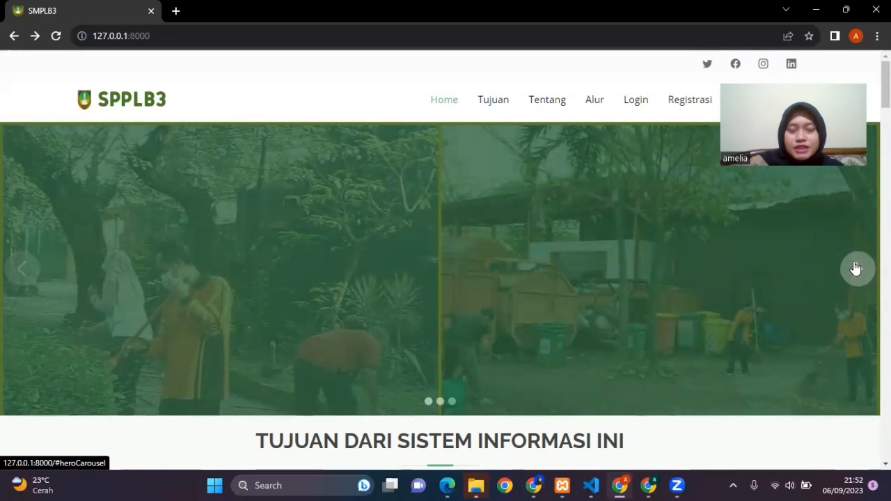
Step: Advance through the homepage banner slides and open the company registration page
left_click(855, 268)
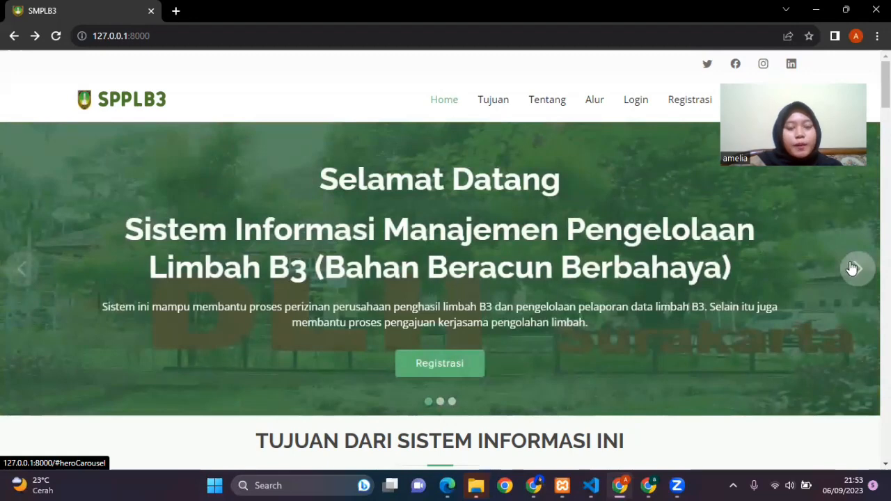
left_click(856, 268)
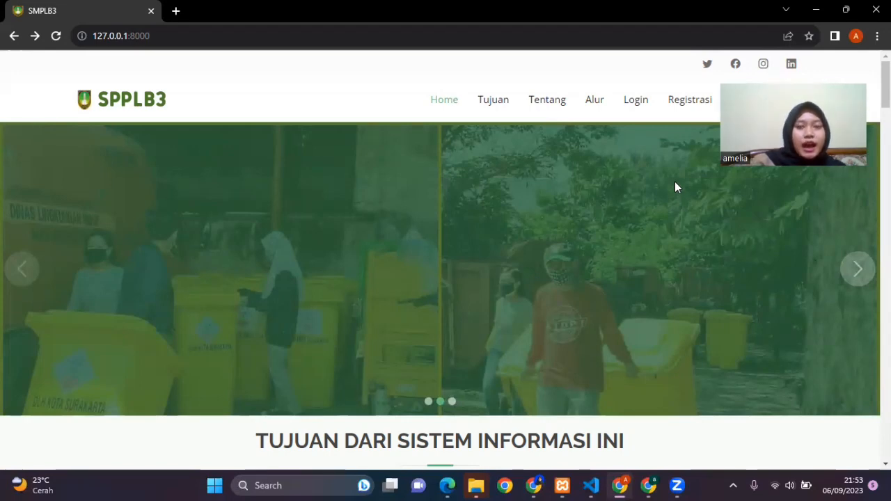
left_click(690, 106)
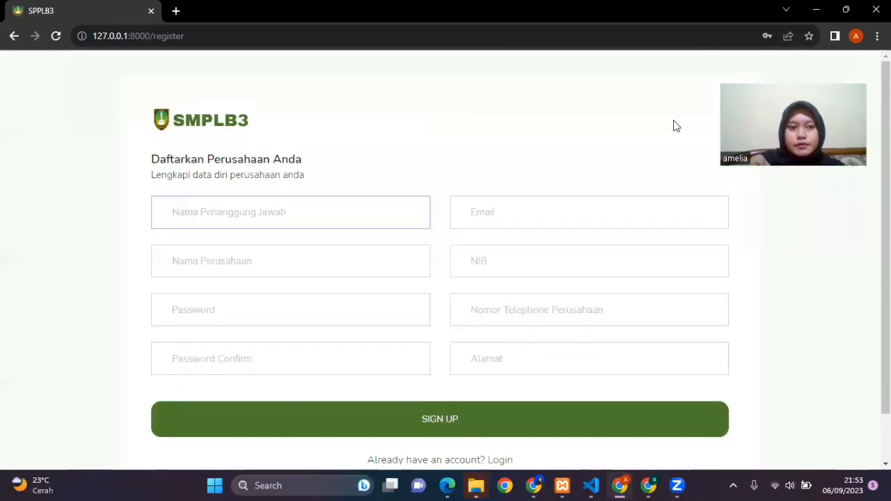
Step: Enter the responsible person's name and e-mail address in the company registration form
left_click(375, 206)
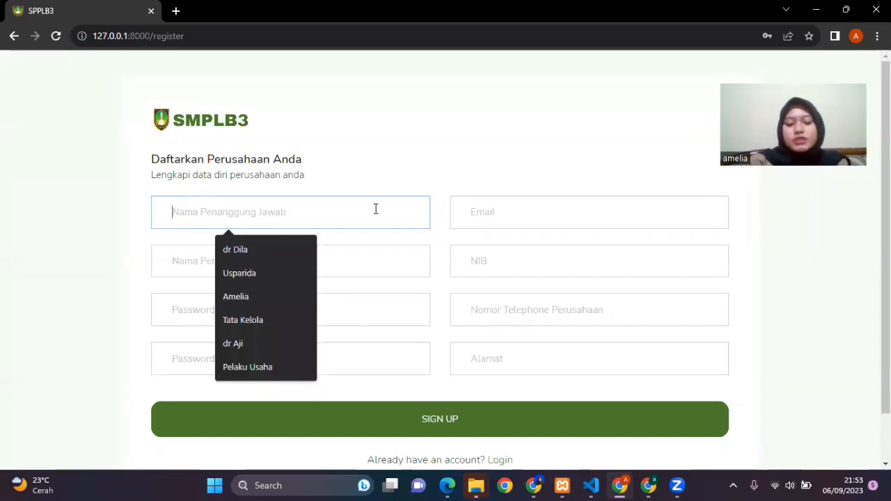
type("dr Aji")
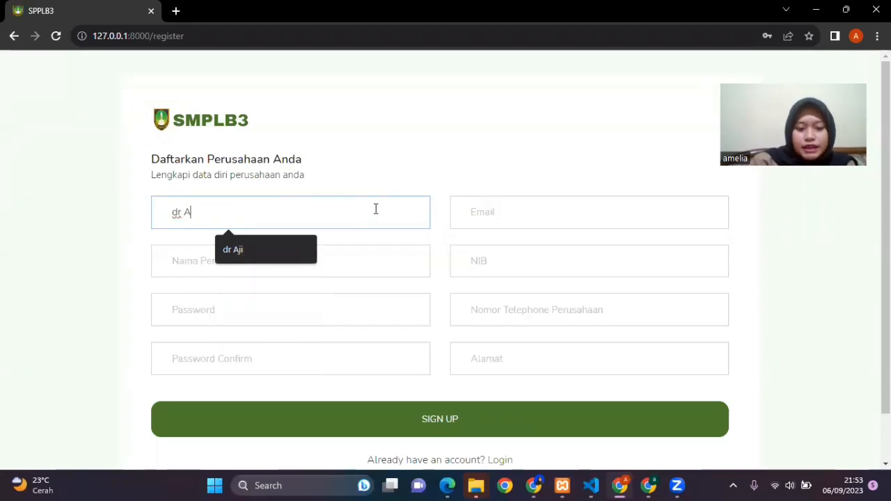
left_click(526, 206)
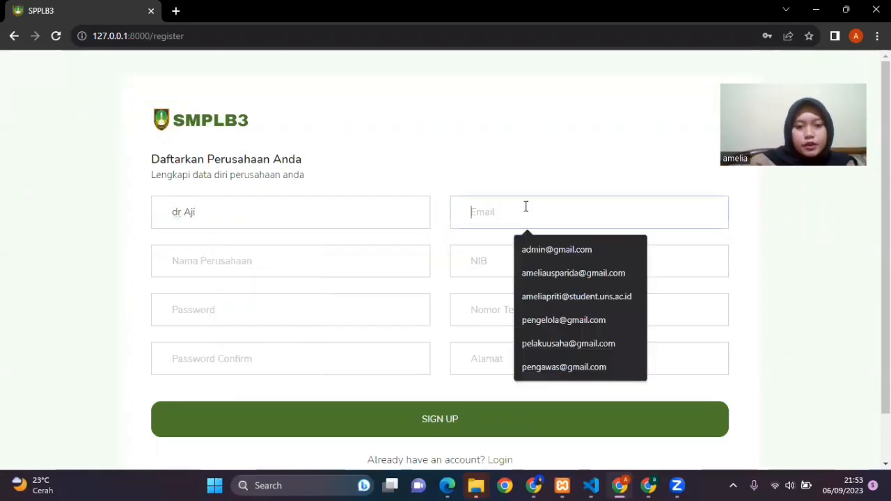
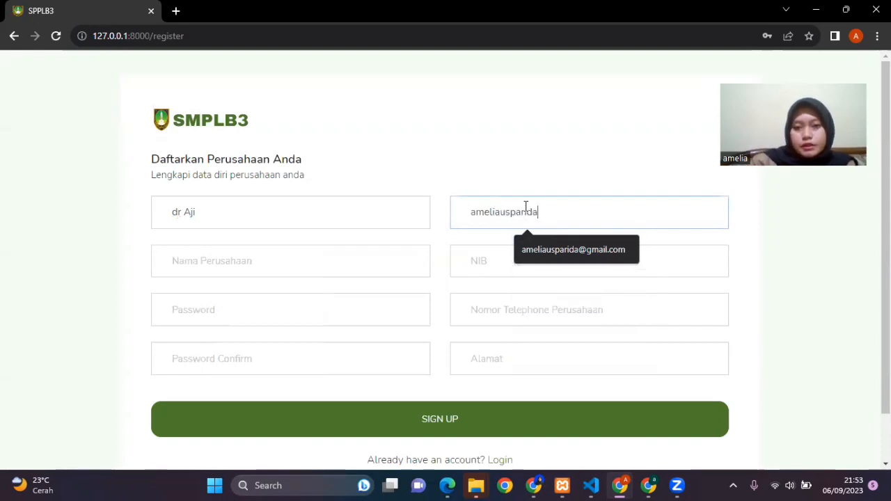
left_click(636, 261)
Step: Enter Puskesmas Jebres as the company name and fill in the company's NIB number
left_click(373, 270)
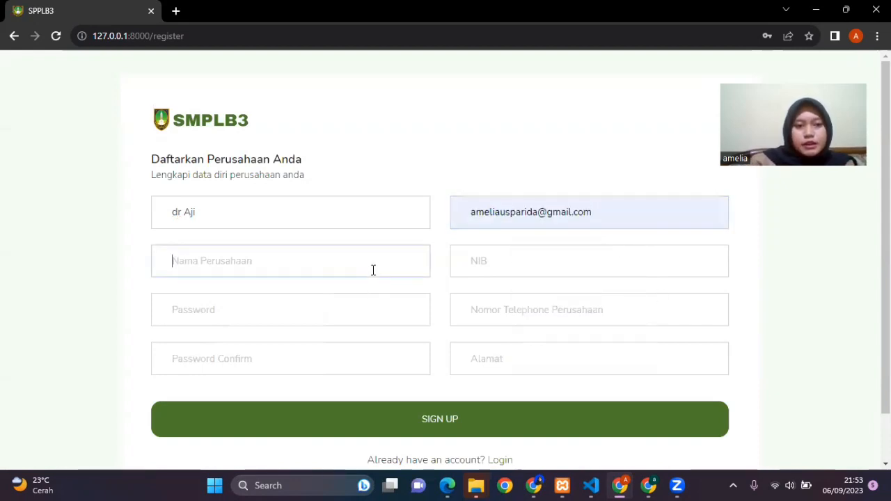
type("P")
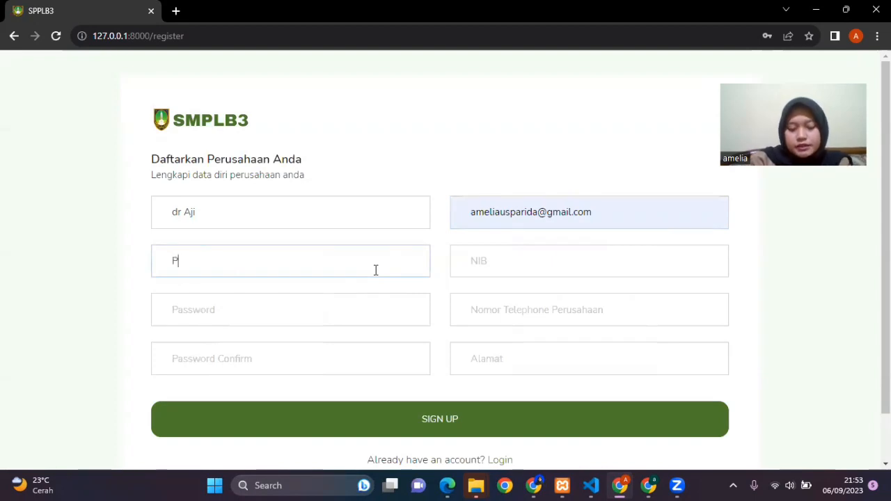
type("uskesmas ")
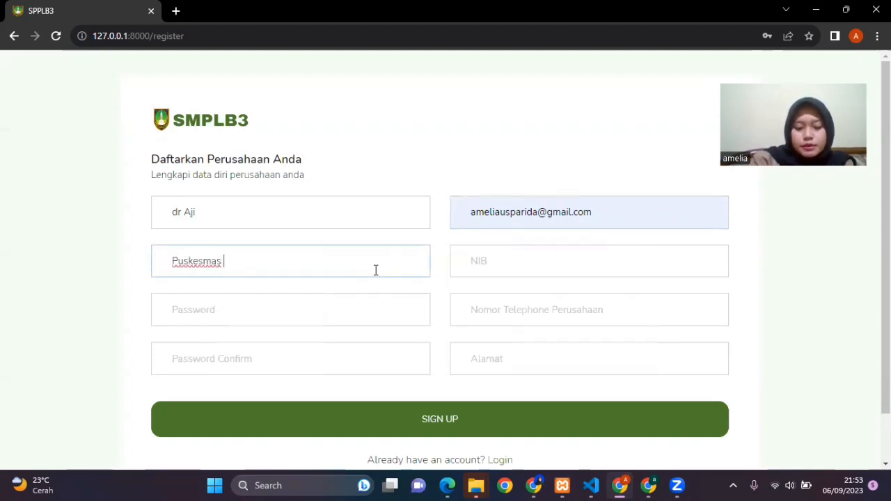
type("Jebres")
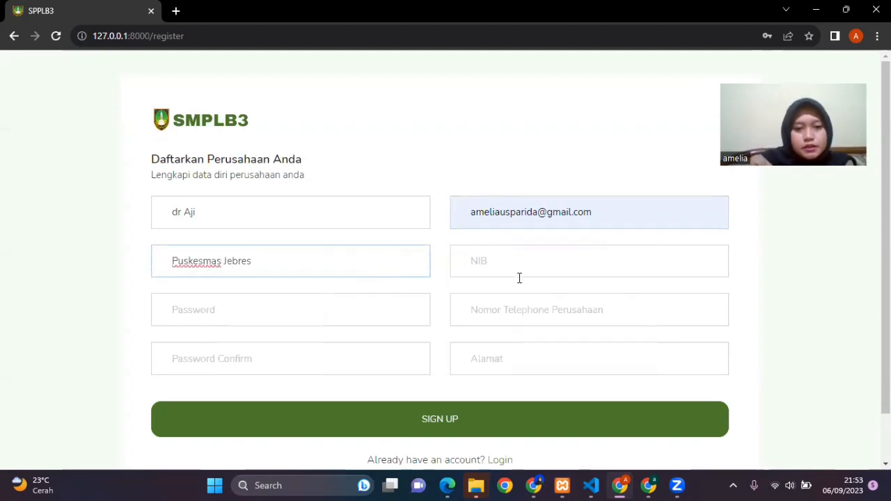
left_click(520, 268)
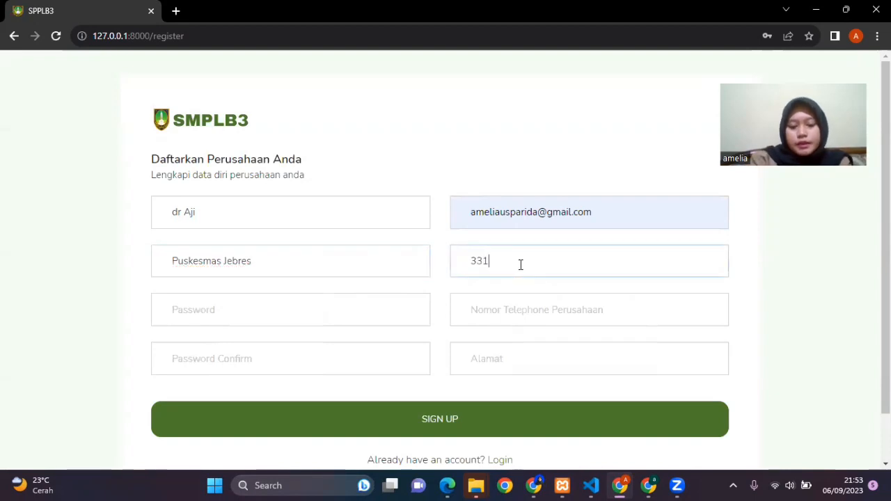
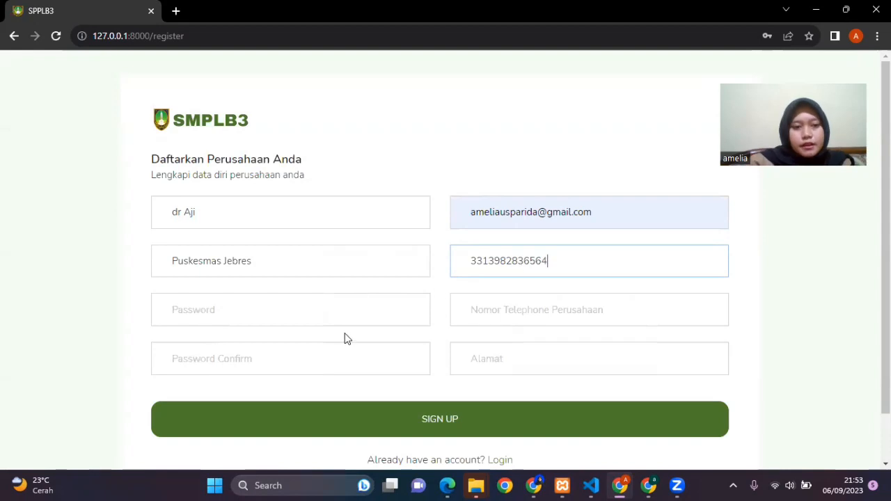
Step: Enter the account password and repeat it in the password confirmation field
left_click(351, 309)
type("12345678")
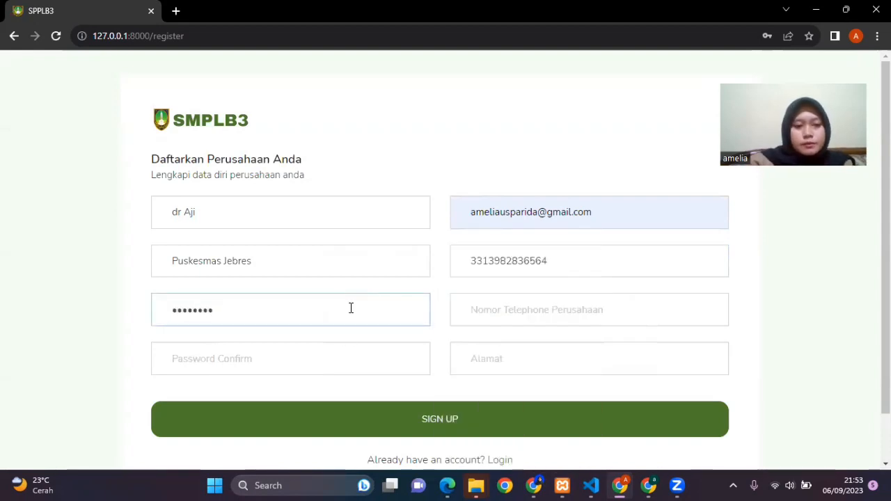
left_click(351, 358)
type("1234")
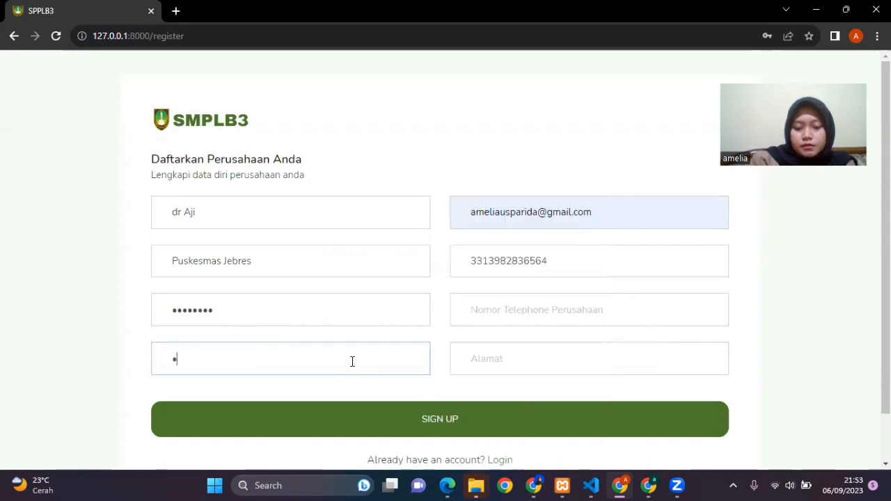
type("5678")
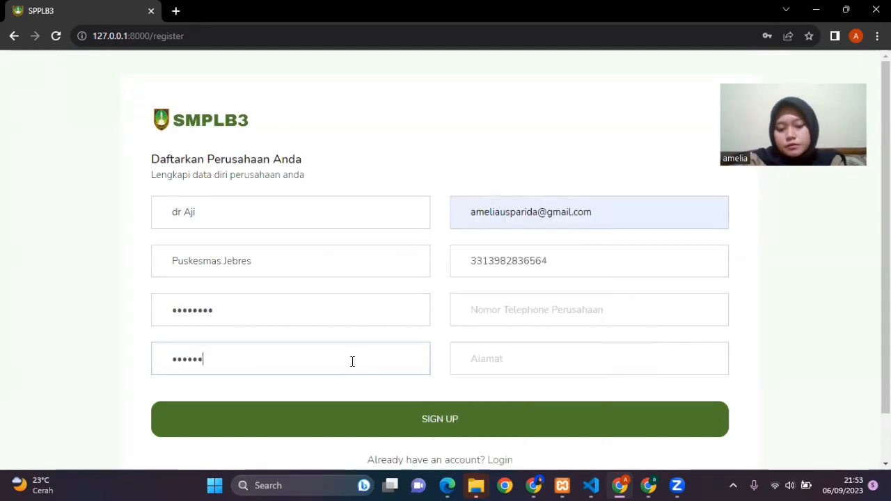
Step: Fill in the company's phone number and address, and submit the registration
left_click(495, 315)
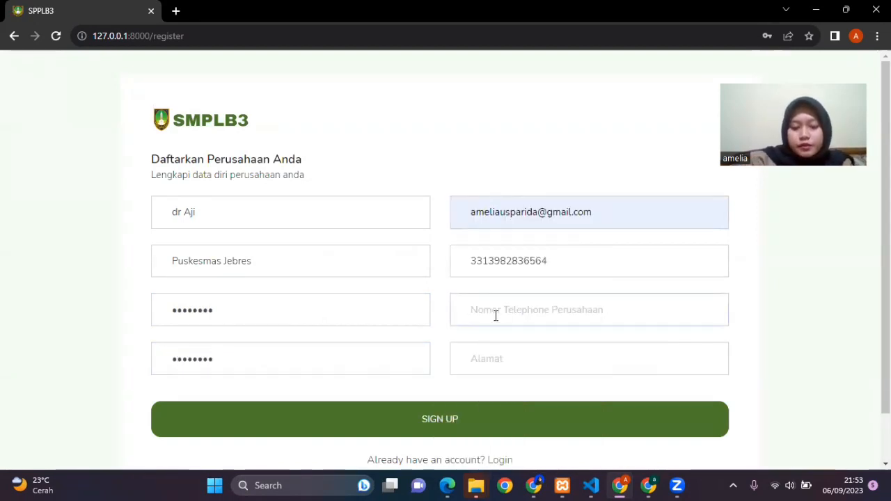
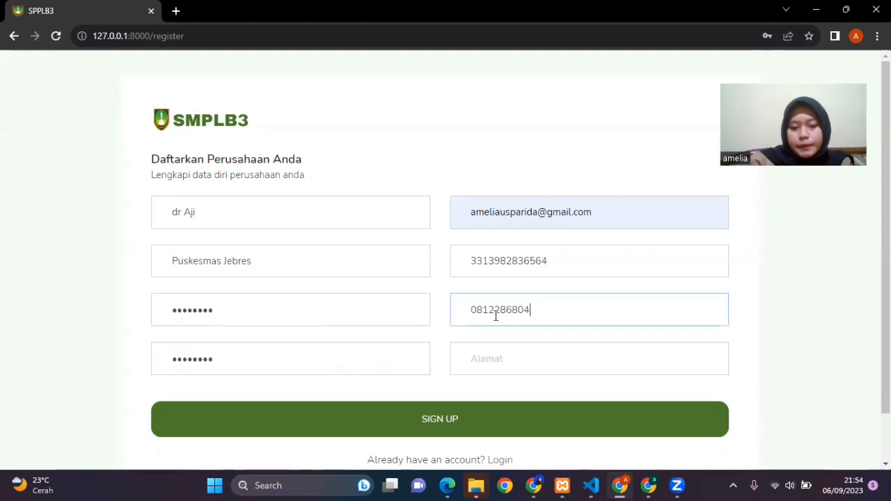
left_click(538, 352)
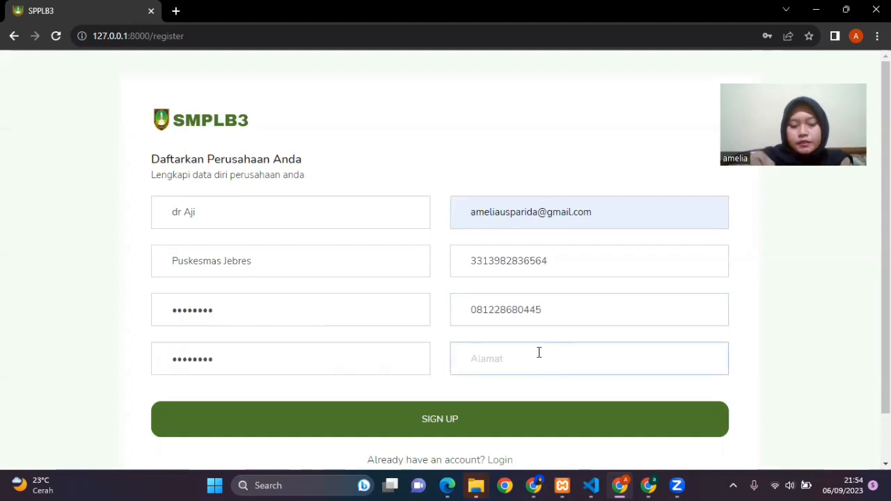
type("Jebres")
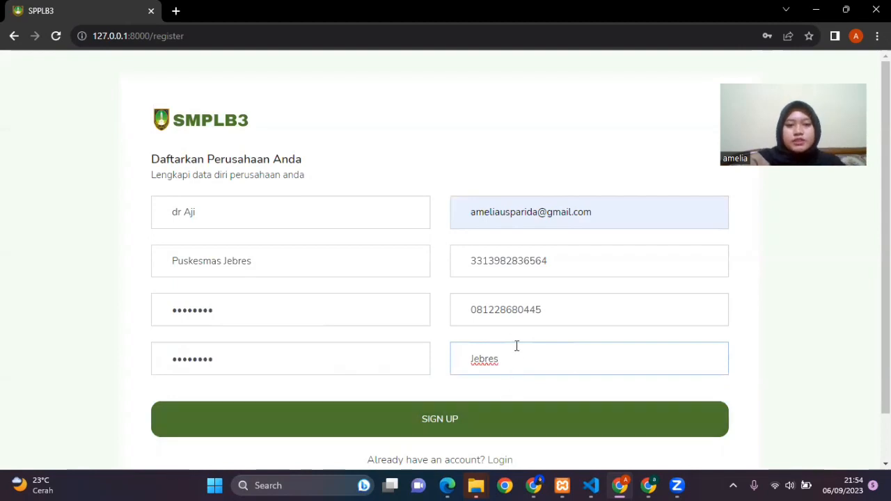
left_click(519, 417)
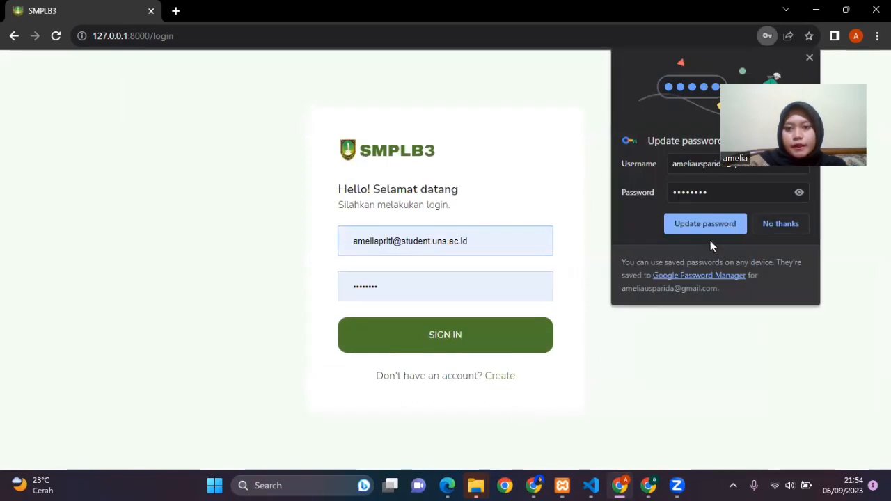
Step: Update the browser's saved password for the new account and try to sign in with it
left_click(715, 226)
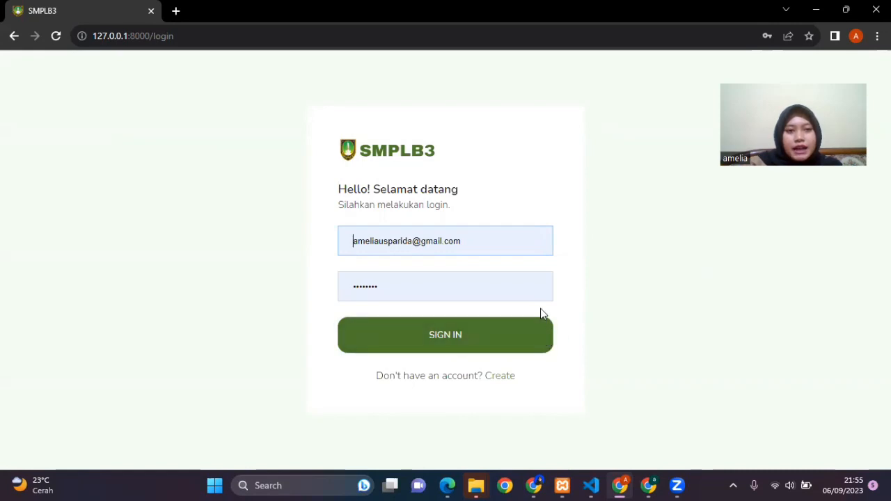
left_click(501, 348)
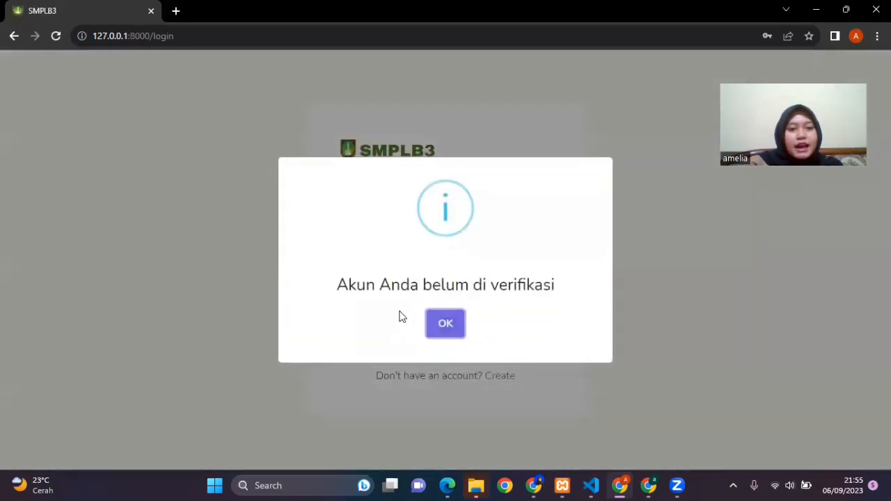
left_click(452, 333)
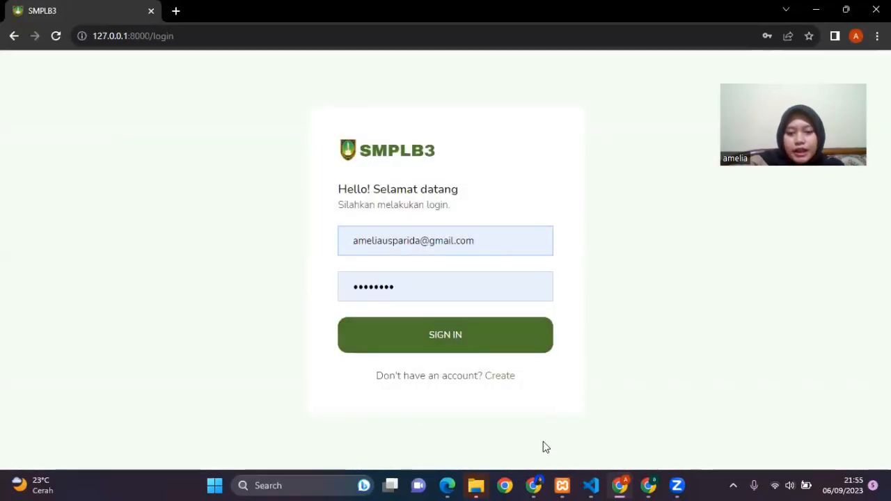
Step: Switch to the admin's browser window and activate the newly registered account in the Pelaku Usaha account list
left_click(533, 485)
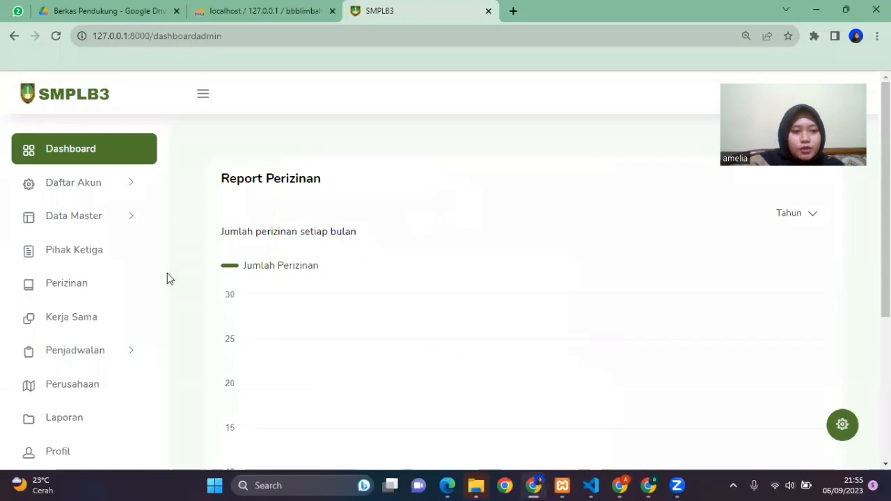
left_click(123, 224)
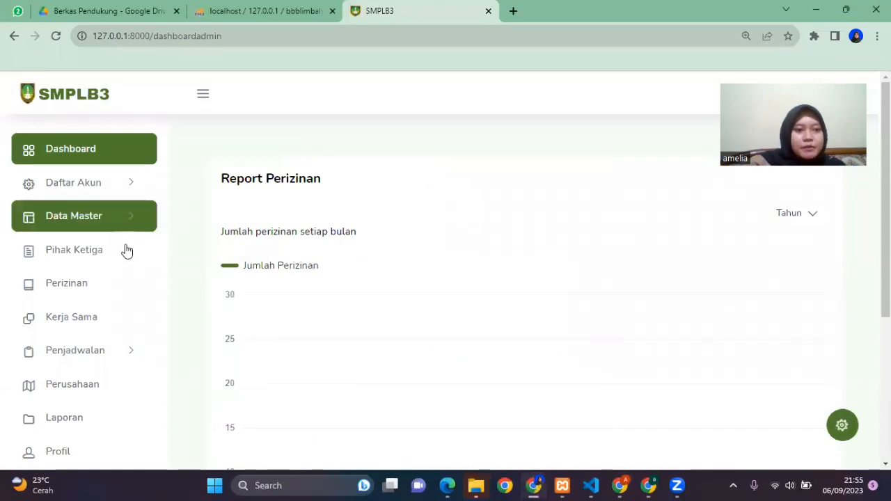
left_click(101, 190)
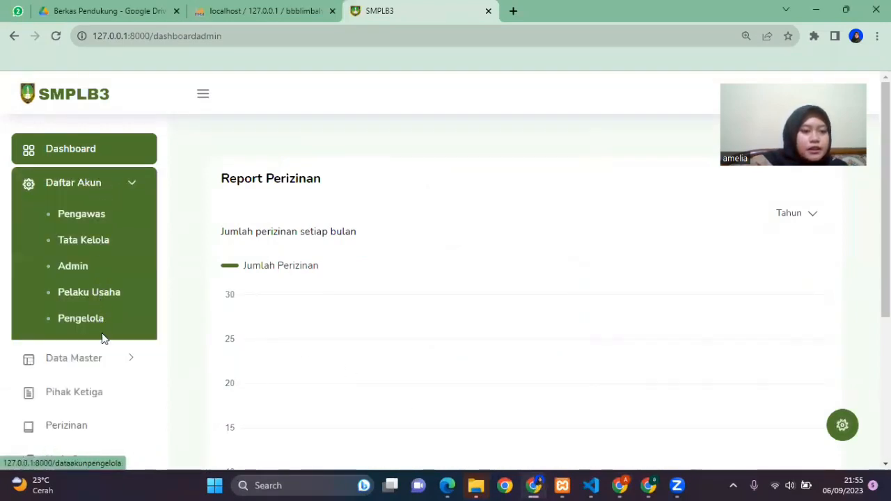
left_click(97, 295)
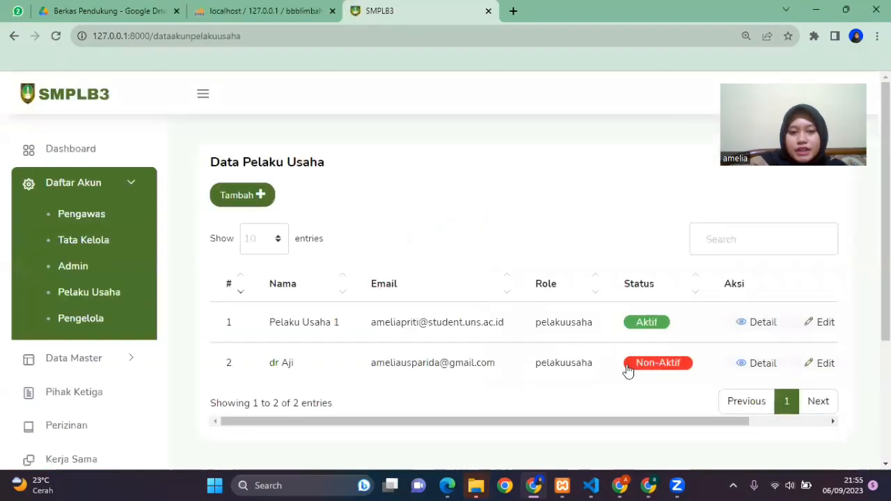
left_click(647, 374)
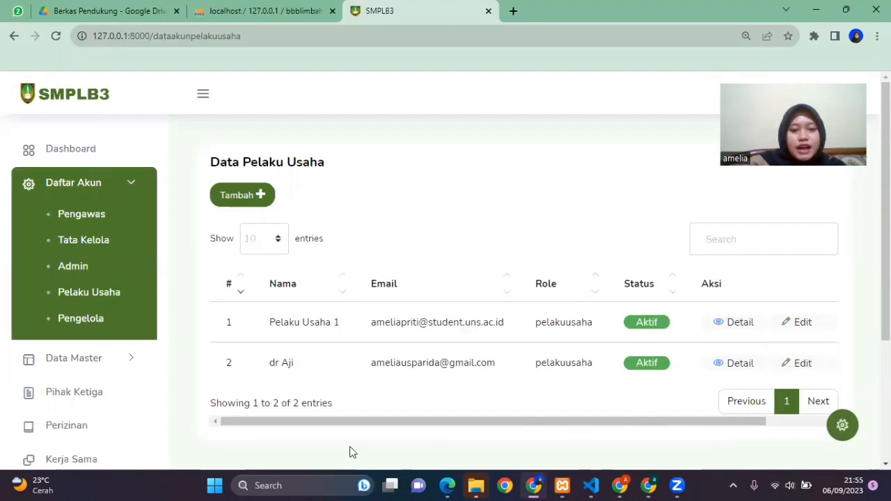
Step: Search Windows for "mail" and open the Mail app
left_click(290, 485)
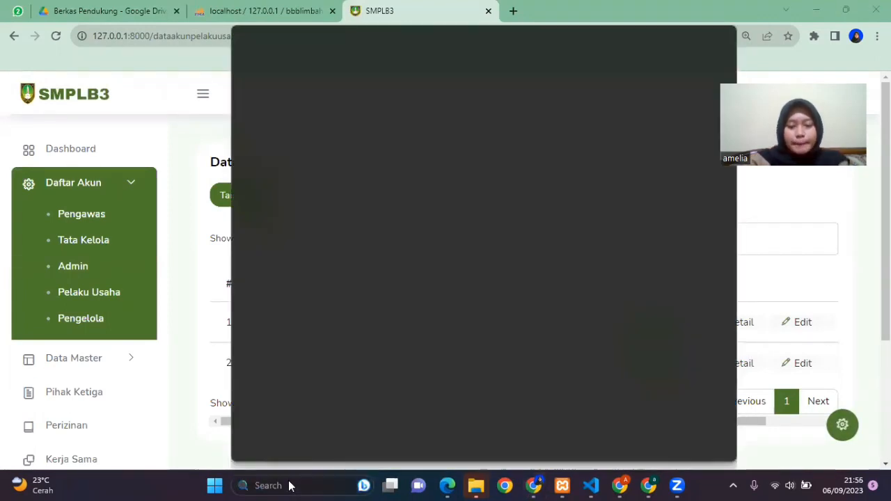
type("mail")
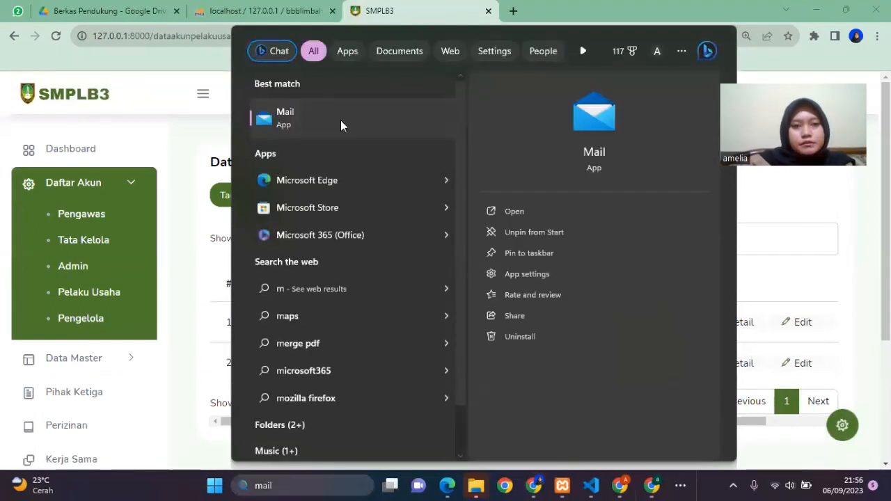
left_click(281, 117)
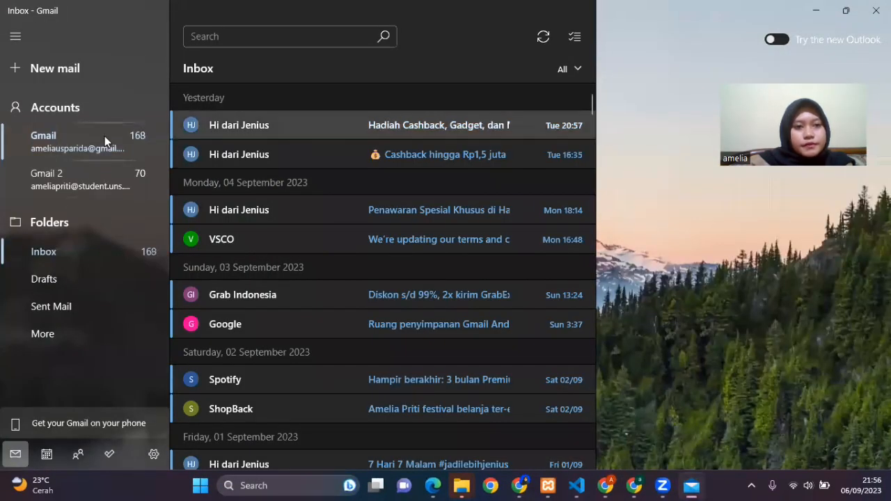
Step: Open the newest "Verifikasi Akun Pengguna" e-mail in the Gmail inbox to show the account activation message
scroll(296, 253, "up", 1)
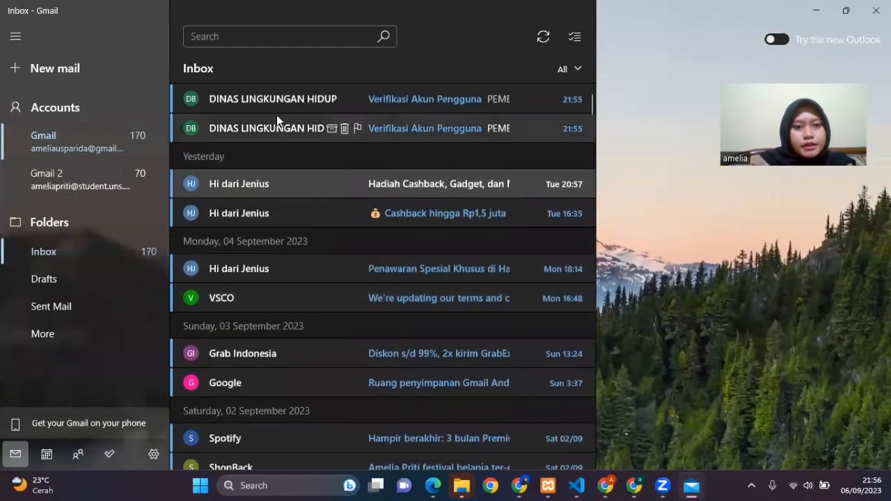
left_click(279, 99)
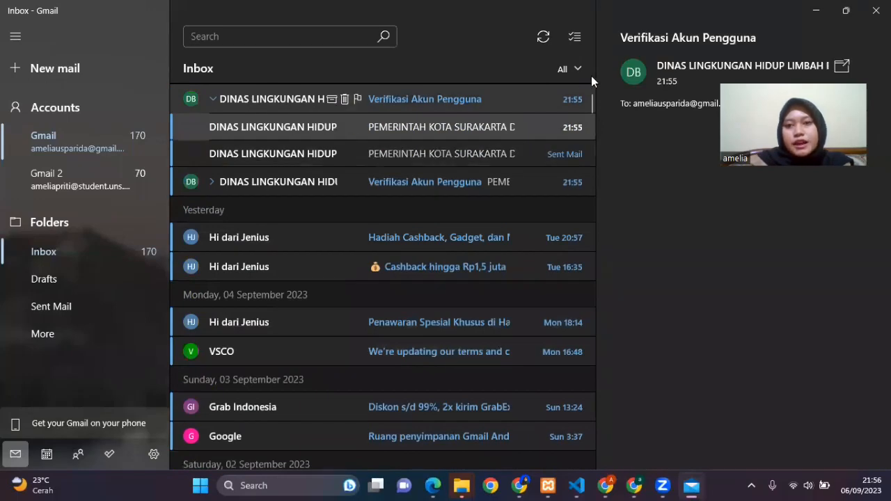
left_click_drag(595, 77, 357, 81)
left_click(348, 73)
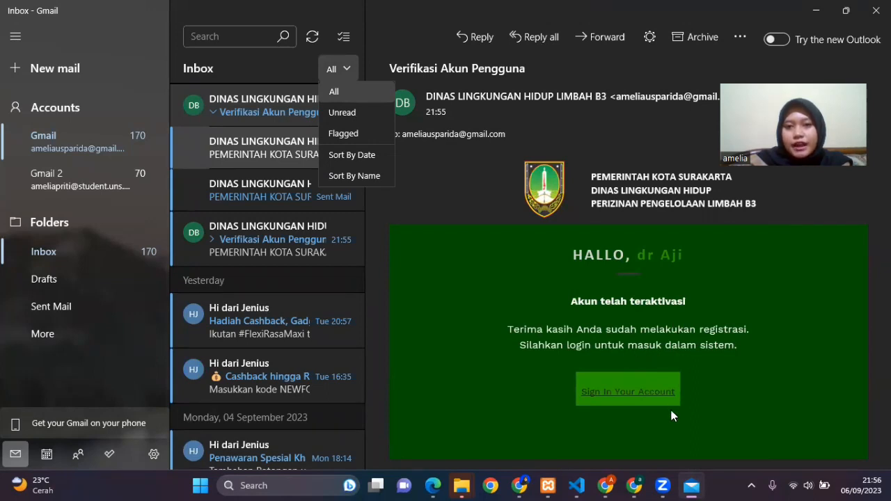
Step: Sign in to SMPLB3 through the e-mail's sign-in link using the saved credentials, and start a new cooperation agreement application
left_click(594, 397)
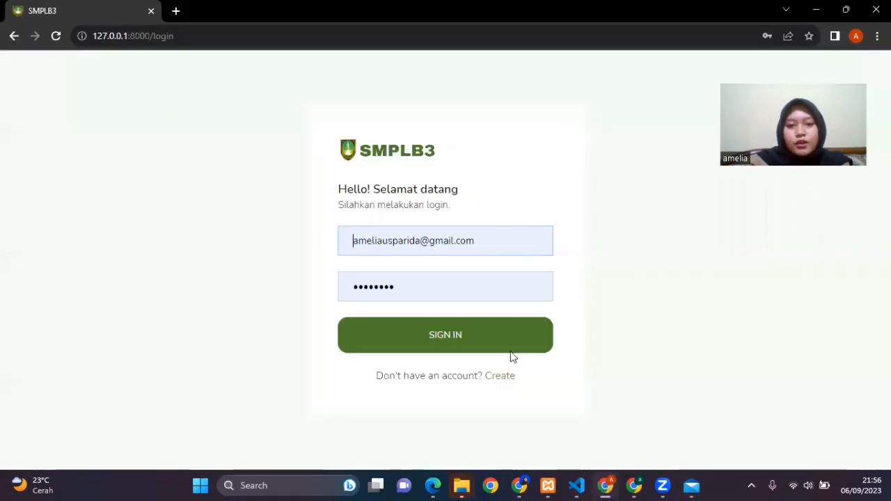
key("Return")
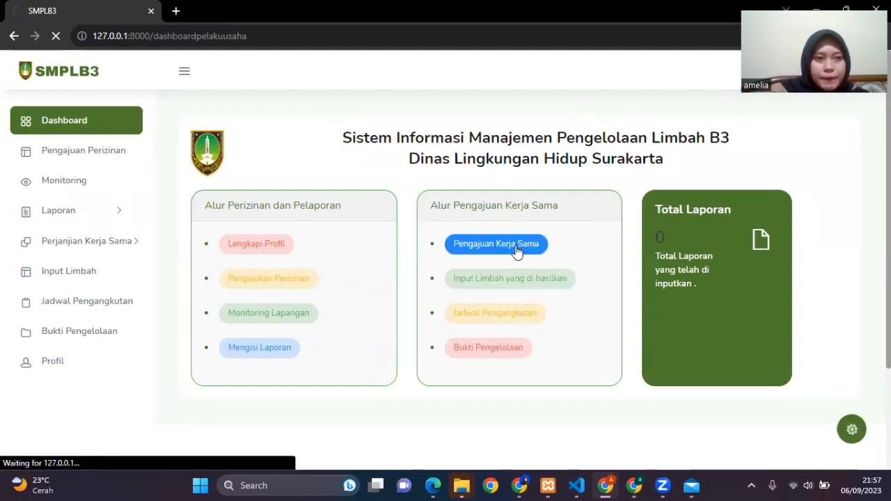
scroll(518, 253, "down", 1)
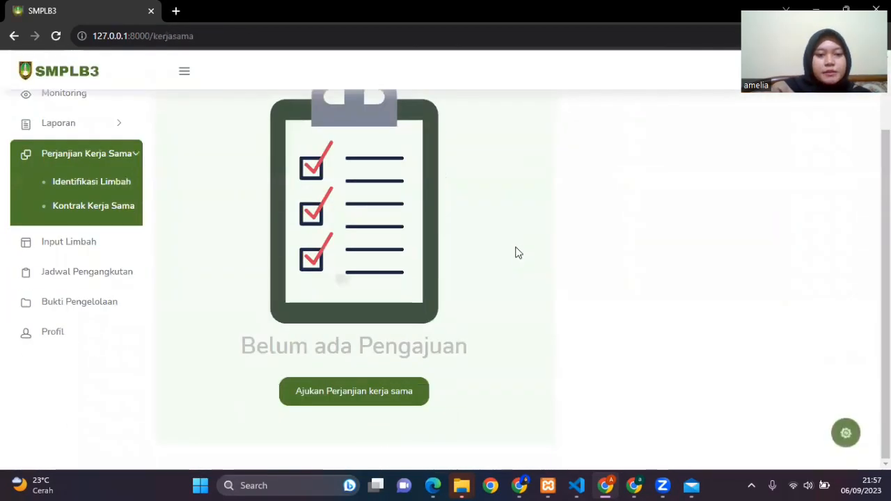
left_click(371, 402)
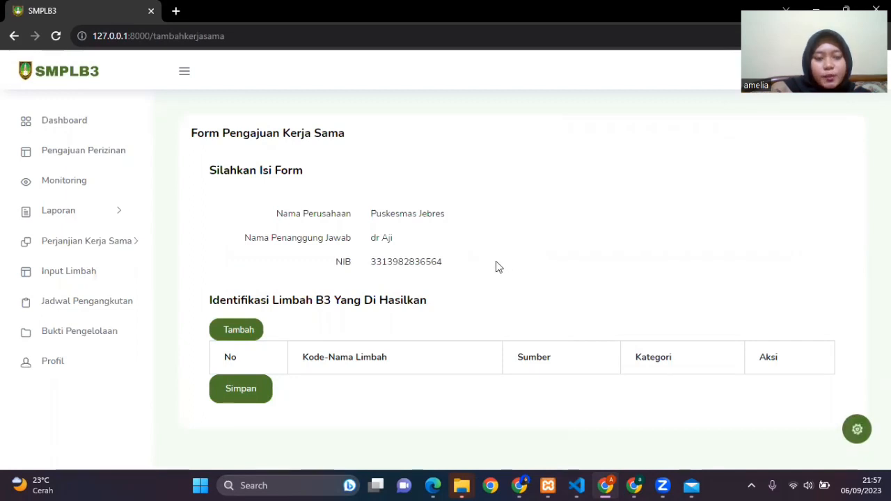
Step: Add a waste entry for B301-3-Katalis bekas with source Rajal and category Beracun
left_click(247, 332)
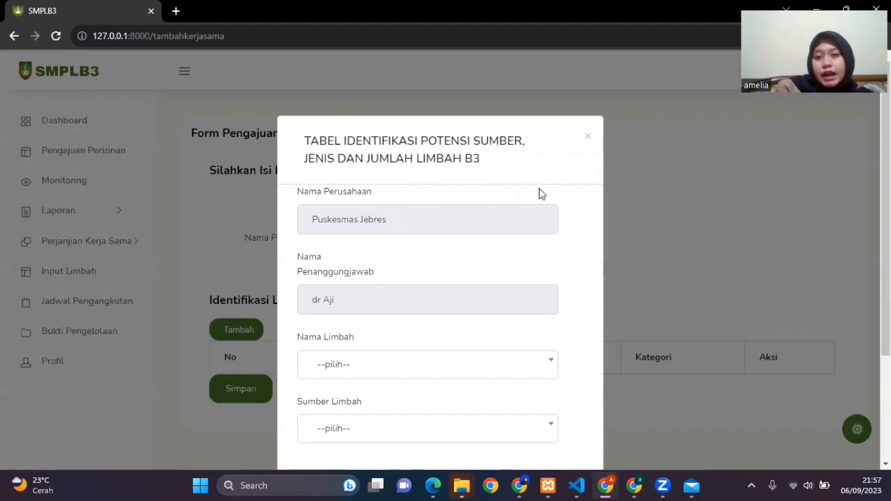
scroll(501, 286, "down", 2)
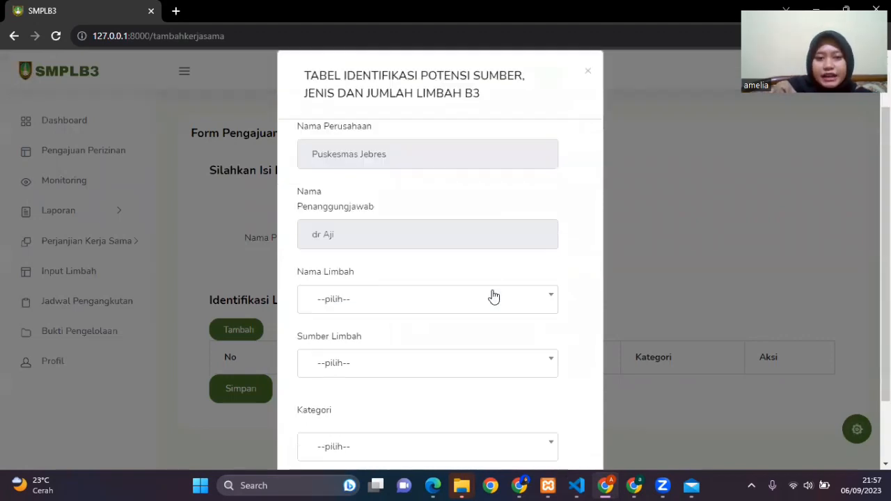
left_click(463, 233)
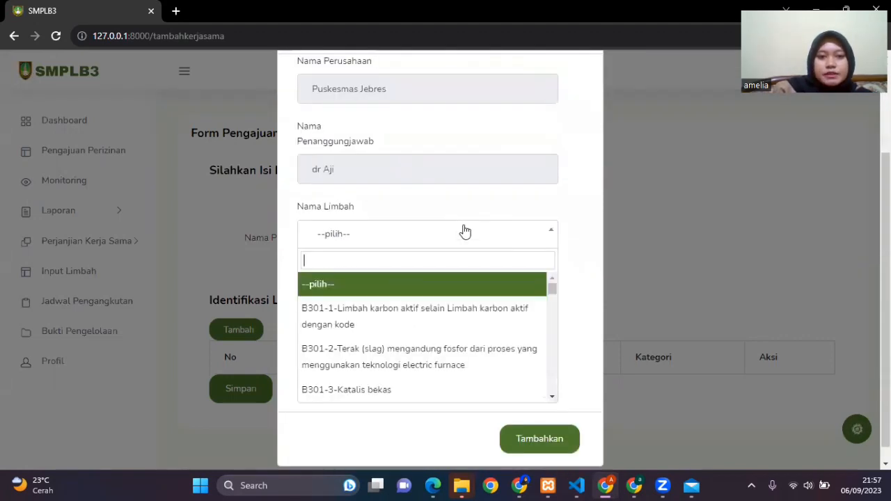
scroll(456, 348, "down", 1)
left_click(446, 328)
scroll(453, 292, "down", 1)
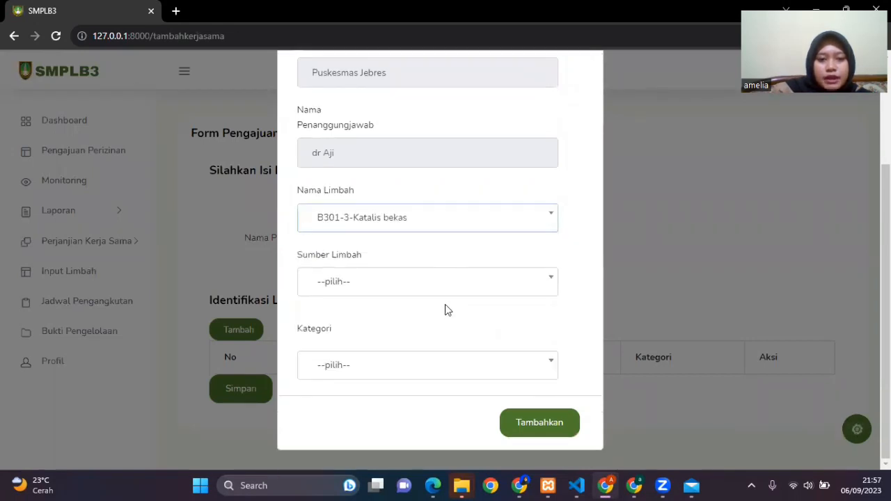
left_click(440, 284)
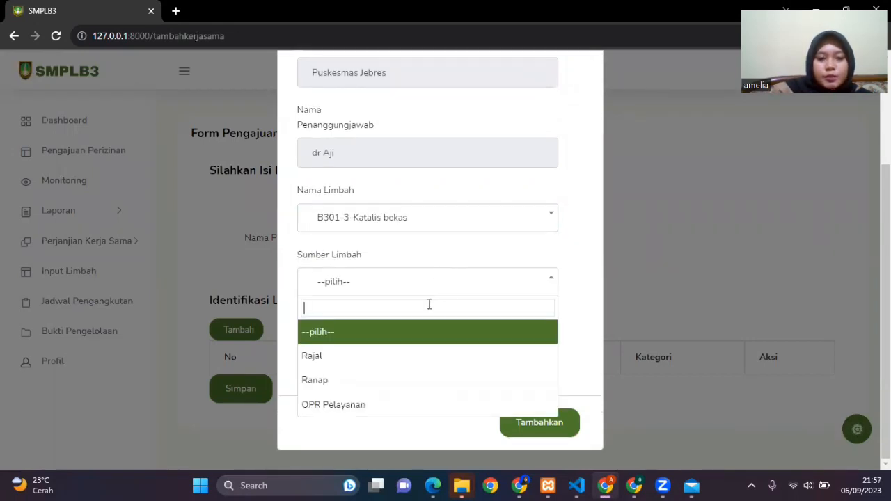
left_click(420, 366)
left_click(460, 365)
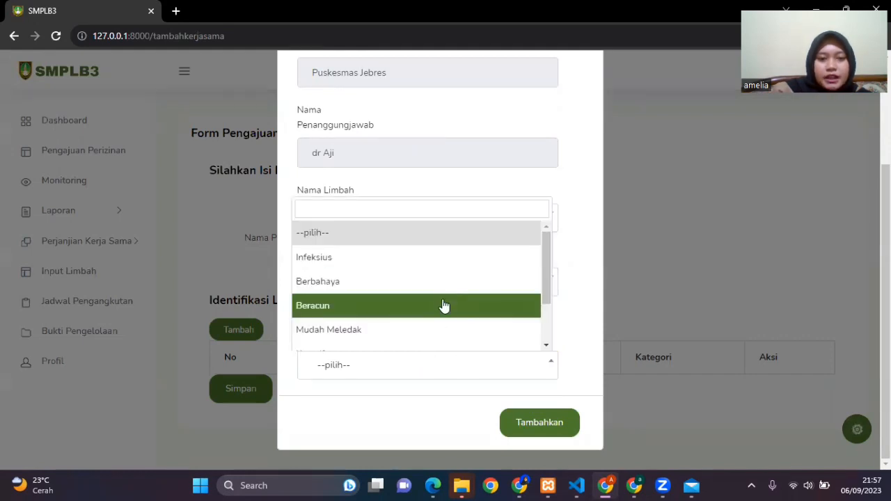
left_click(444, 313)
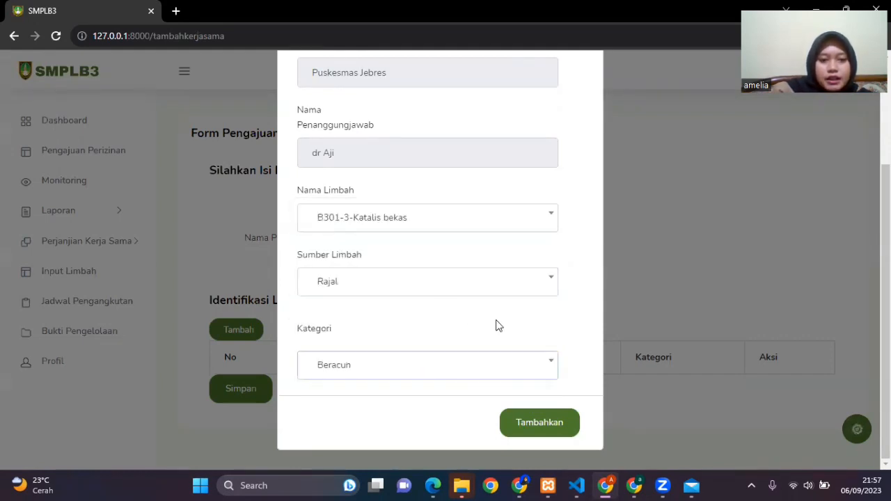
left_click(549, 419)
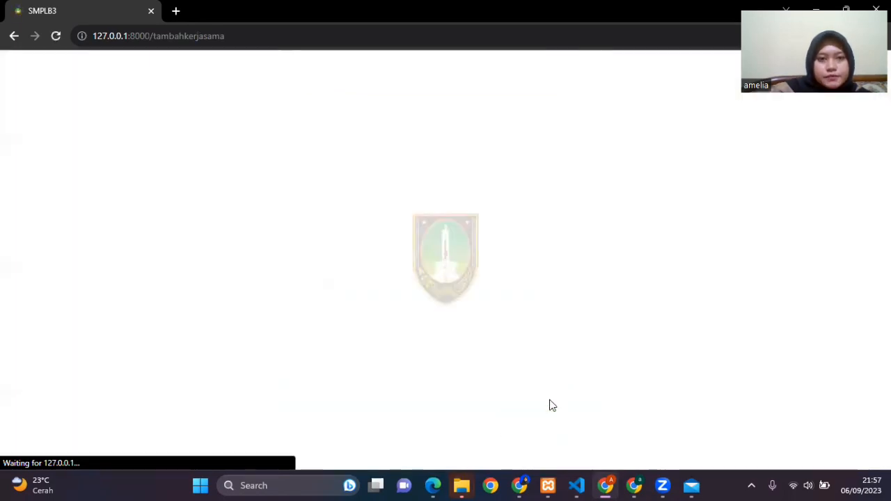
Step: Add a waste entry for B301-6-Limbah iron sponge with source Ranap and category Mudah Meledak
scroll(522, 317, "down", 1)
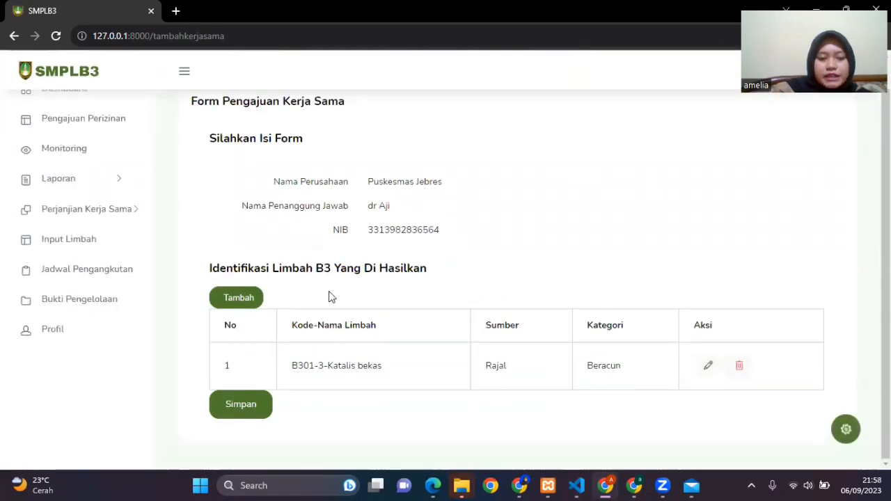
left_click(256, 297)
scroll(418, 288, "down", 2)
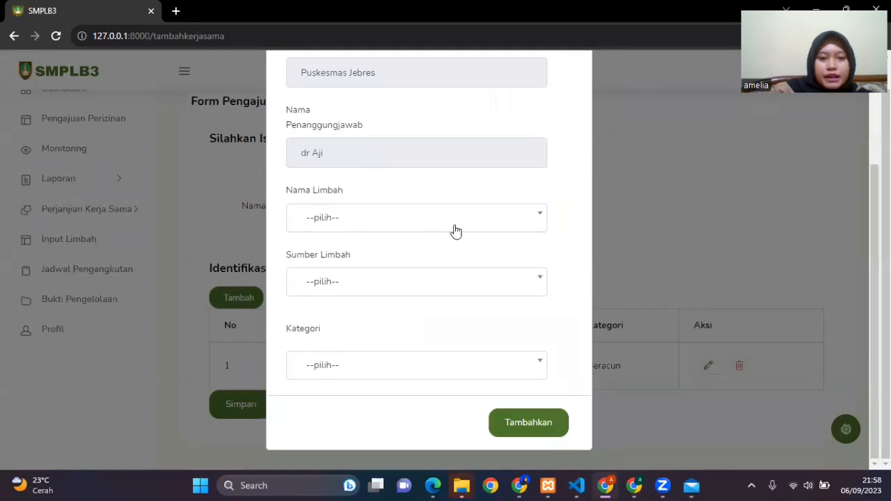
left_click(455, 224)
scroll(452, 324, "down", 1)
scroll(453, 324, "down", 1)
left_click(421, 341)
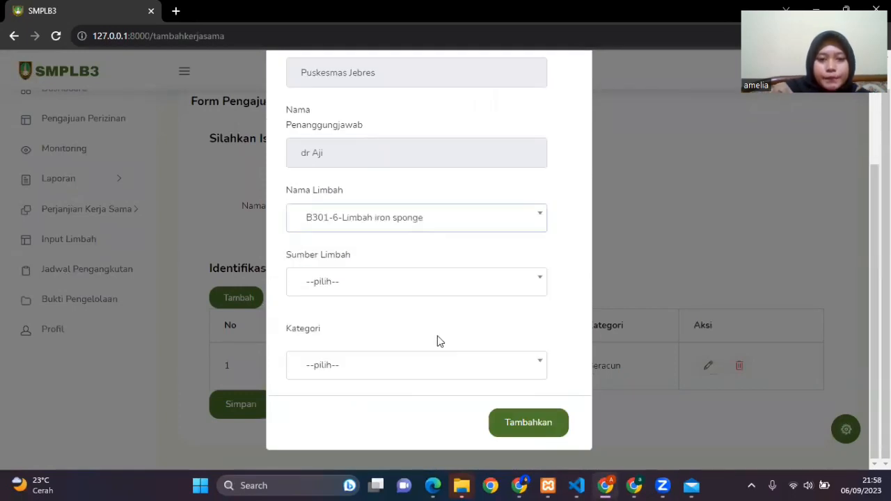
left_click(427, 291)
left_click(401, 380)
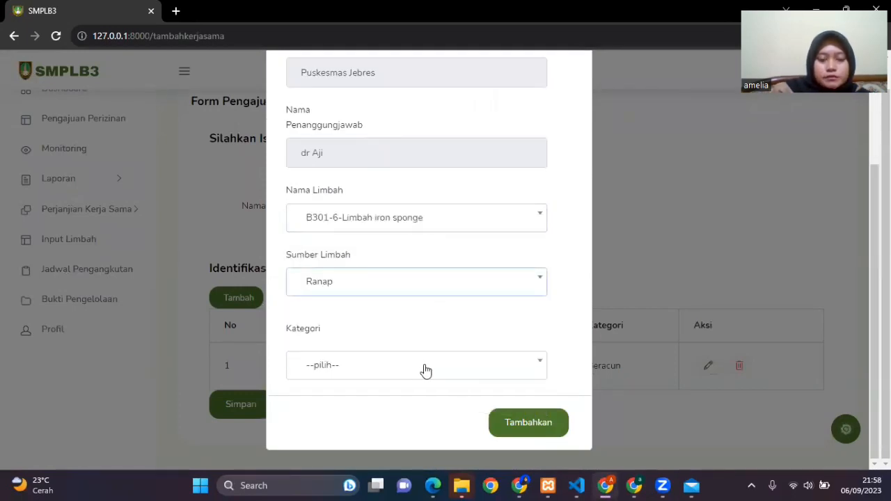
left_click(423, 370)
left_click(403, 340)
left_click(515, 421)
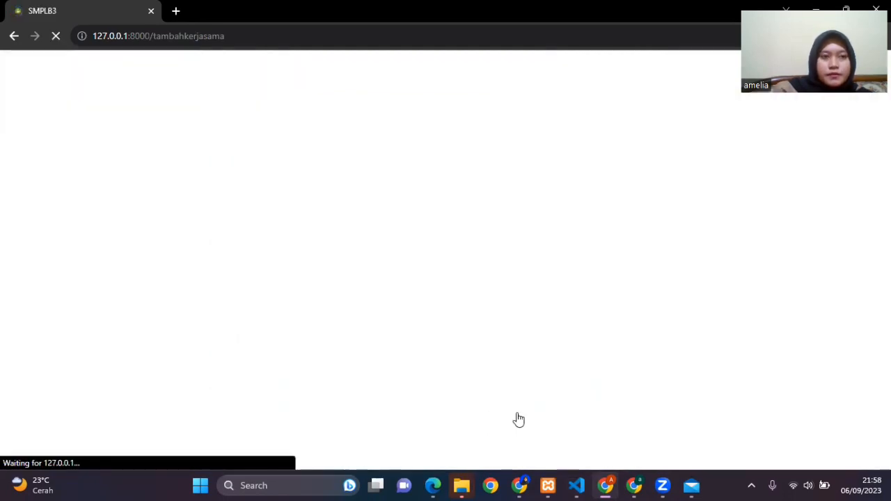
Step: Edit the Katalis bekas entry to set its waste source to OPR Pelayanan, and save it
scroll(708, 332, "down", 2)
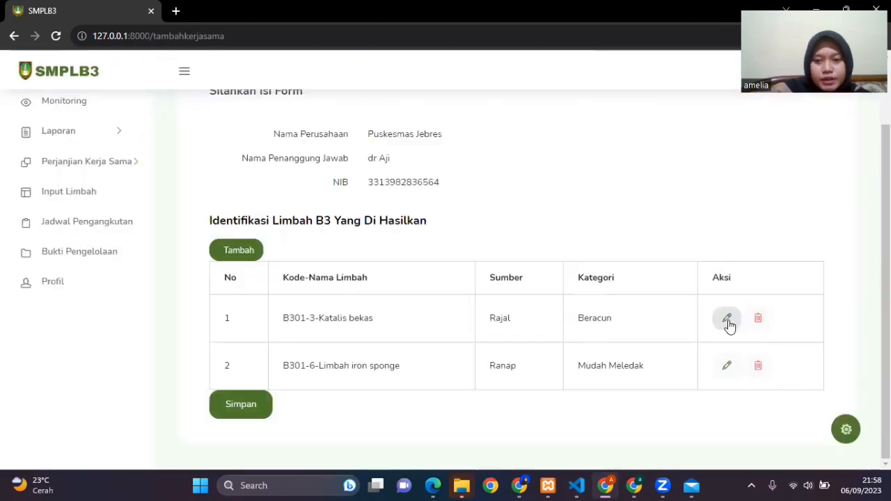
left_click(728, 324)
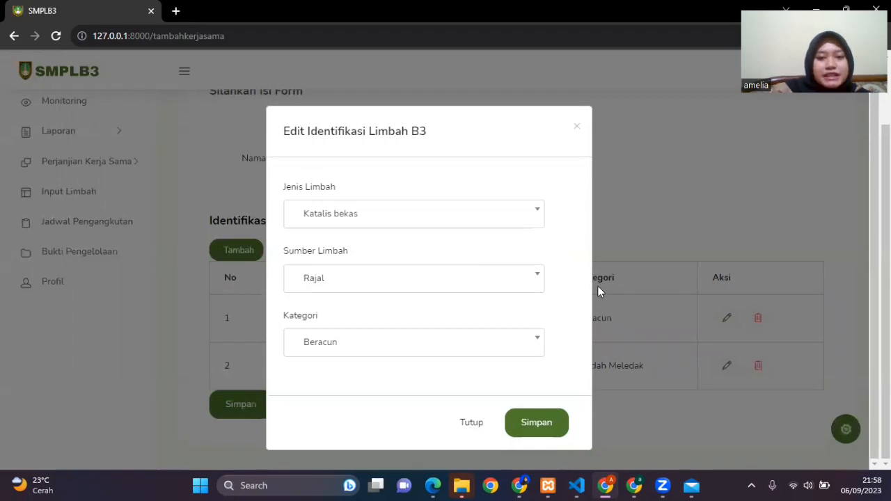
left_click(525, 286)
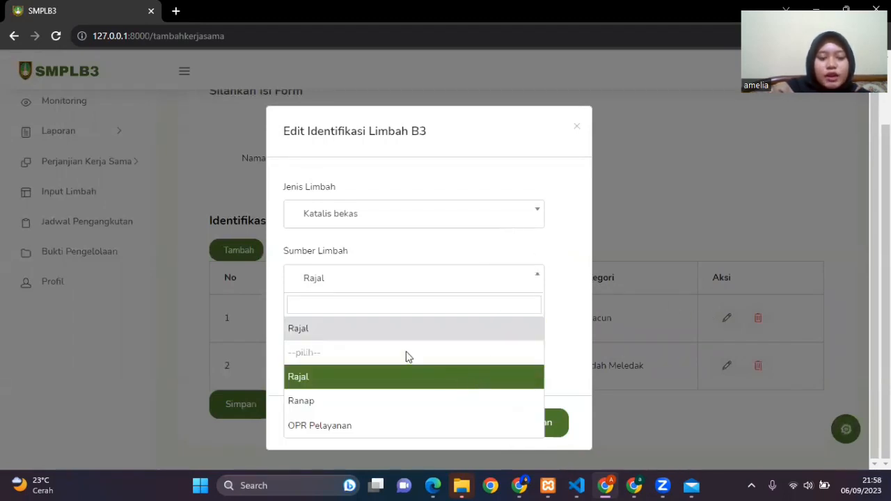
left_click(317, 422)
left_click(534, 420)
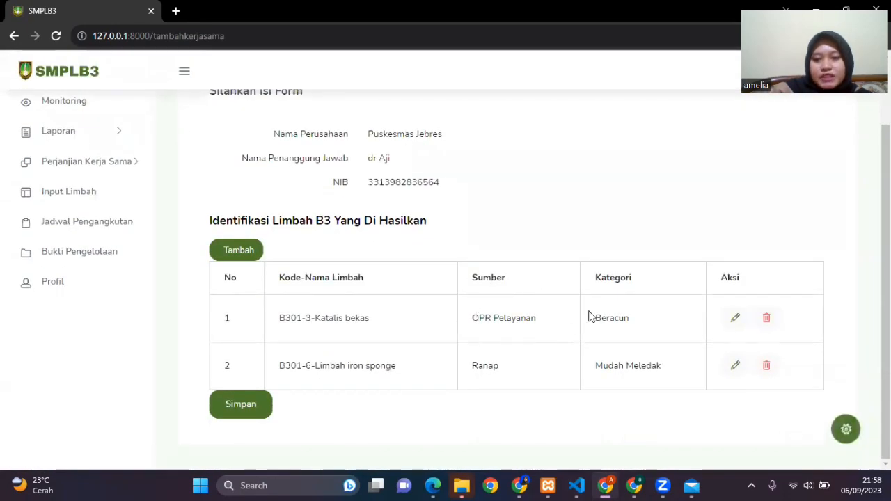
Step: Delete the B301-3-Katalis bekas entry from the waste identification table
left_click(766, 320)
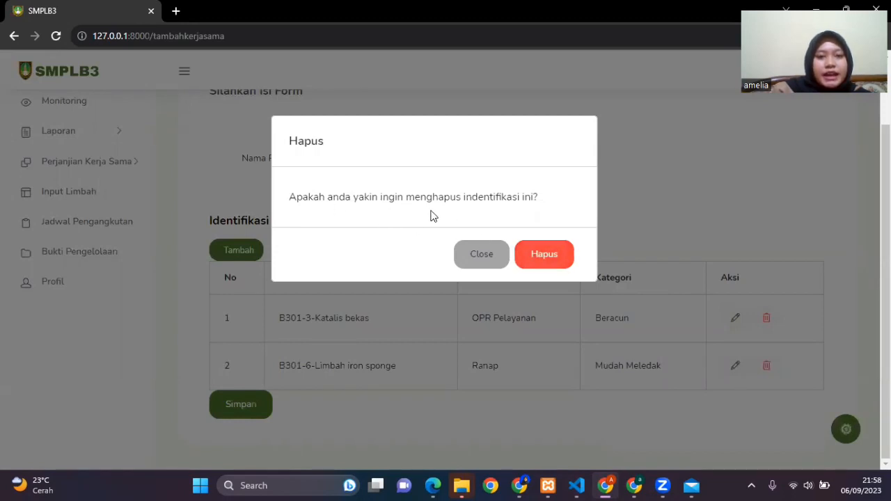
left_click(544, 255)
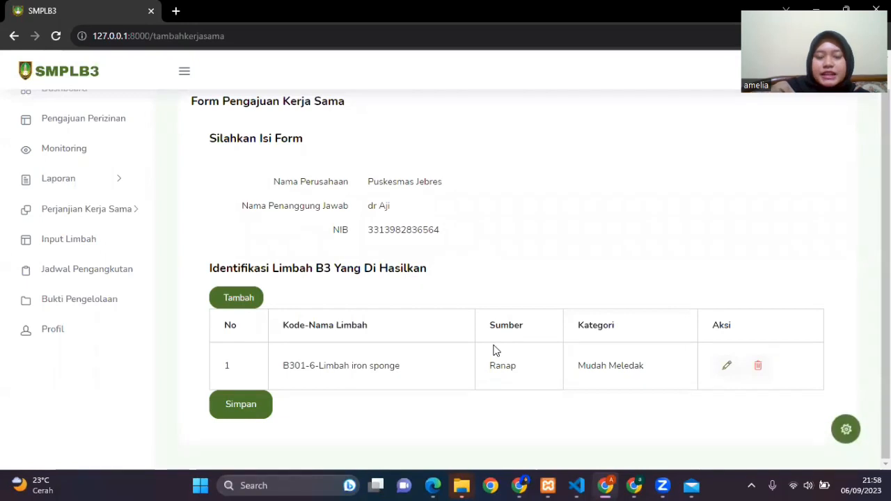
Step: Start another waste entry for B301-7-Sludge IPAL with source OPR Pelayanan and category Beracun
left_click(237, 293)
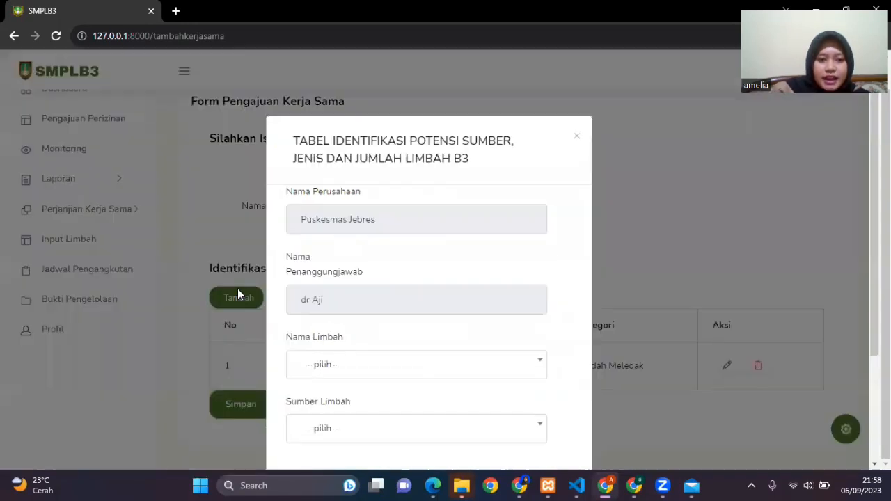
scroll(413, 278, "down", 2)
left_click(416, 237)
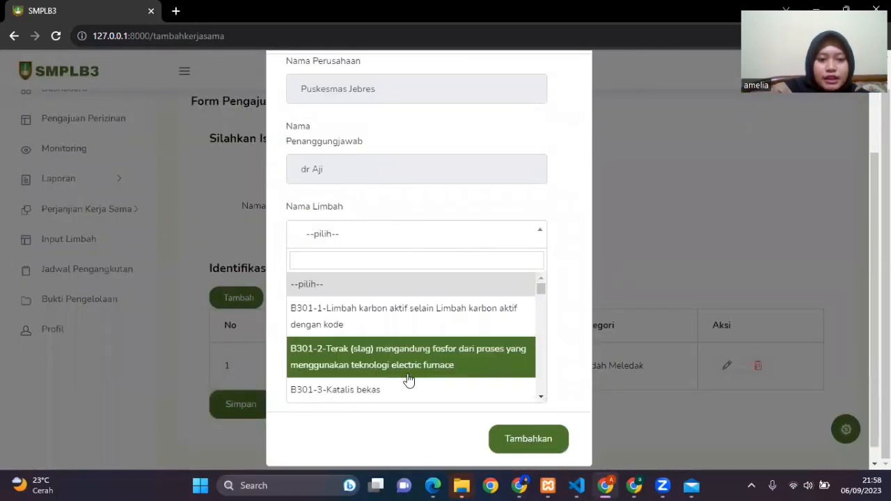
scroll(410, 380, "down", 3)
left_click(407, 307)
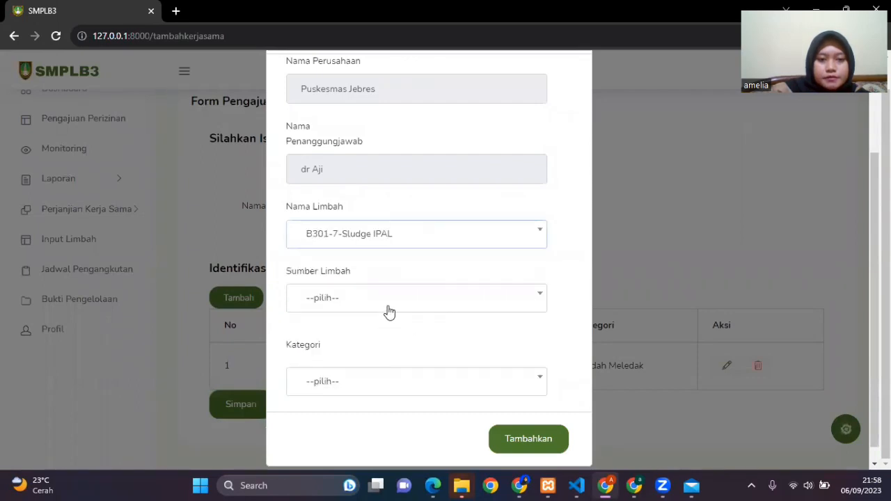
left_click(389, 306)
left_click(318, 421)
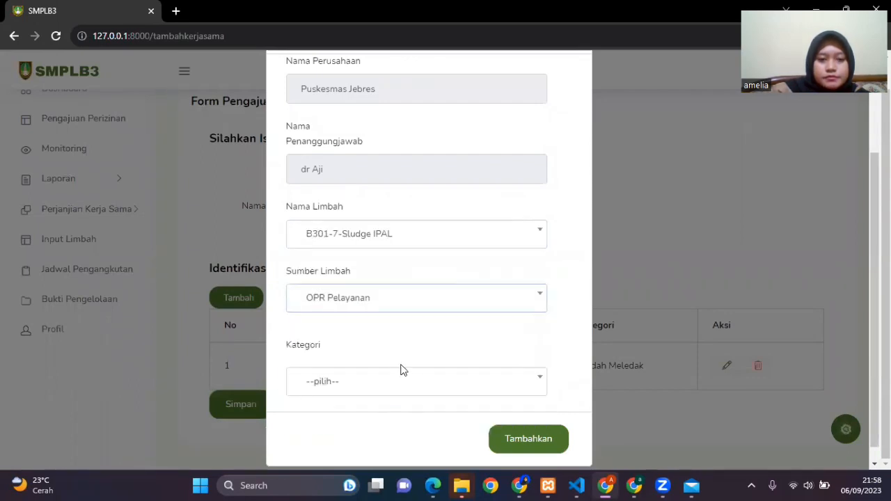
left_click(384, 385)
left_click(378, 314)
Step: Change the Sludge IPAL entry's waste source to Rajal and add the entry to the table
left_click(377, 309)
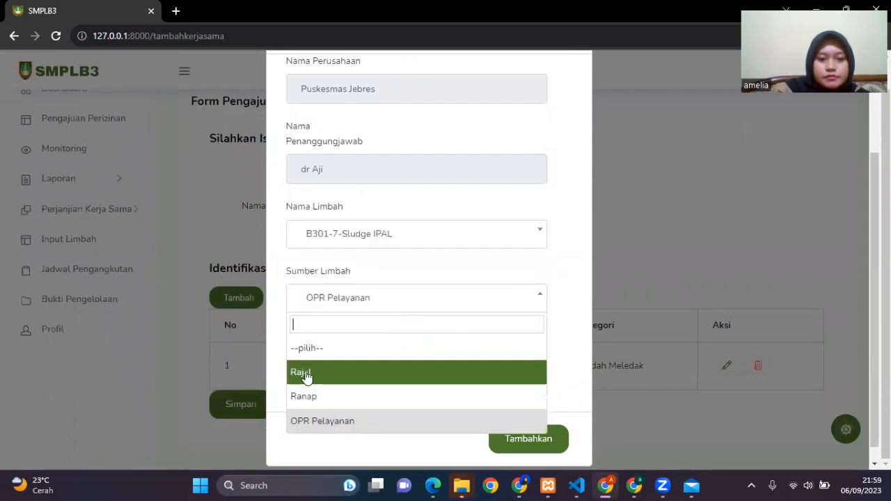
left_click(338, 383)
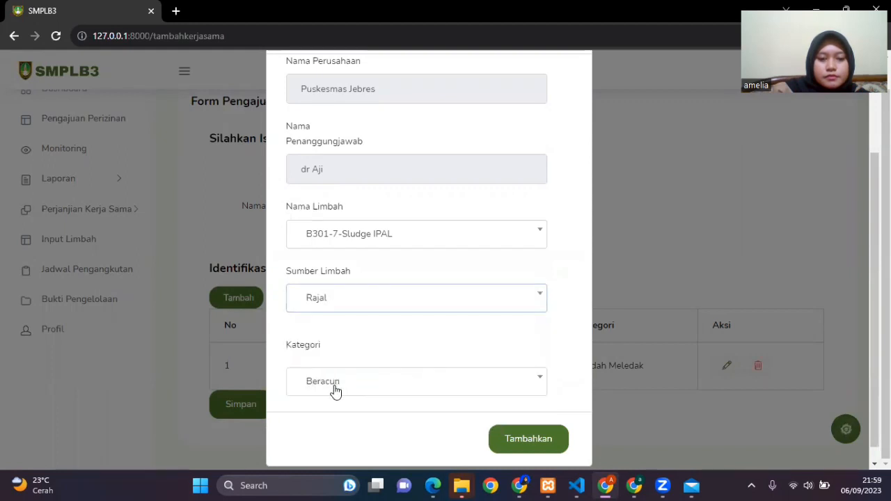
left_click(334, 388)
left_click(334, 390)
scroll(517, 400, "down", 1)
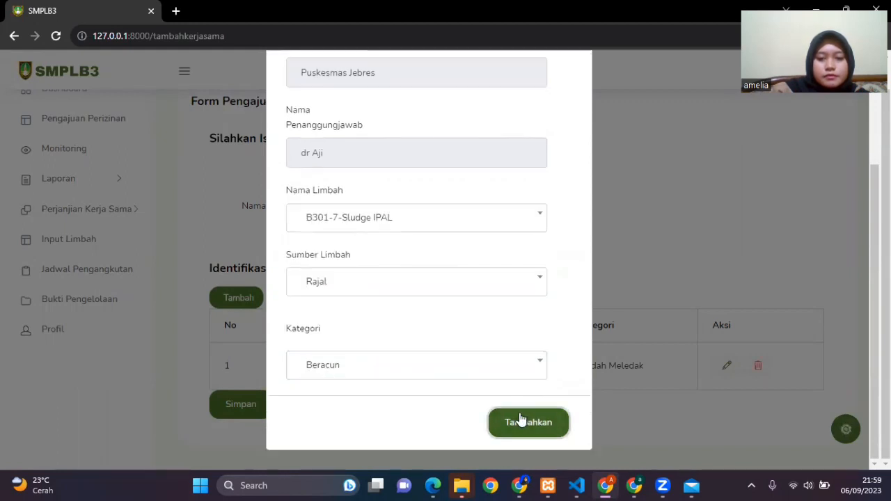
left_click(516, 421)
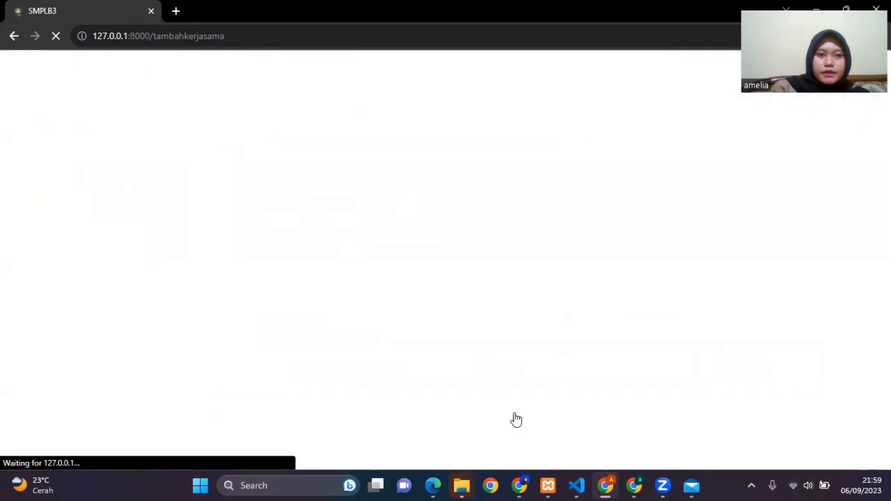
scroll(627, 362, "down", 2)
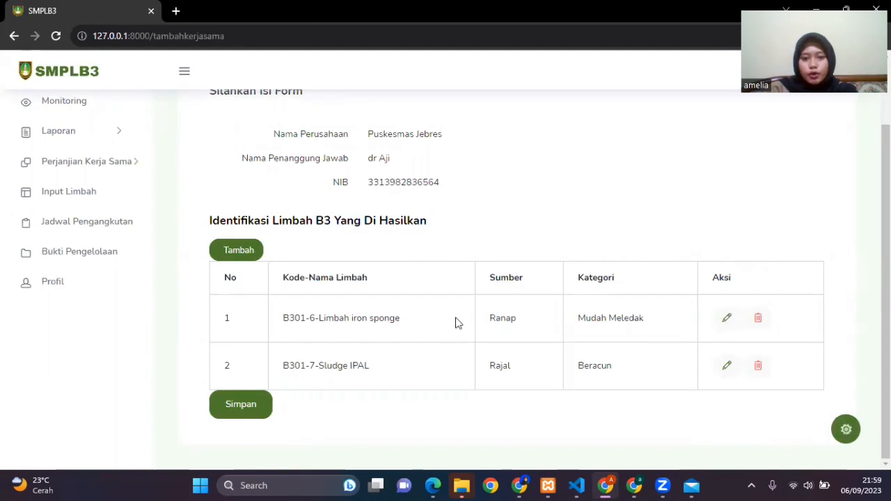
Step: Submit the completed hazardous waste identification table and review the resulting cooperation application data
left_click(262, 409)
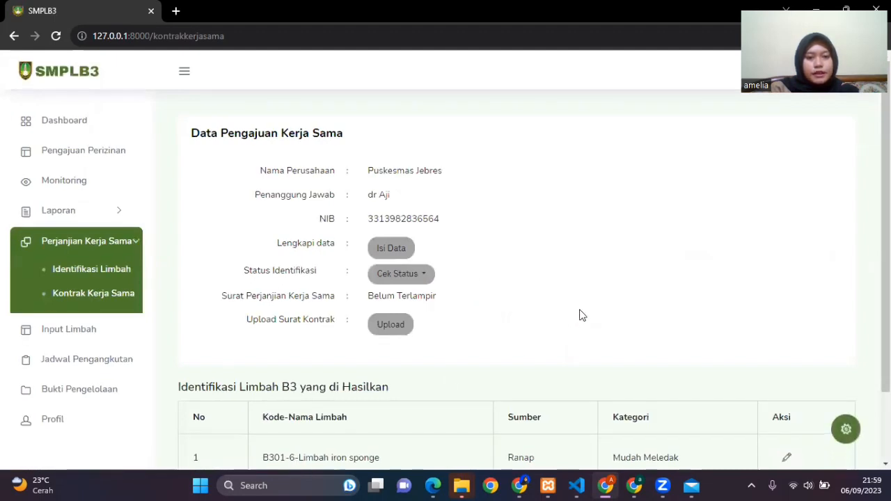
scroll(581, 315, "down", 1)
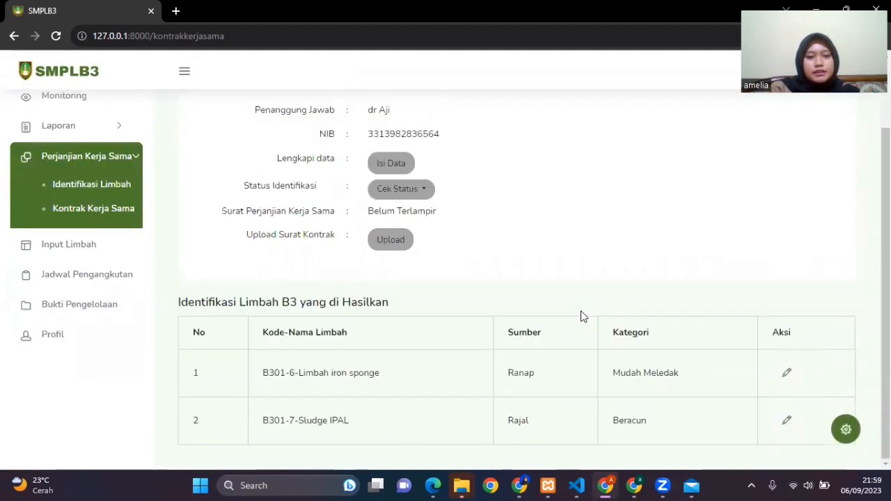
scroll(582, 316, "up", 1)
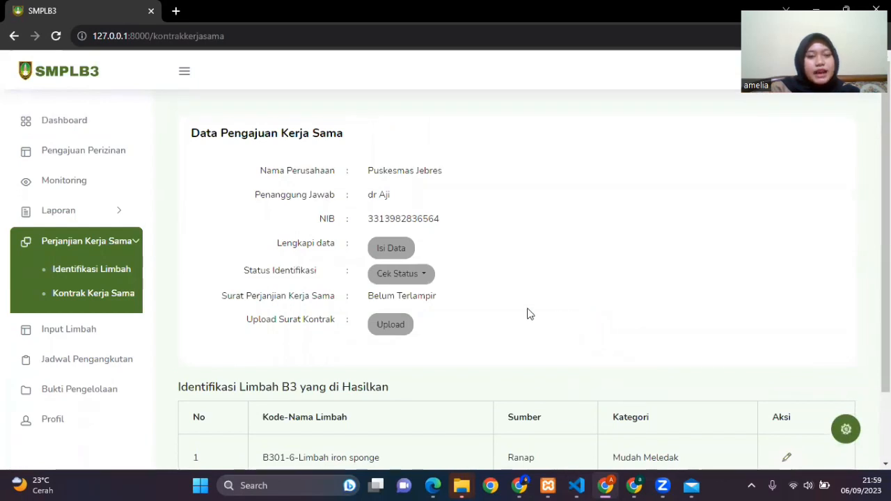
Step: Open the contract letter data form for the application and fill in the signatory's full name
left_click(392, 252)
scroll(474, 258, "down", 1)
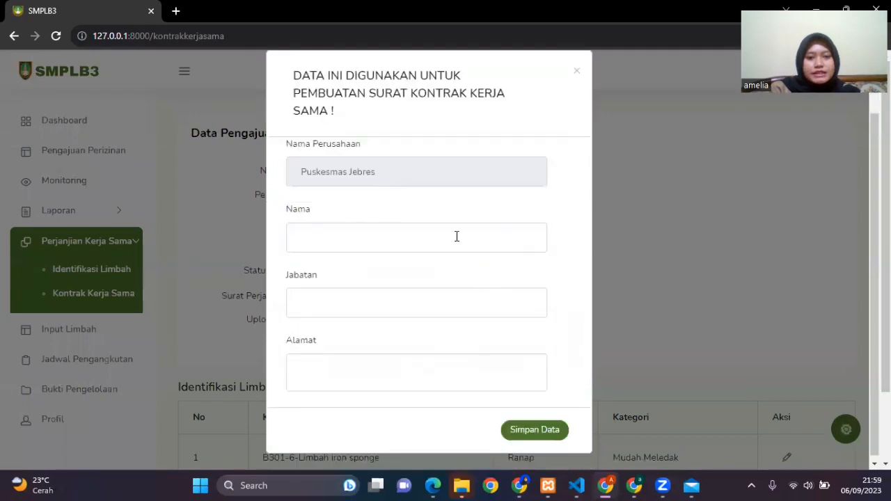
scroll(475, 261, "down", 1)
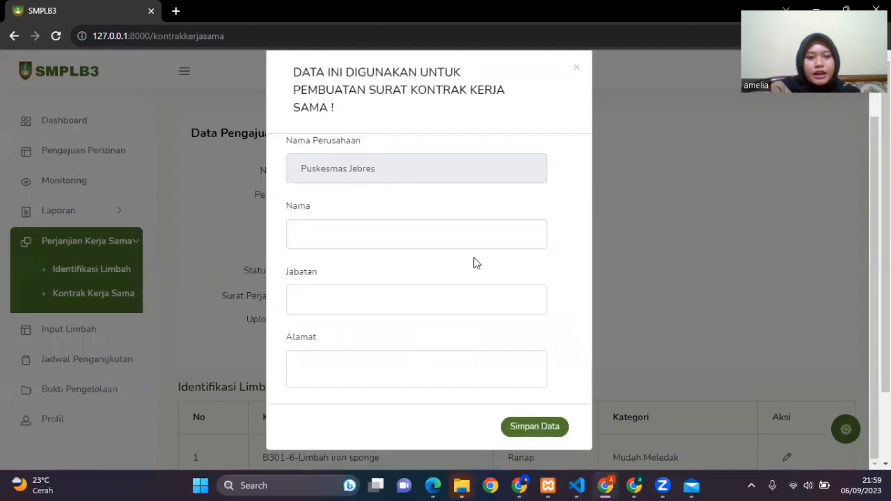
scroll(483, 261, "up", 1)
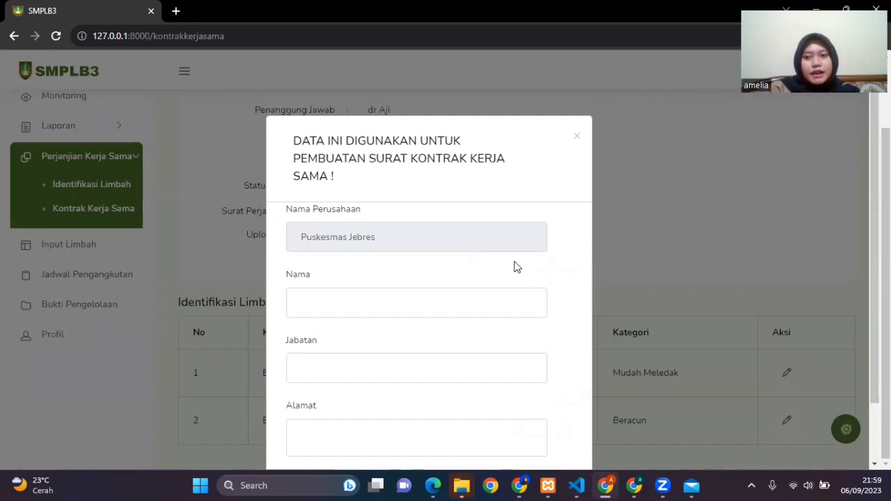
left_click(486, 302)
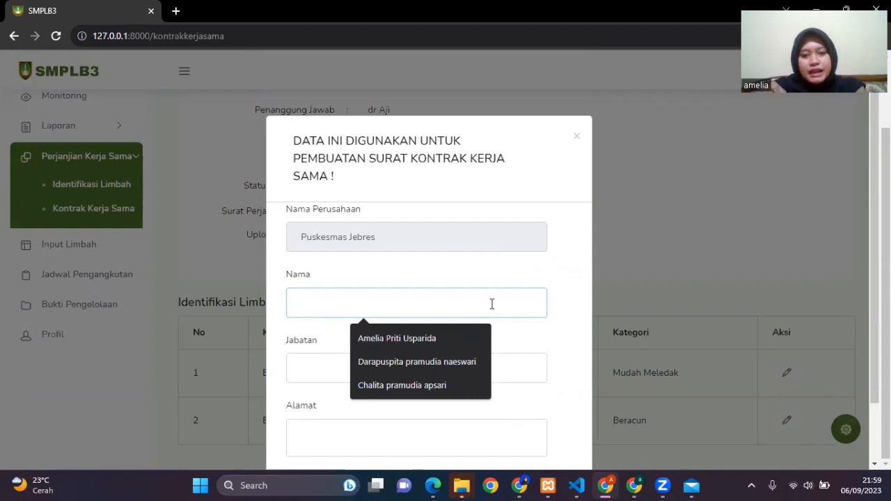
left_click(446, 339)
scroll(398, 337, "down", 1)
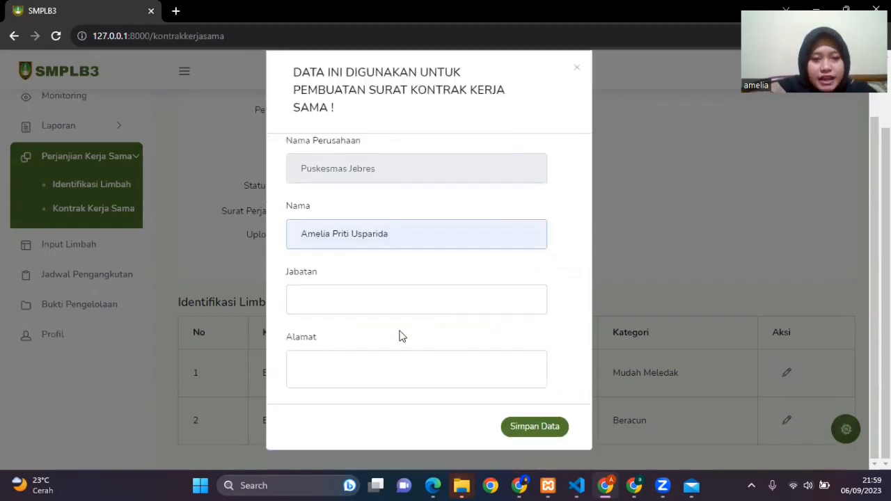
Step: Enter the position "Pimpinan Puskesmas Jebres" and the address in the contract data form, and save it
left_click(404, 292)
type("Pim")
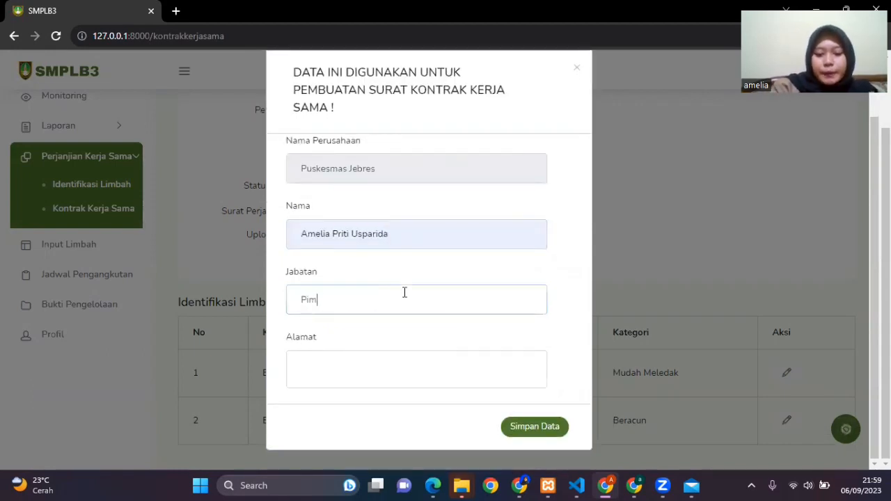
type("pinan P")
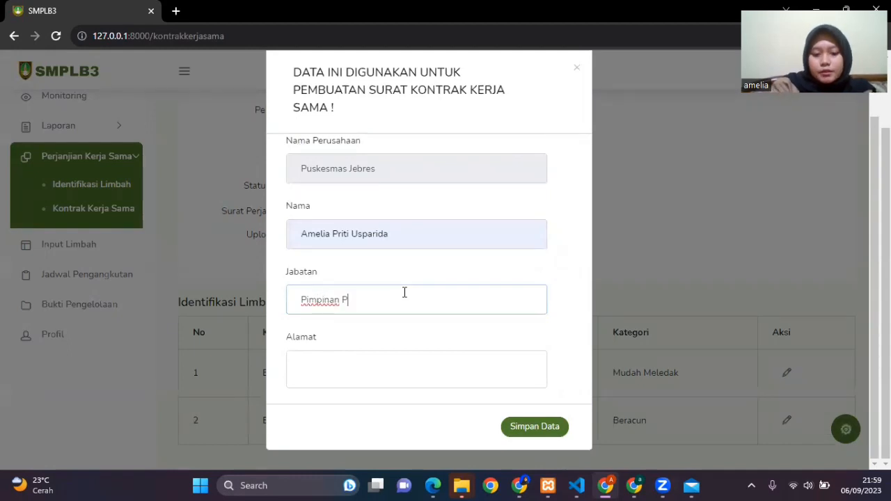
type("uskesmas Jebres")
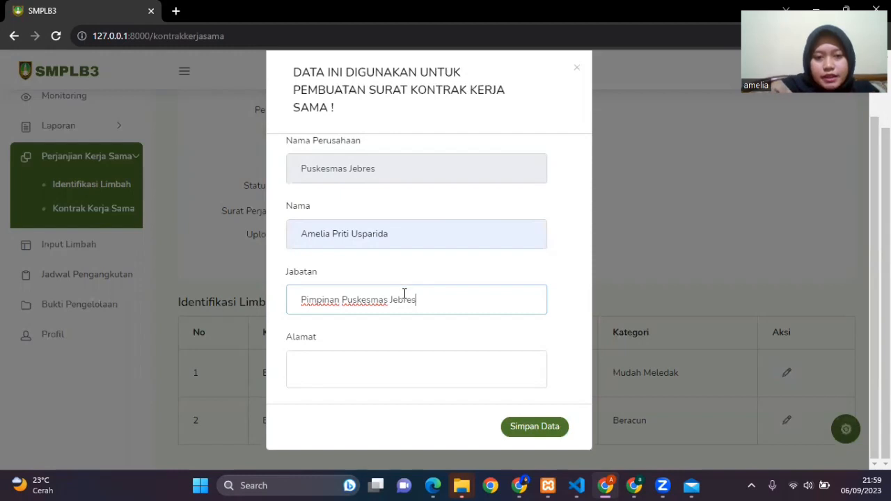
left_click(378, 378)
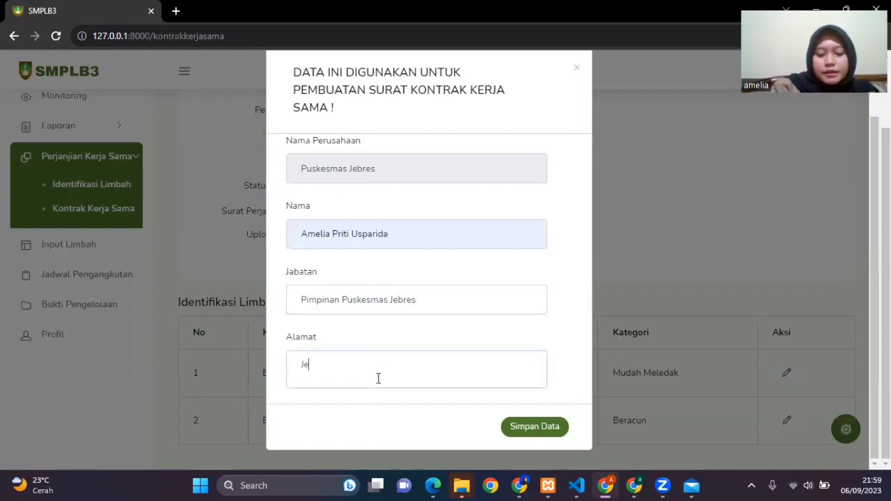
type("Jebres")
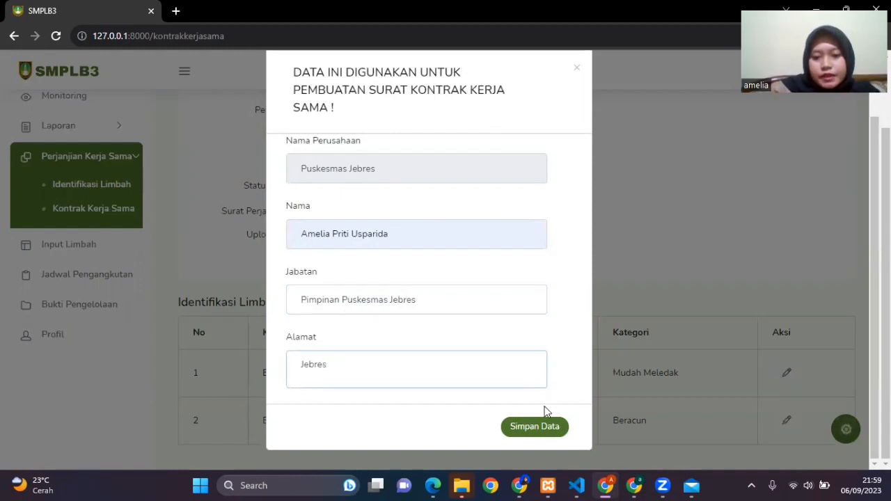
left_click(545, 418)
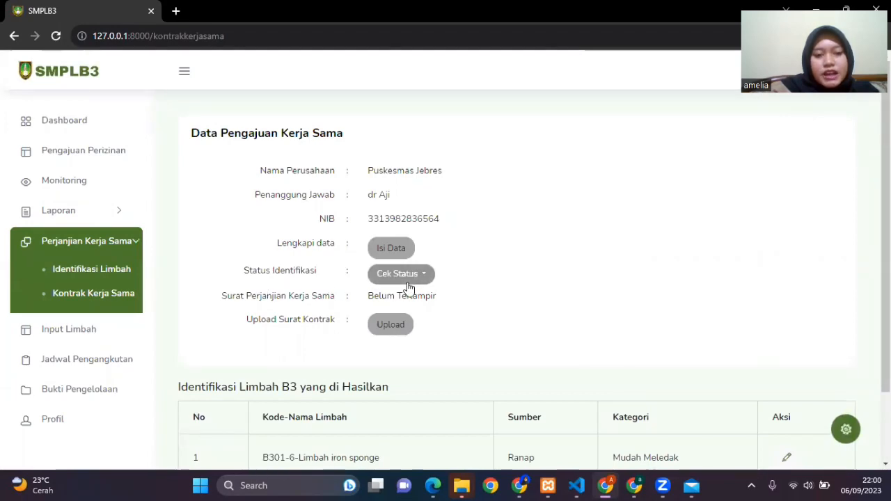
Step: Check the identification status updates of the cooperation application and close them
left_click(413, 281)
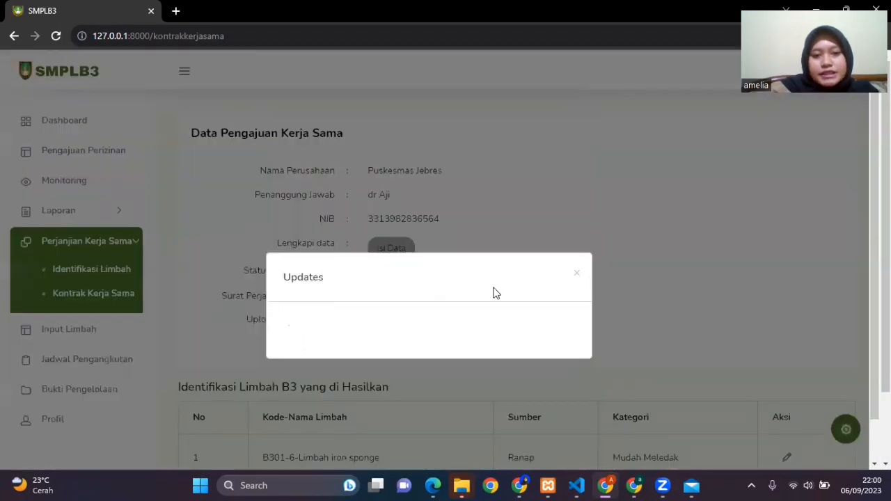
left_click(575, 275)
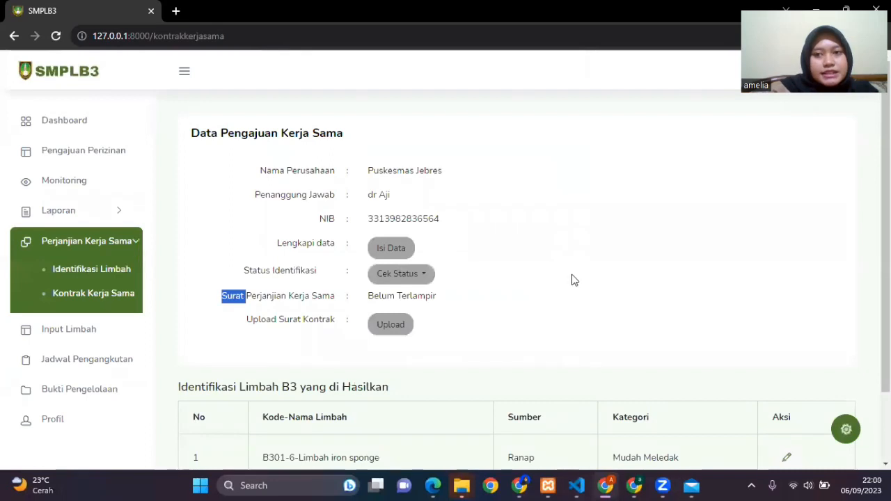
scroll(572, 274, "down", 1)
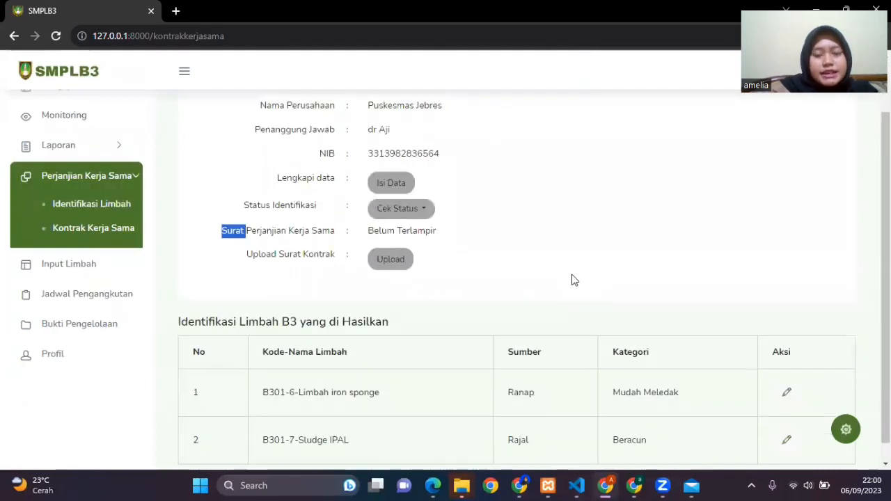
left_click(572, 274)
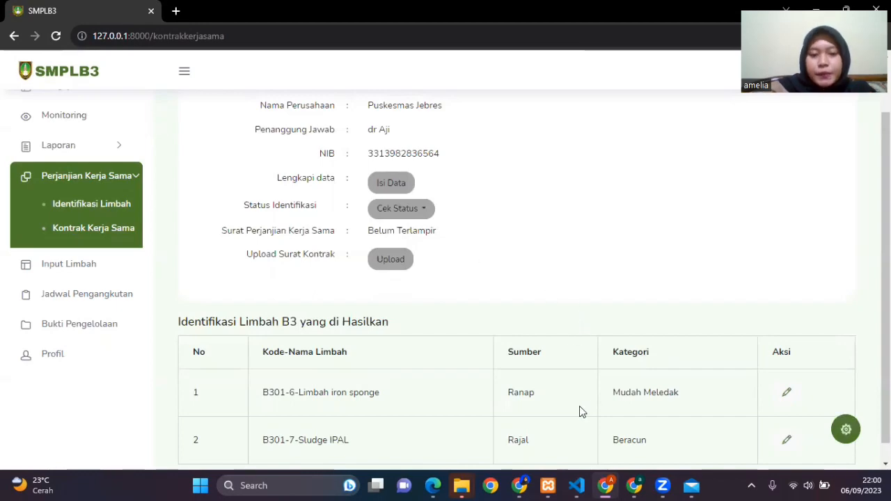
Step: Switch to the admin's browser window and review Puskesmas Jebres's identification details in the cooperation data
left_click(522, 485)
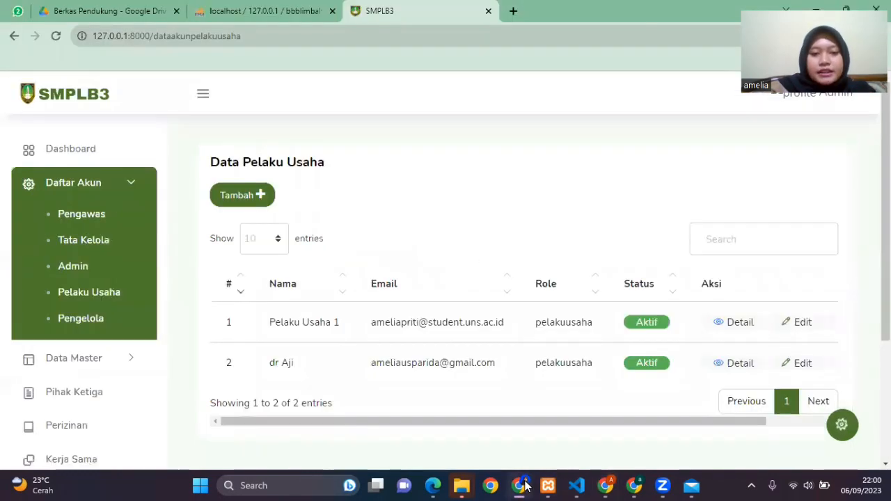
scroll(91, 369, "down", 2)
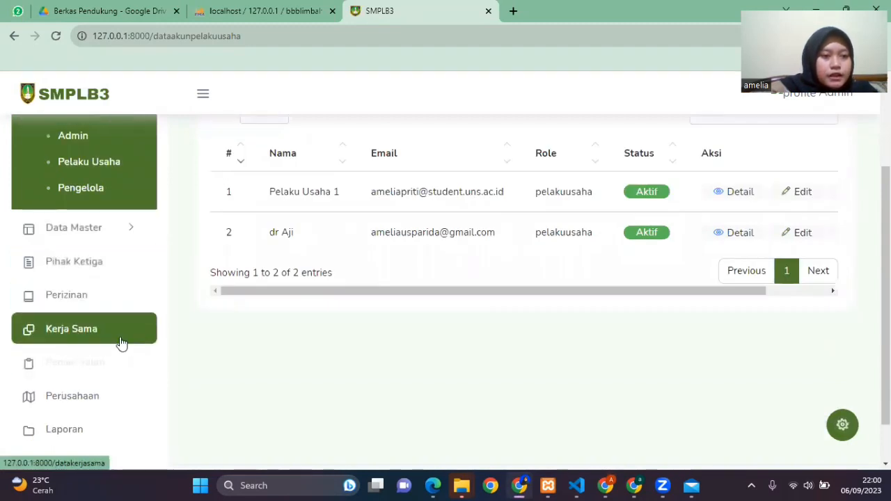
left_click(120, 341)
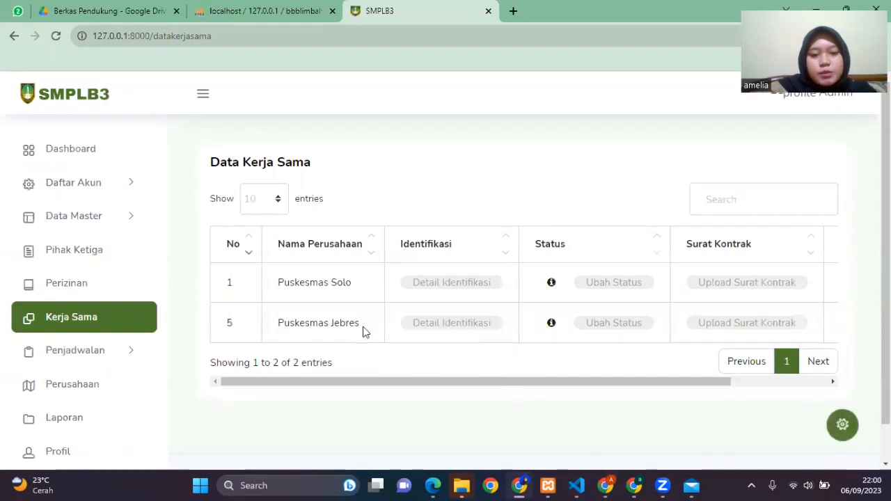
left_click(434, 330)
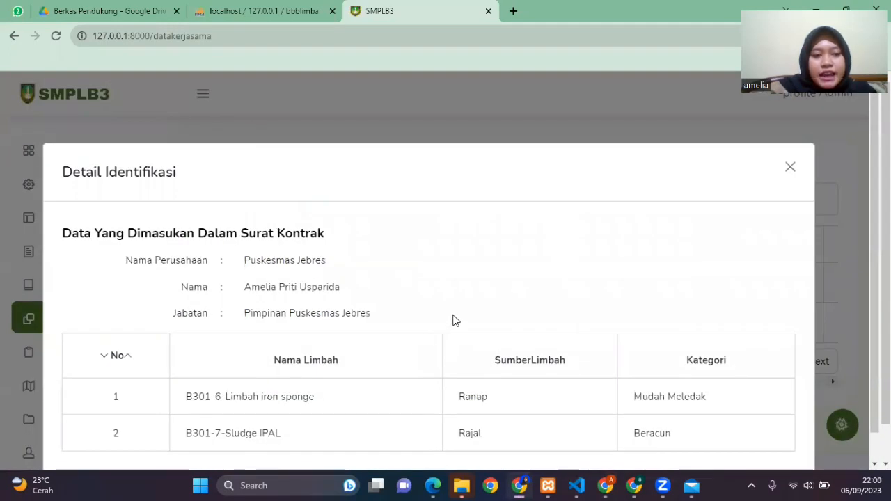
scroll(437, 323, "down", 1)
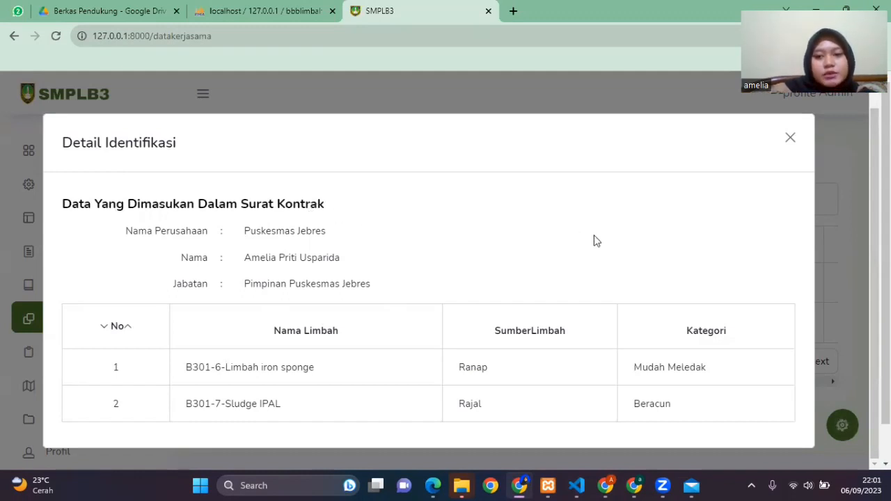
left_click(792, 142)
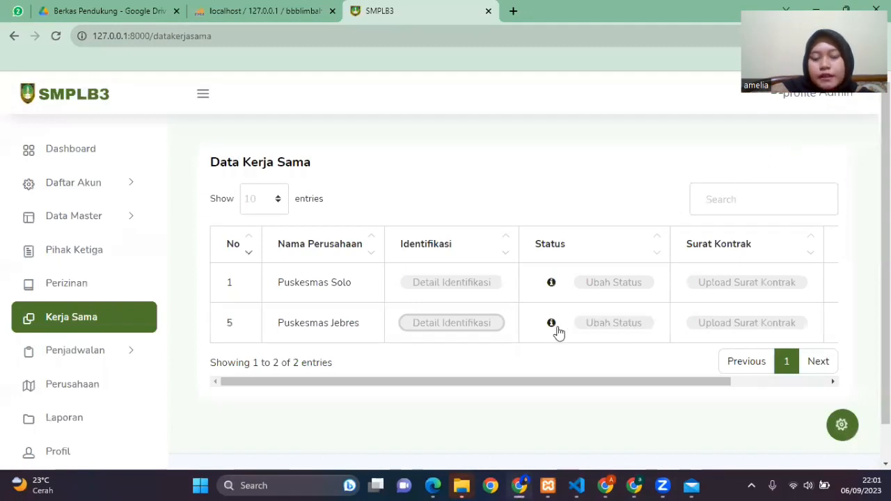
Step: Set Puskesmas Jebres's cooperation status to Revisi with the comment "kategori belum sesuai", save it, and view its status updates
left_click(613, 324)
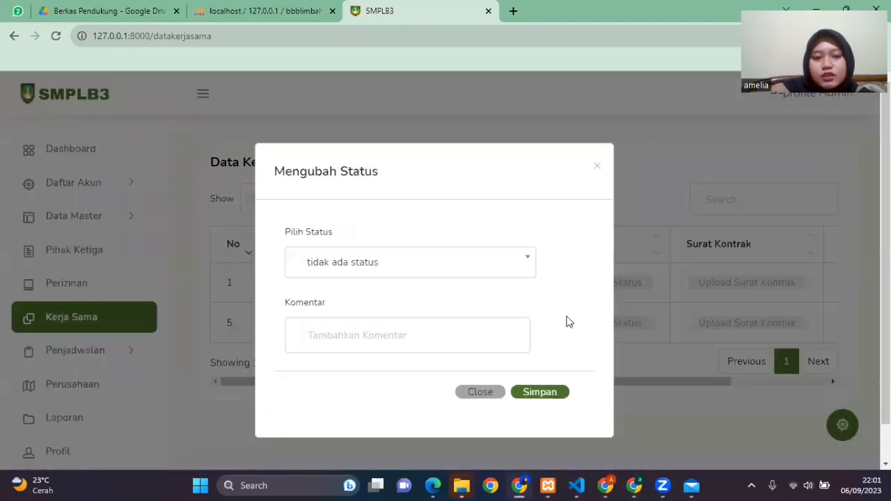
left_click(471, 263)
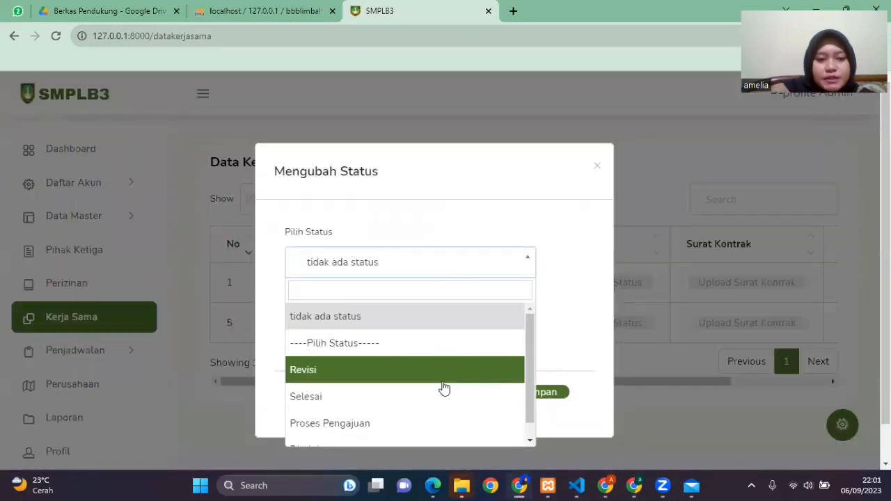
left_click(377, 378)
left_click(438, 341)
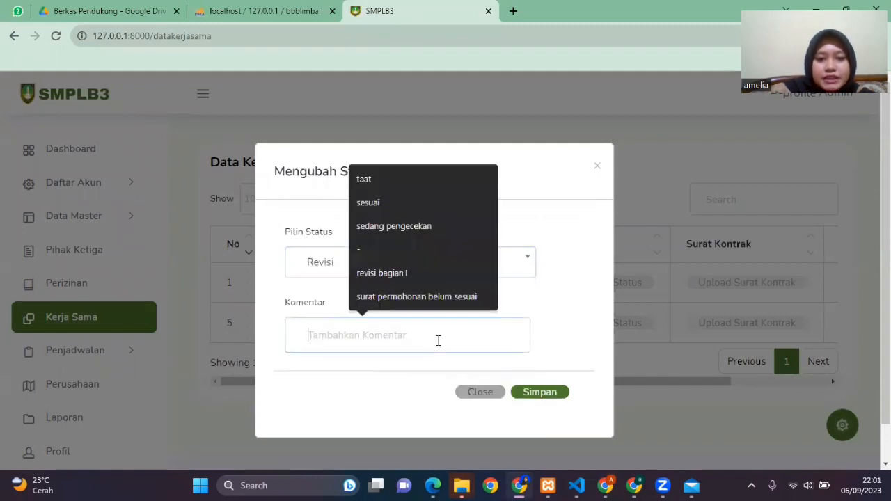
type("kateg")
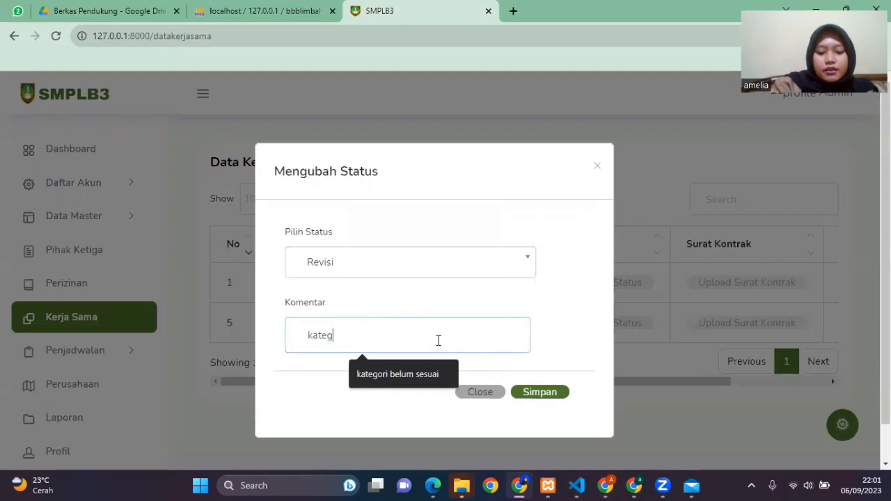
type("ori belum sesuai")
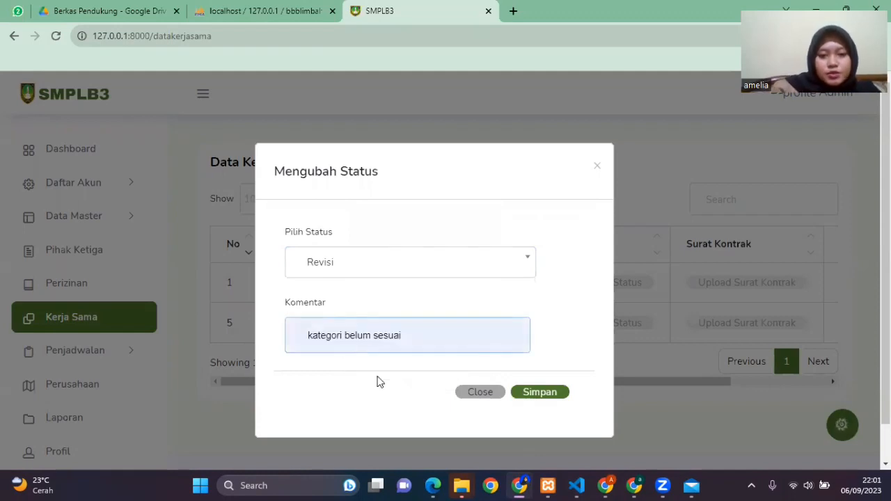
left_click(378, 377)
left_click(547, 394)
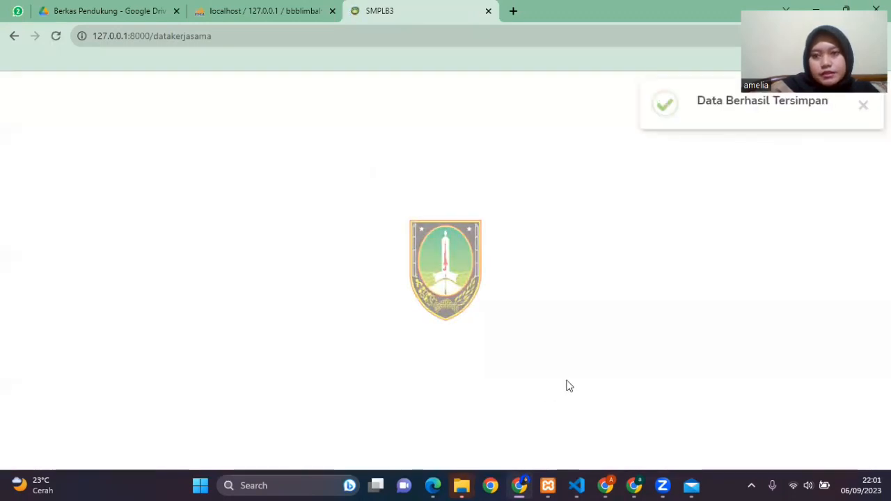
left_click(552, 324)
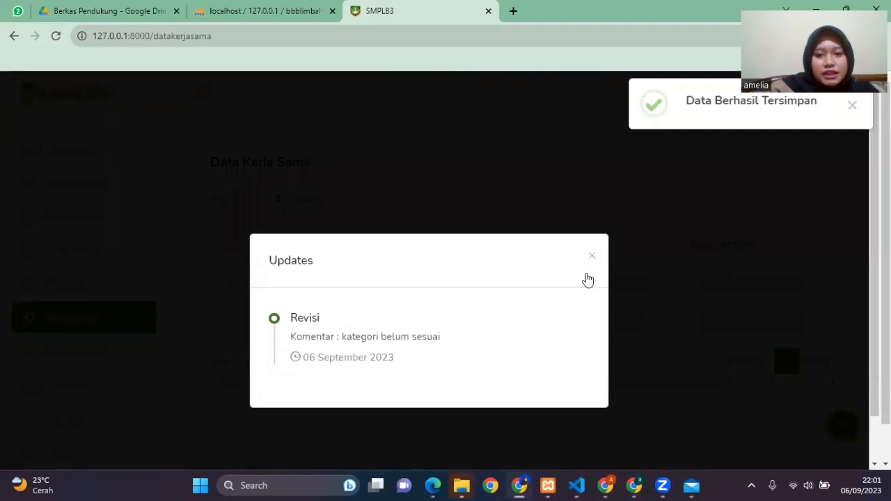
Step: Switch back to the company's browser window, reload the cooperation application page, and check its identification status updates
left_click(614, 484)
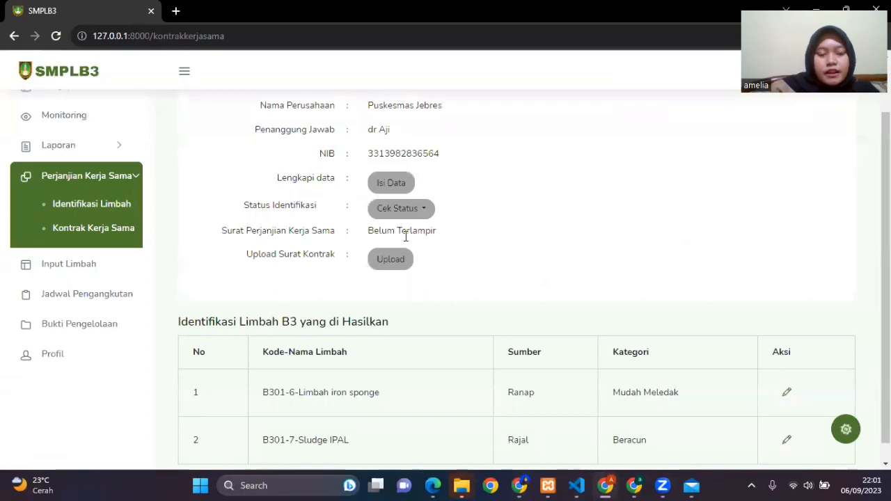
key("F5")
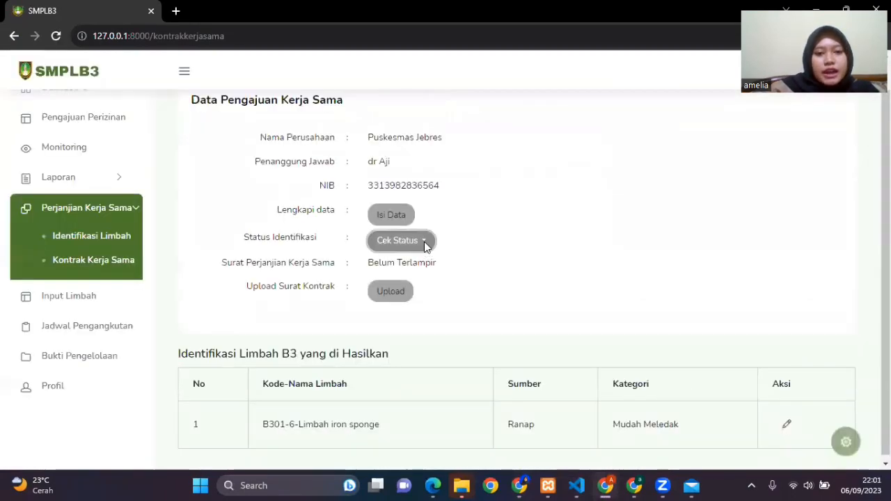
left_click(423, 242)
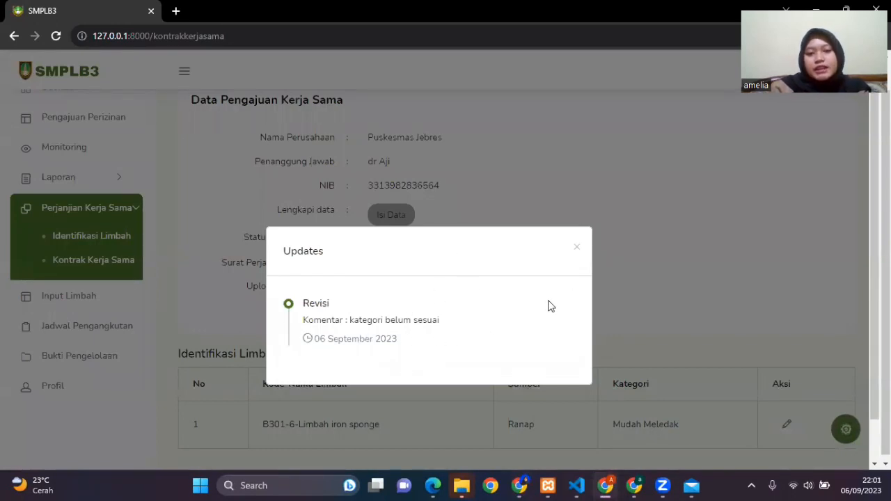
double_click(577, 248)
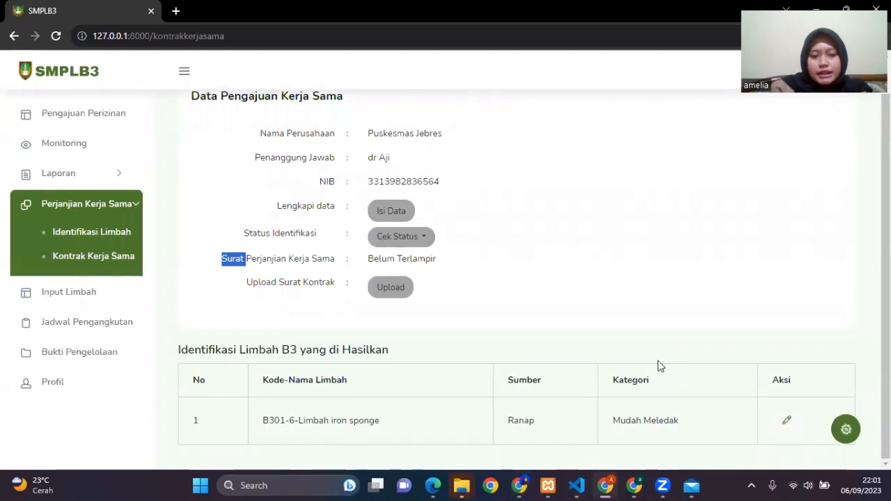
Step: Change the category of the B301-6 Limbah iron sponge waste from source Ranap to Beracun and save it
scroll(666, 372, "up", 1)
scroll(674, 376, "down", 1)
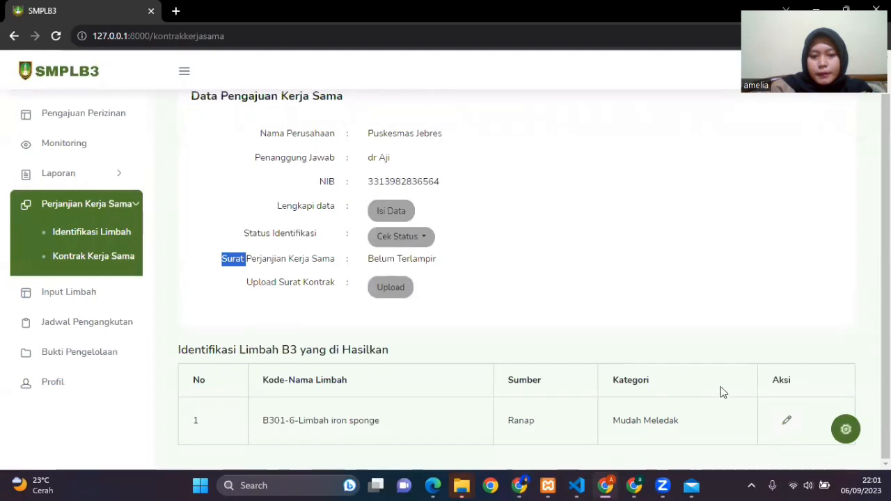
left_click(786, 420)
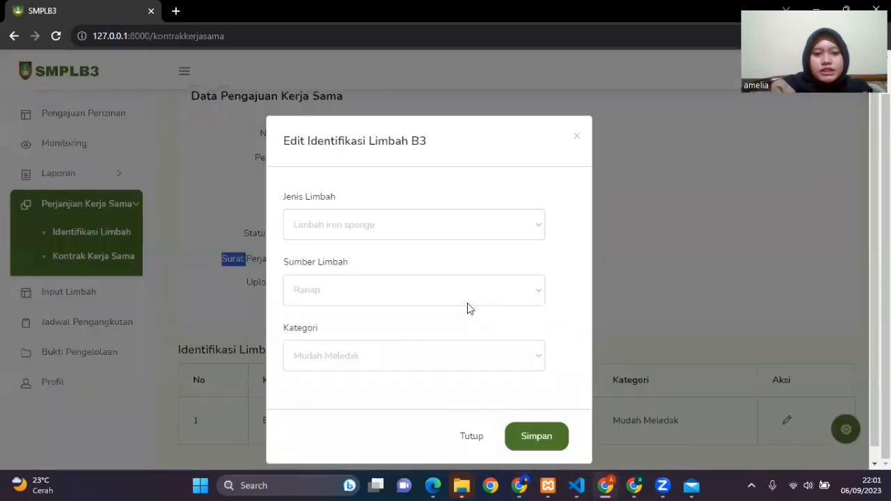
left_click(453, 355)
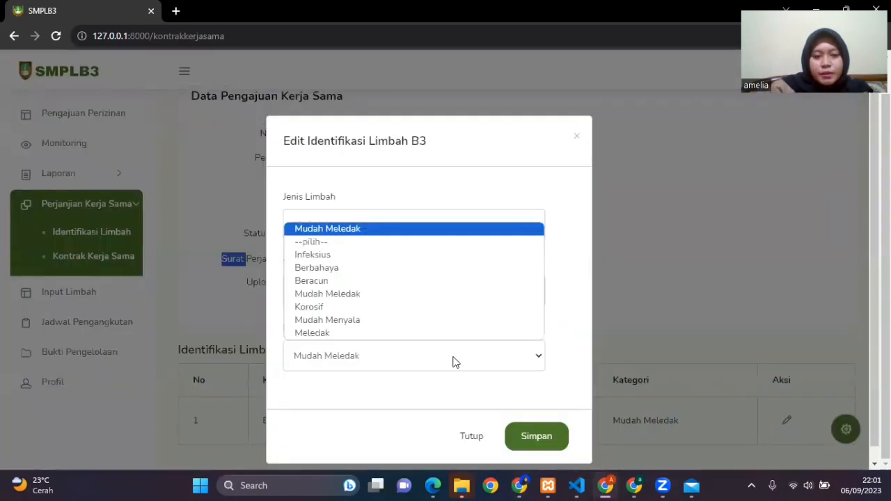
left_click(421, 287)
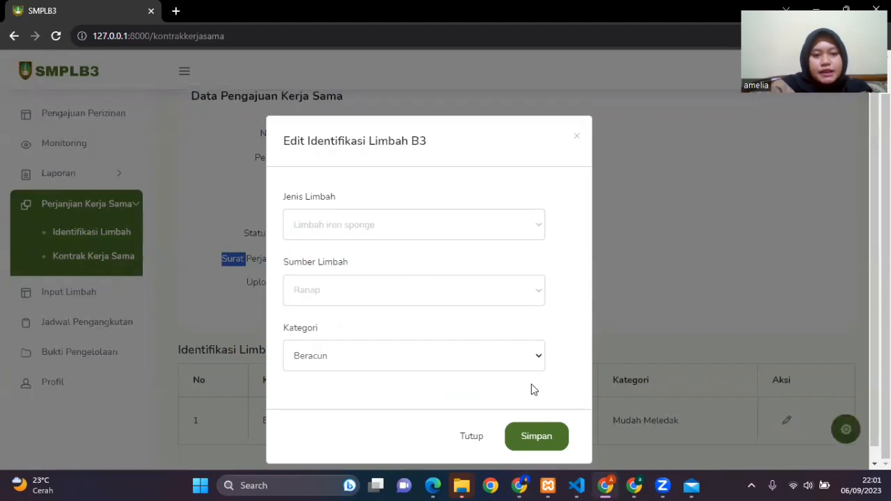
left_click(544, 443)
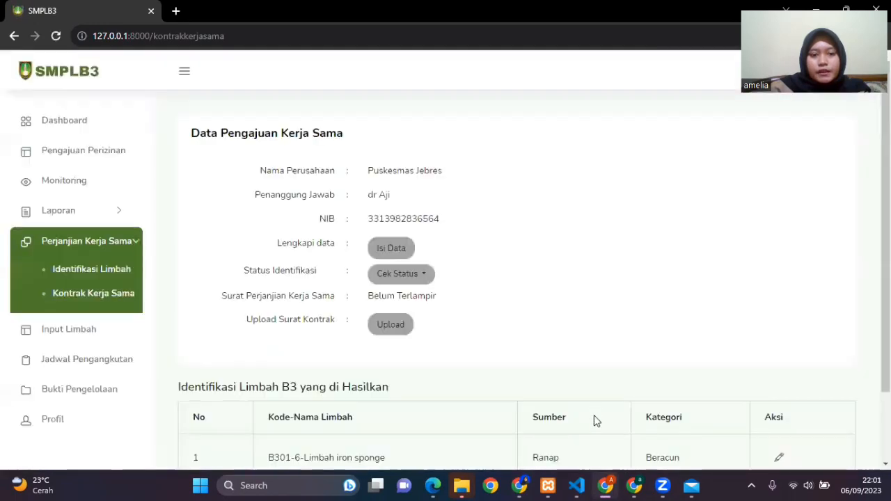
Step: Switch to the admin's browser window, close the status updates, and review Puskesmas Jebres's identification details
left_click(519, 485)
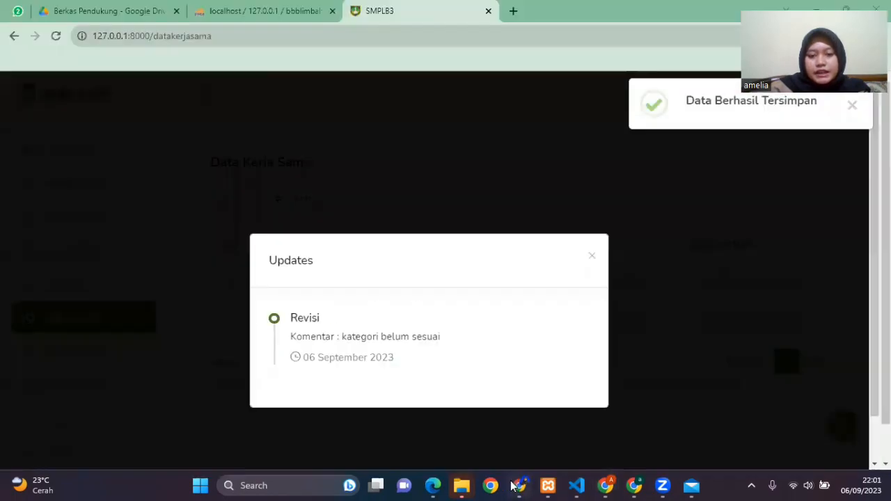
left_click(593, 259)
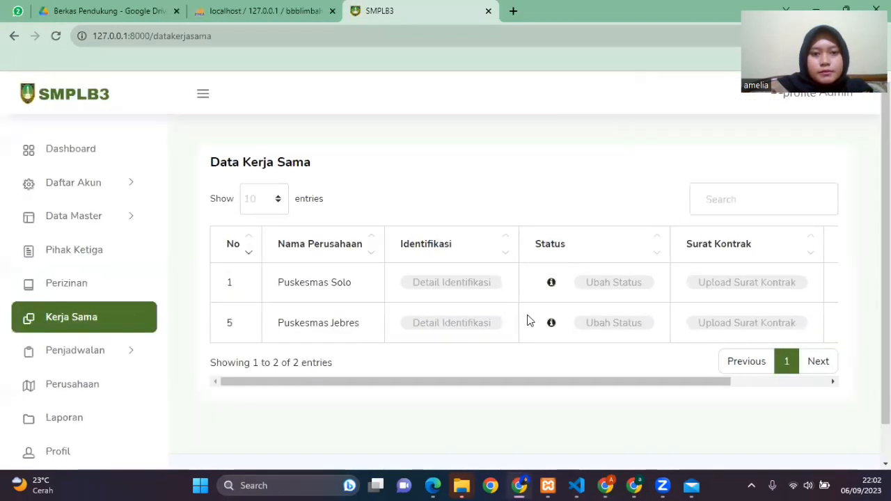
left_click(473, 327)
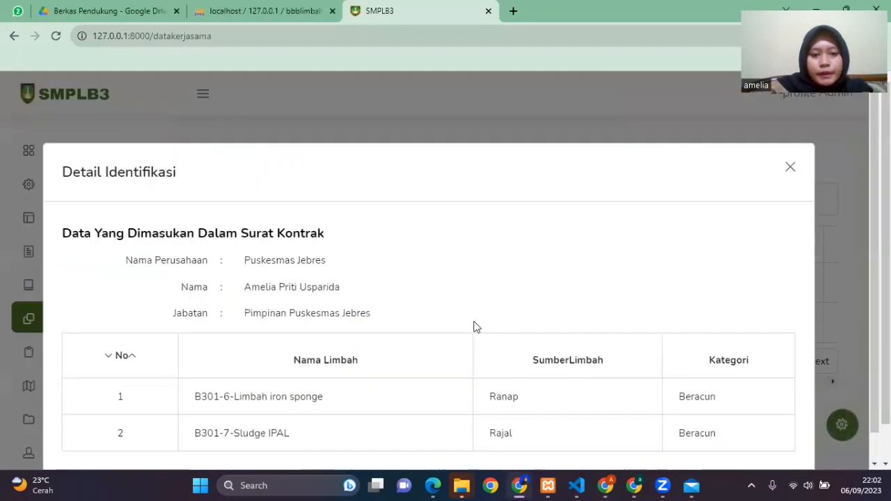
scroll(554, 320, "down", 1)
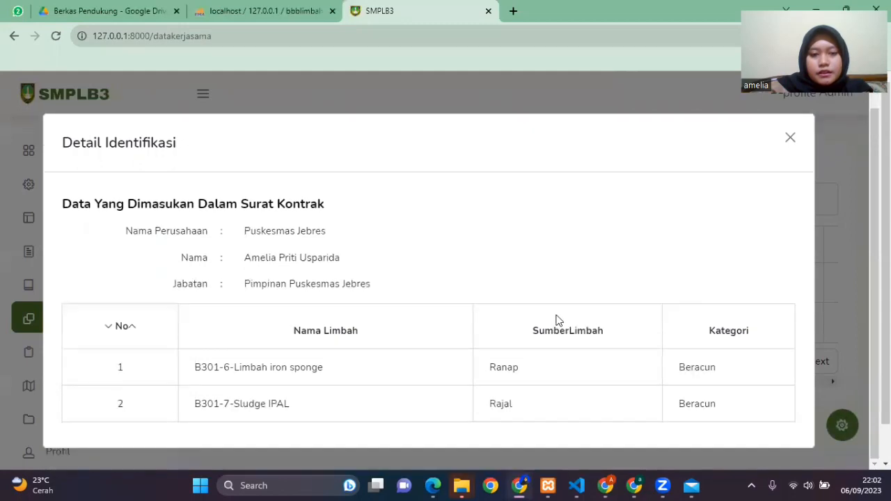
left_click(790, 138)
Step: Set Puskesmas Jebres's cooperation status to Selesai with the comment "selesai" and save it
left_click(635, 320)
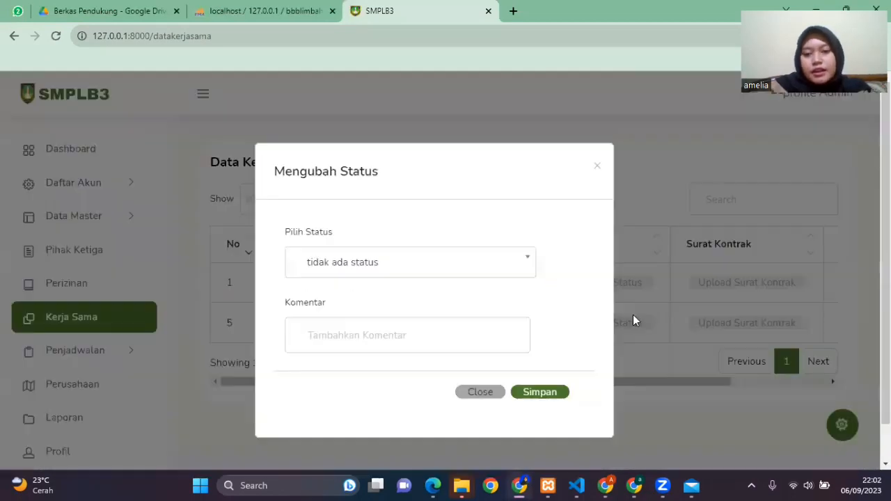
left_click(506, 267)
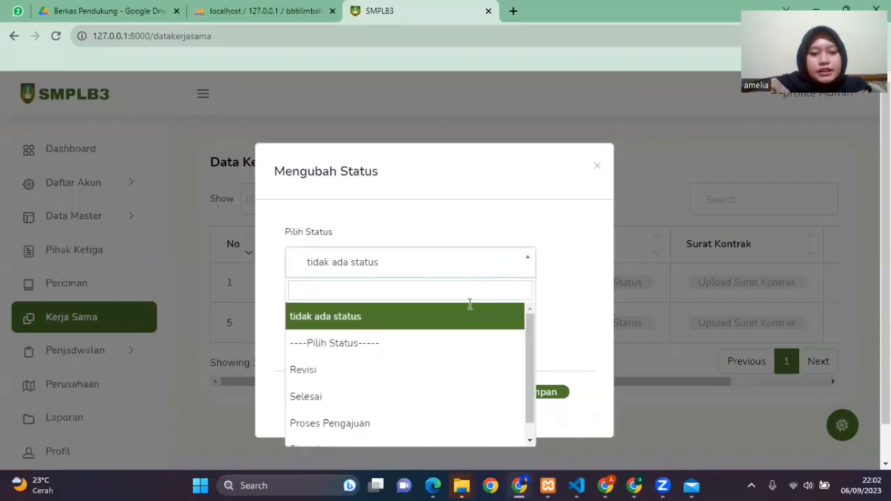
scroll(438, 396, "down", 1)
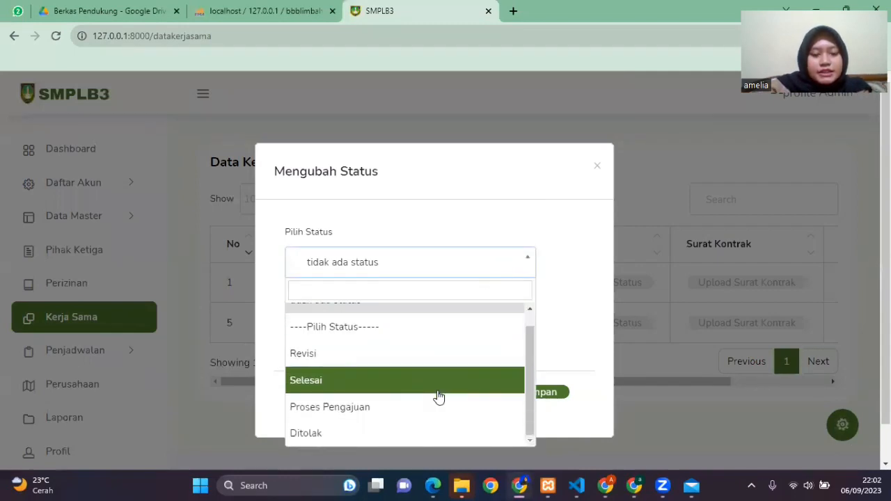
left_click(433, 389)
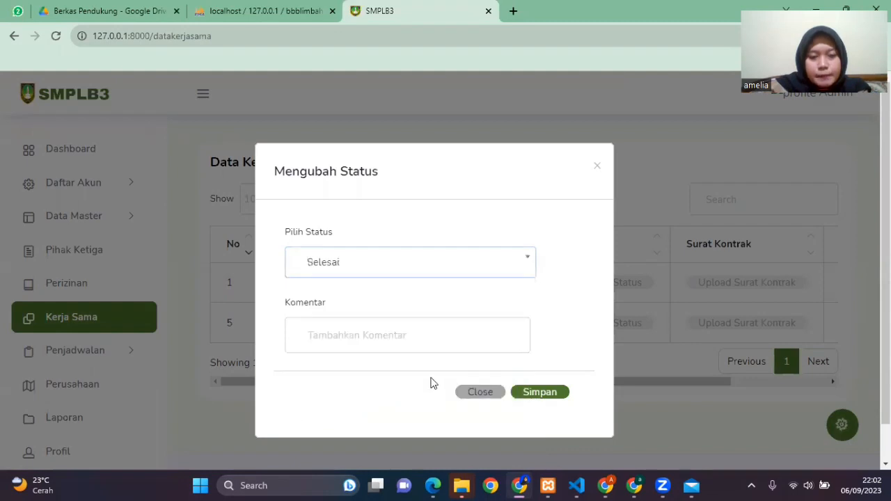
left_click(415, 343)
type("selesia")
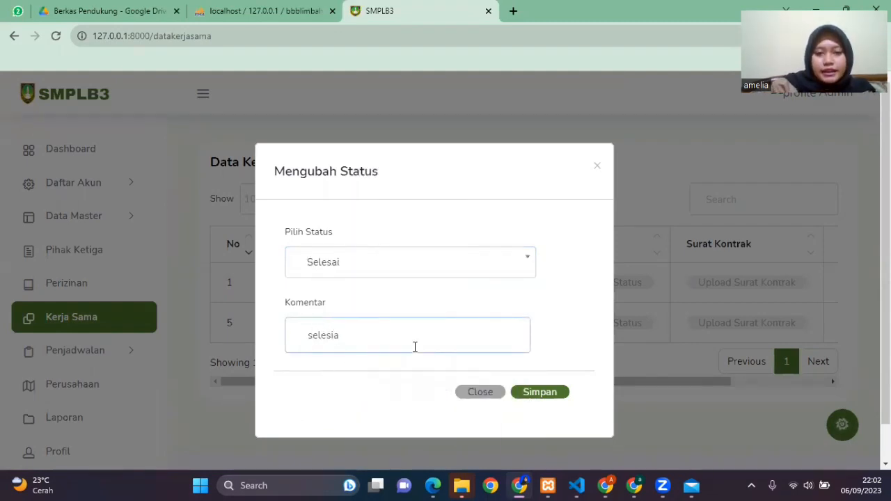
key("BackSpace")
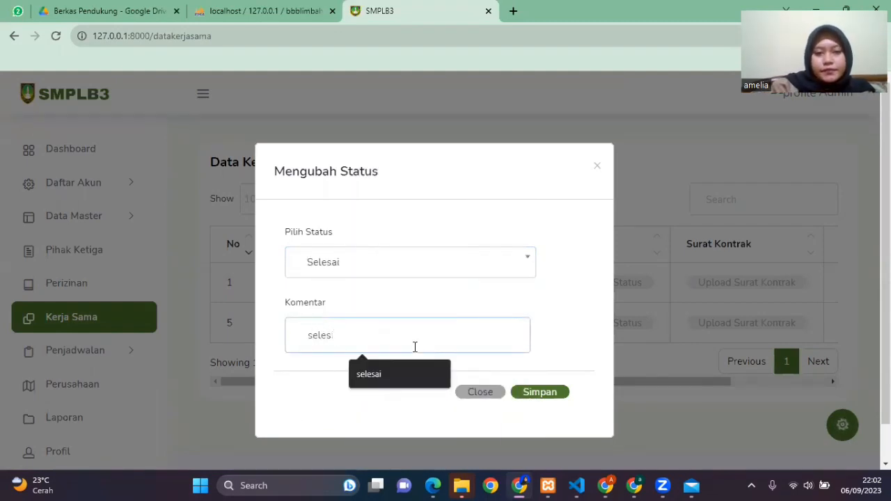
left_click(400, 376)
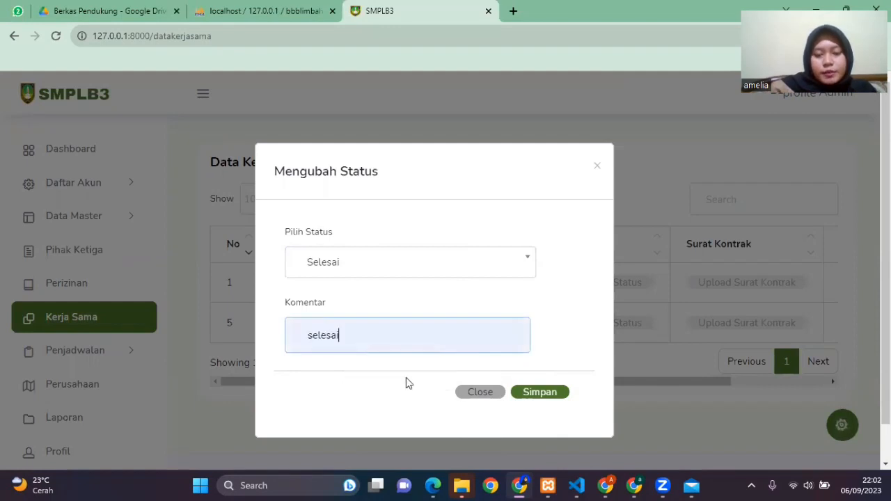
left_click(547, 395)
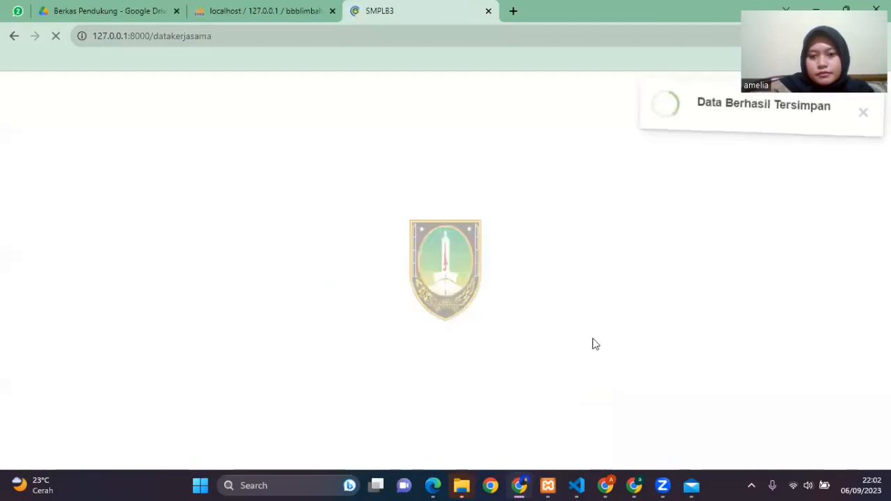
Step: Check Puskesmas Jebres's status updates as admin and again on the reloaded cooperation application page in the company's browser window
left_click(551, 325)
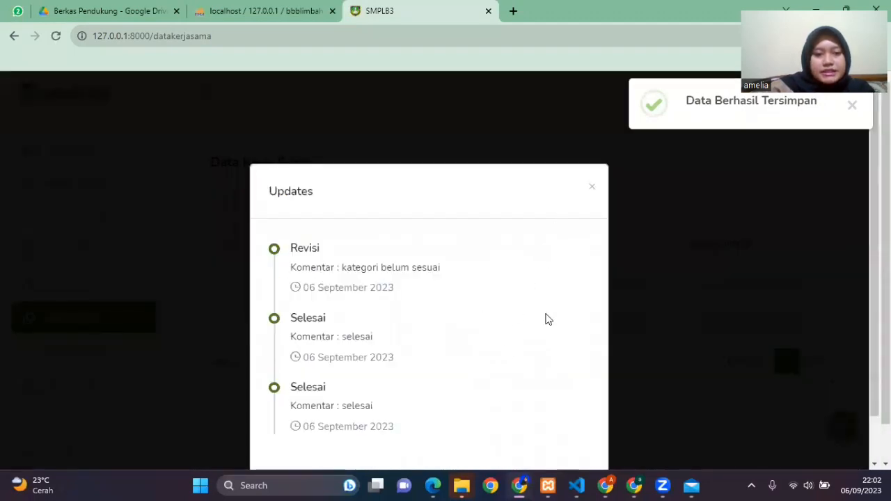
left_click(591, 186)
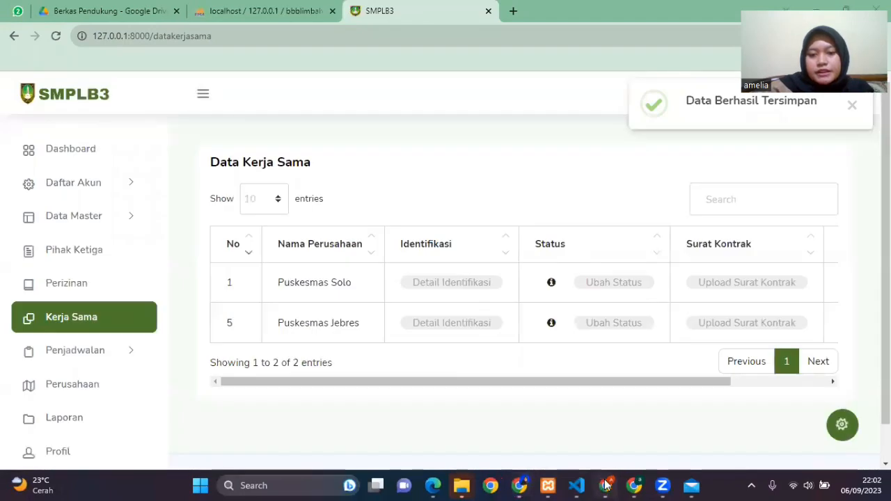
left_click(605, 487)
key("F5")
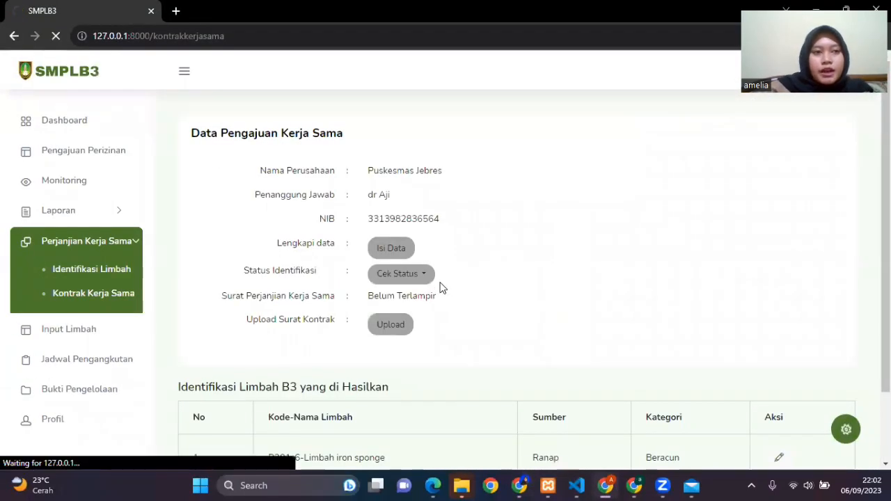
left_click(430, 281)
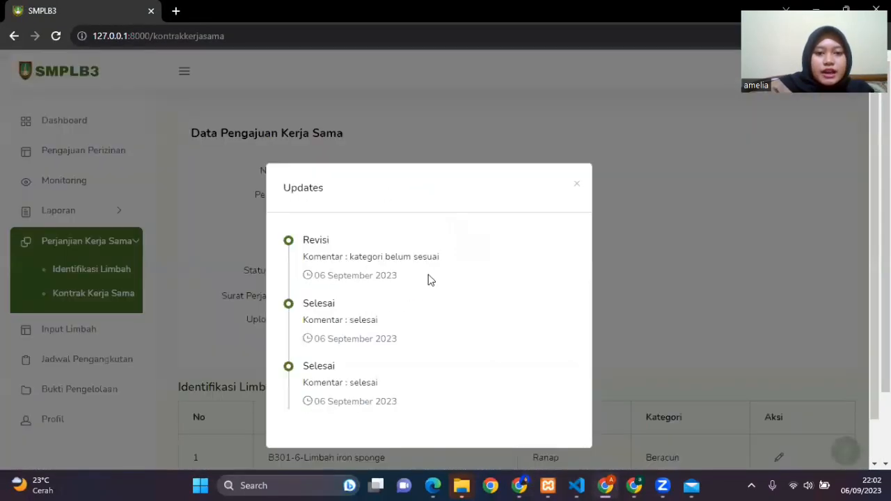
left_click(577, 184)
Step: Switch to the admin's browser window and upload Surat Kontrak Kerja Sama from E:\TUGAS AKHIR\Pengajuan Kerja Sama as Puskesmas Jebres's contract letter
left_click(528, 485)
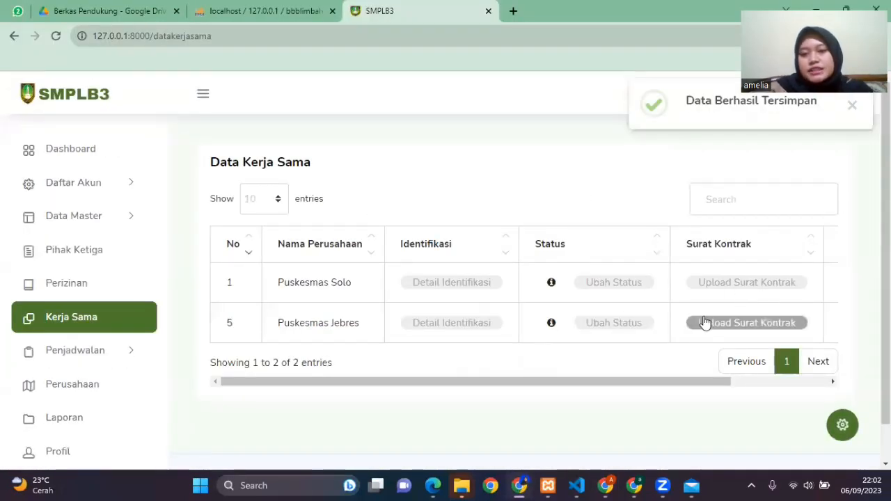
scroll(717, 322, "right", 2)
scroll(716, 322, "right", 1)
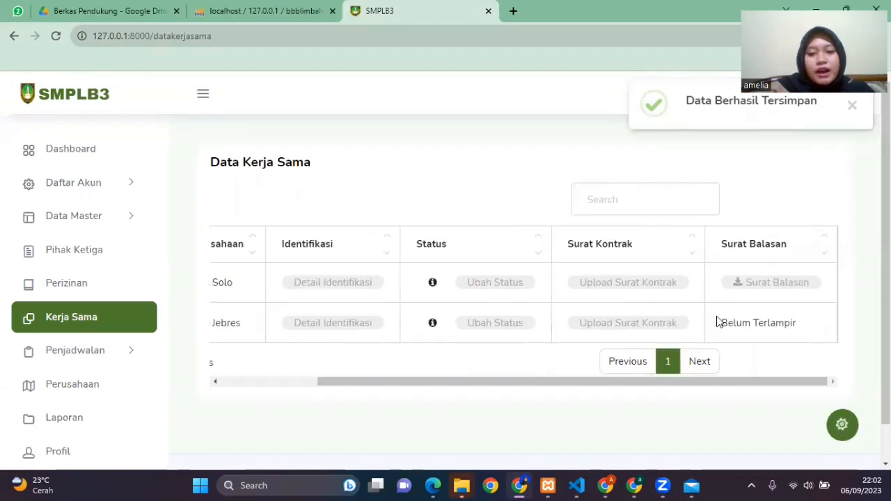
left_click(644, 325)
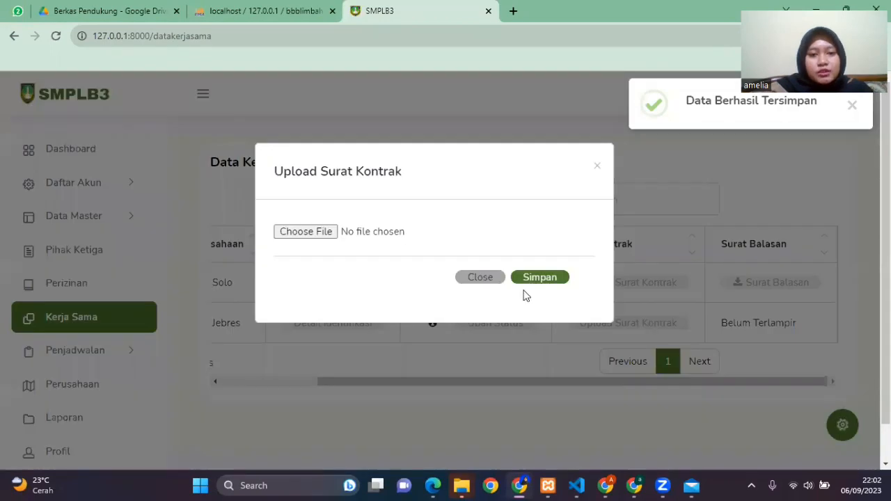
left_click(306, 232)
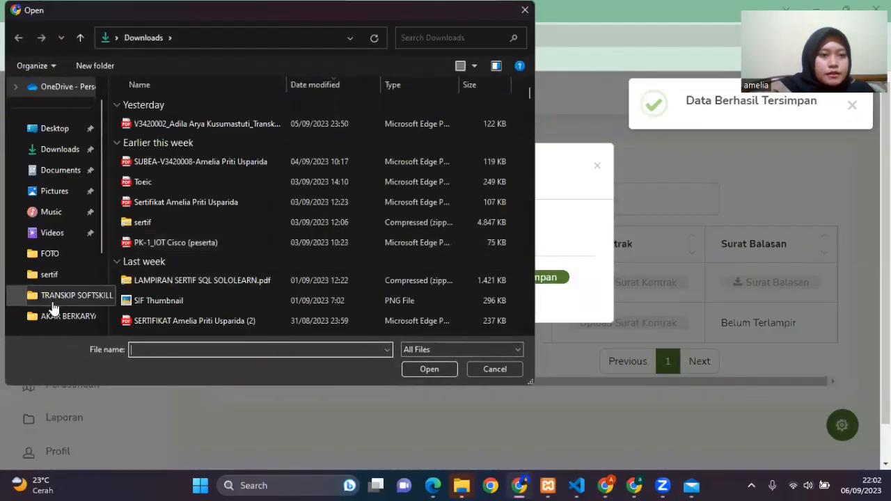
scroll(73, 257, "down", 2)
left_click(75, 317)
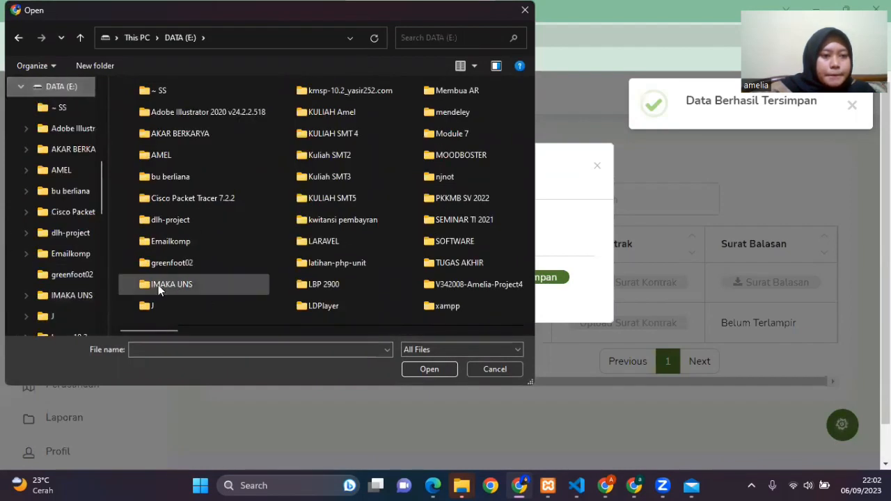
left_click(440, 265)
double_click(440, 265)
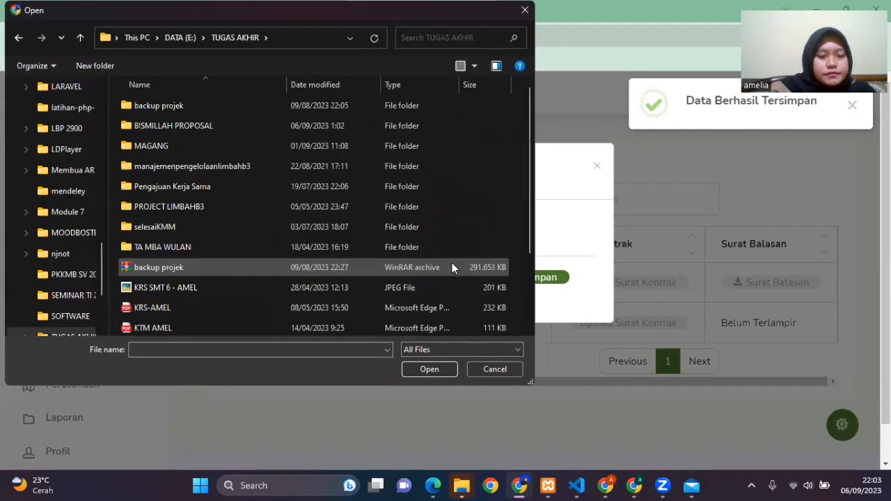
double_click(207, 182)
double_click(187, 126)
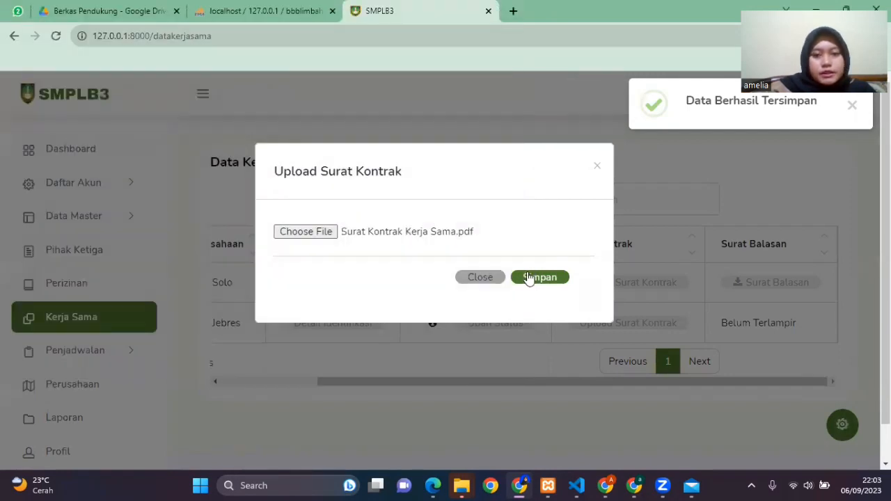
left_click(531, 277)
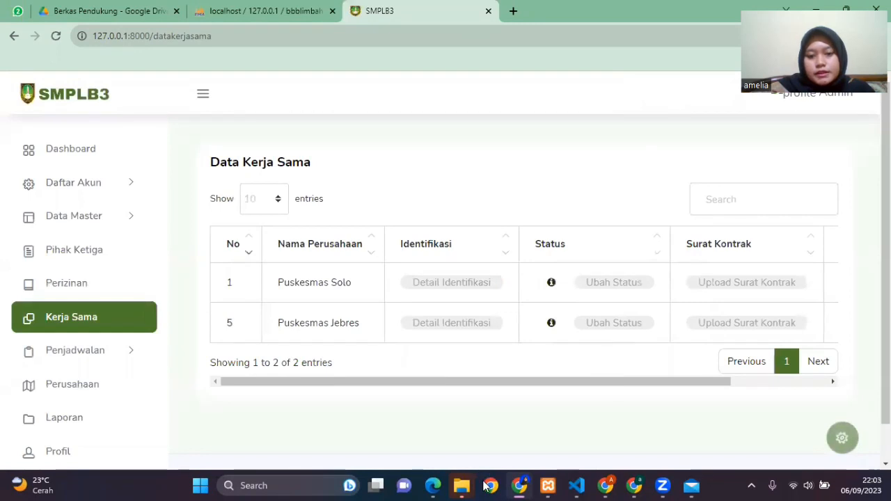
Step: Switch to the company's browser window and download the Surat Perjanjian Kerja Sama PDF to the Documents download folder
mouse_move(602, 485)
left_click(599, 426)
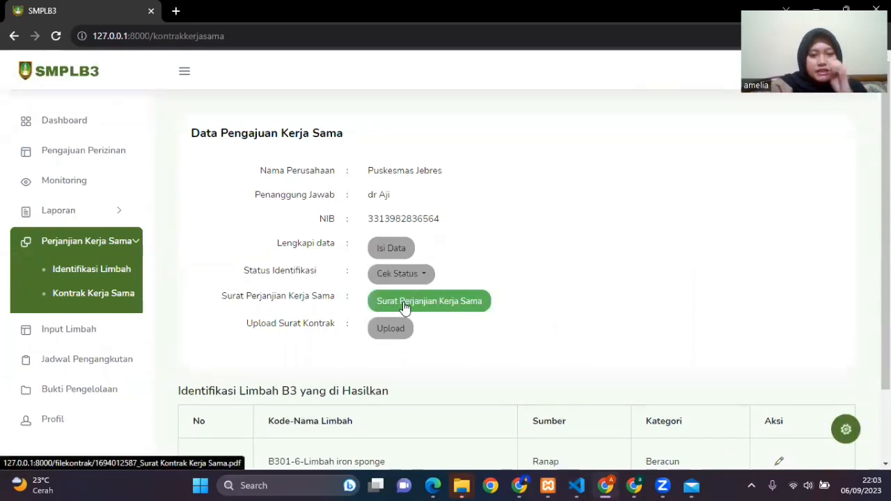
left_click(404, 308)
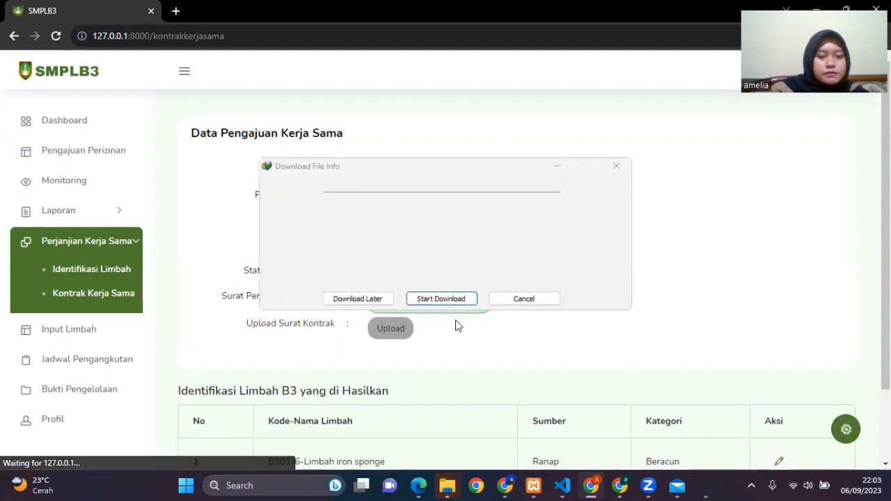
left_click(453, 302)
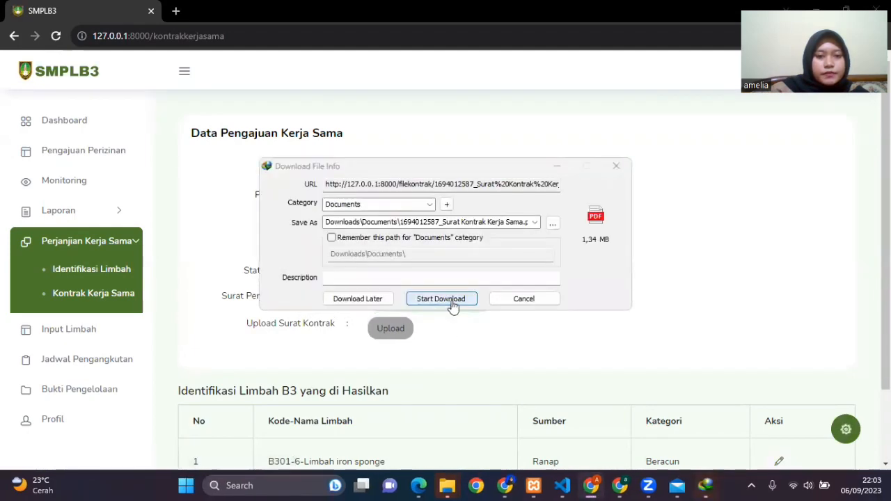
Step: Open the downloaded contract letter PDF and read through it to the signatures on its last page
left_click(354, 282)
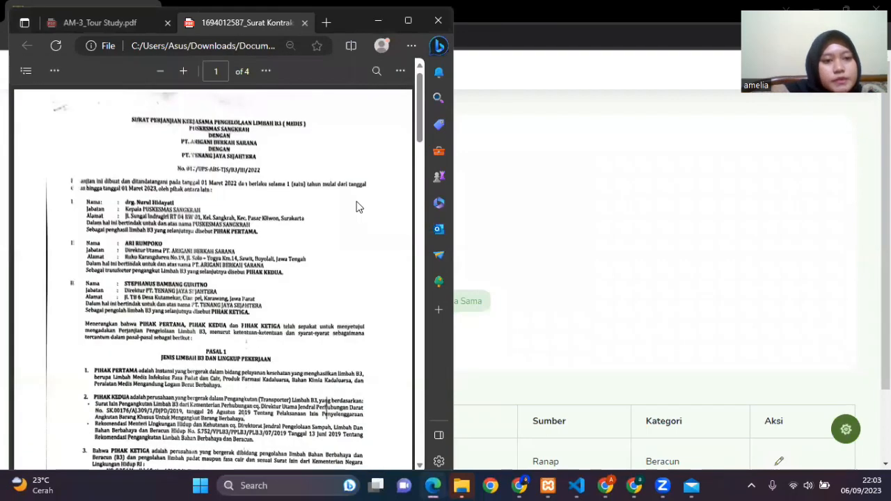
scroll(356, 206, "down", 5)
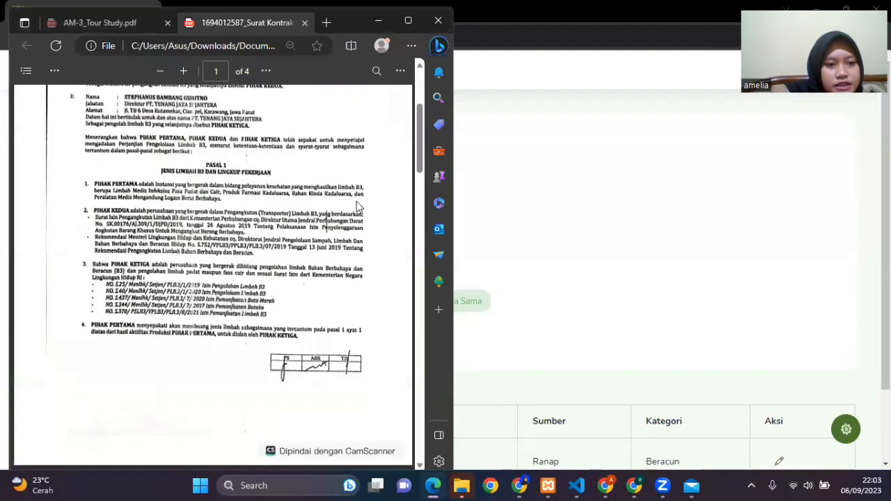
scroll(352, 212, "down", 20)
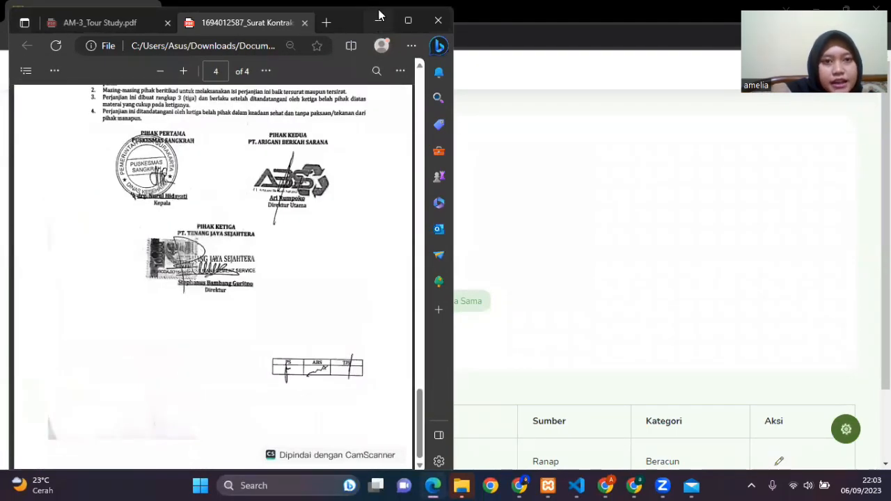
Step: Minimize the PDF viewer and upload Surat Kontrak Kerja Sama.pdf as the company's contract letter on the cooperation application page
left_click(380, 23)
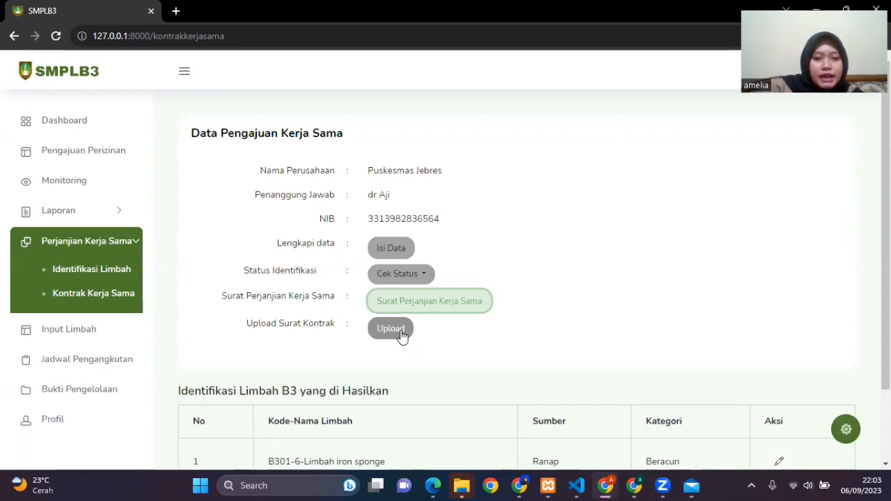
left_click(402, 334)
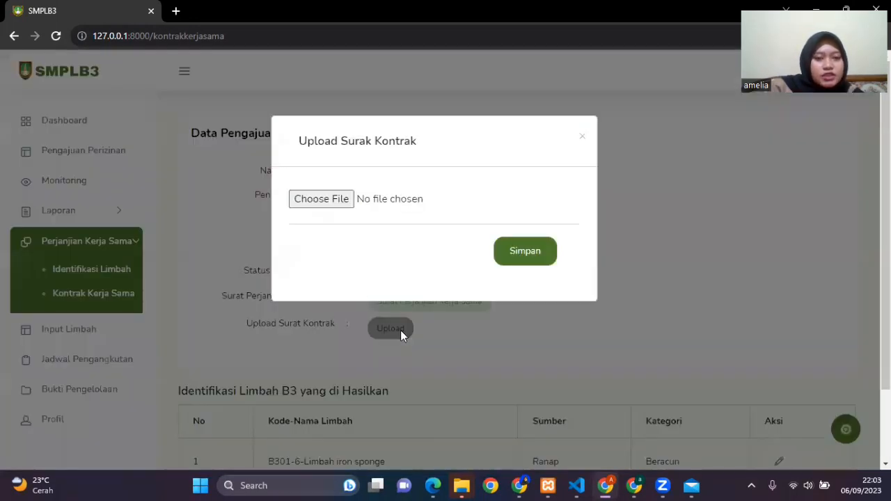
left_click(334, 201)
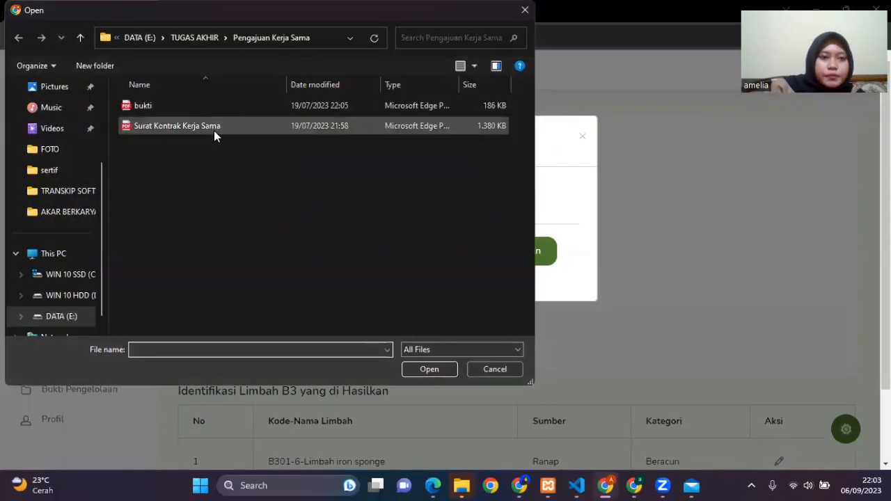
double_click(214, 129)
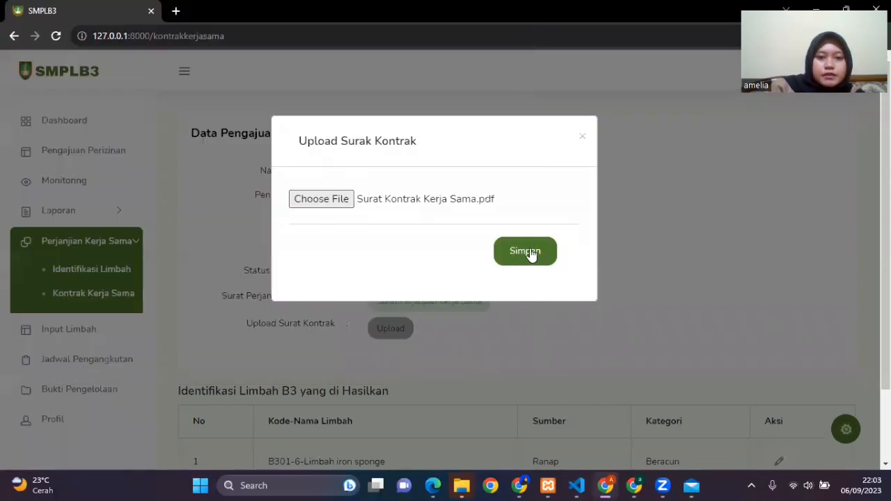
left_click(531, 255)
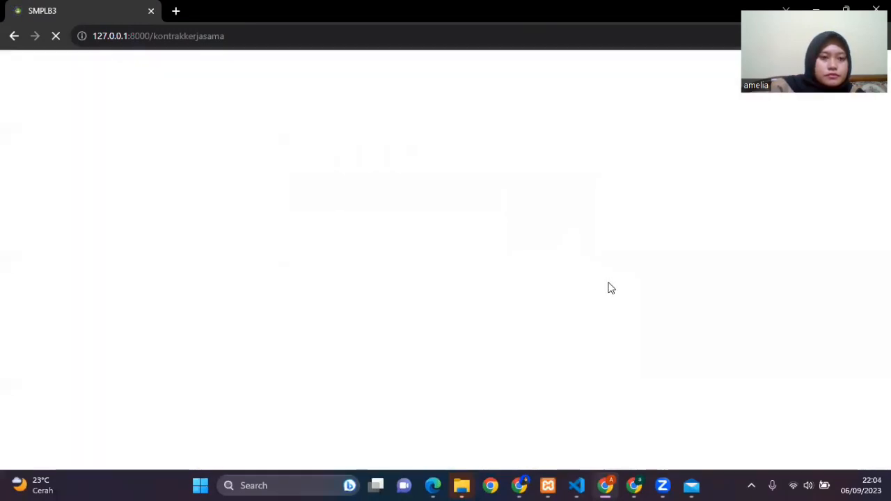
Step: Switch to the admin's browser window, reload Data Kerja Sama, and download Puskesmas Jebres's Surat Balasan PDF to the Documents download folder
left_click(518, 485)
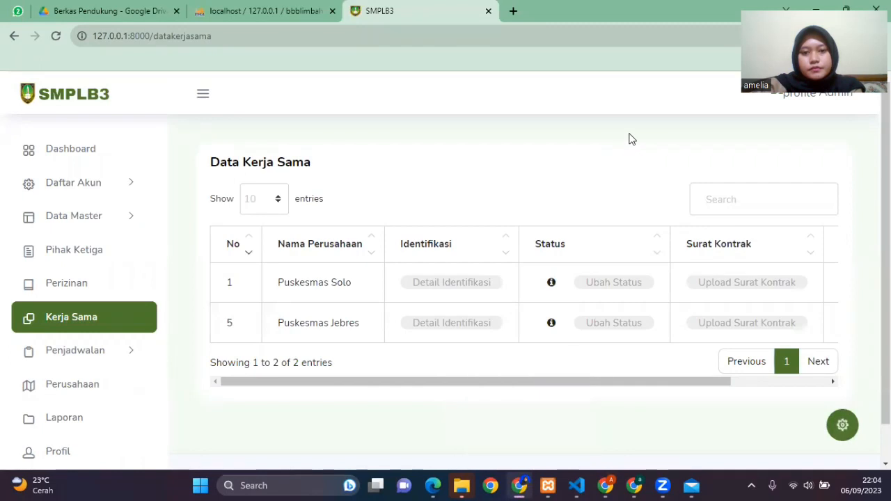
key("F5")
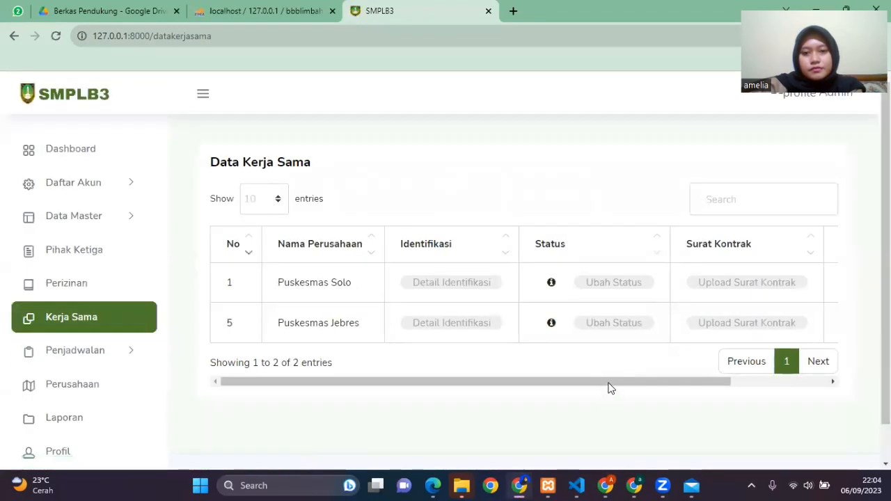
left_click_drag(607, 383, 730, 404)
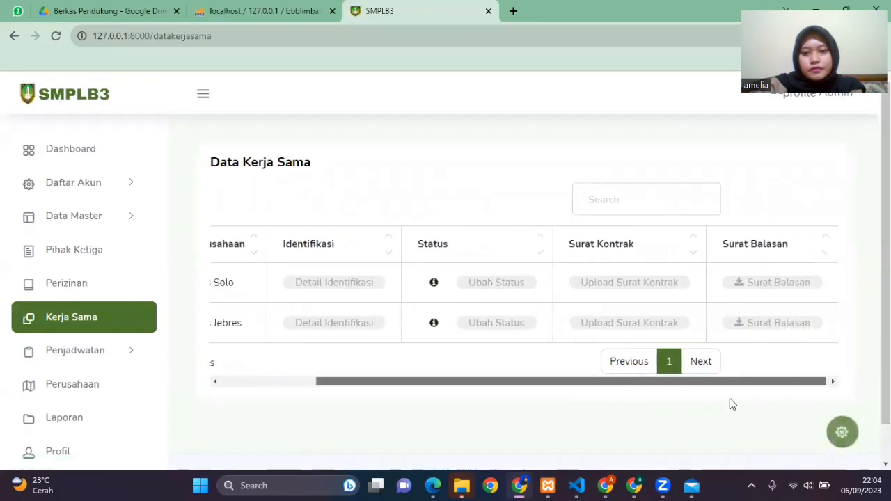
left_click(793, 330)
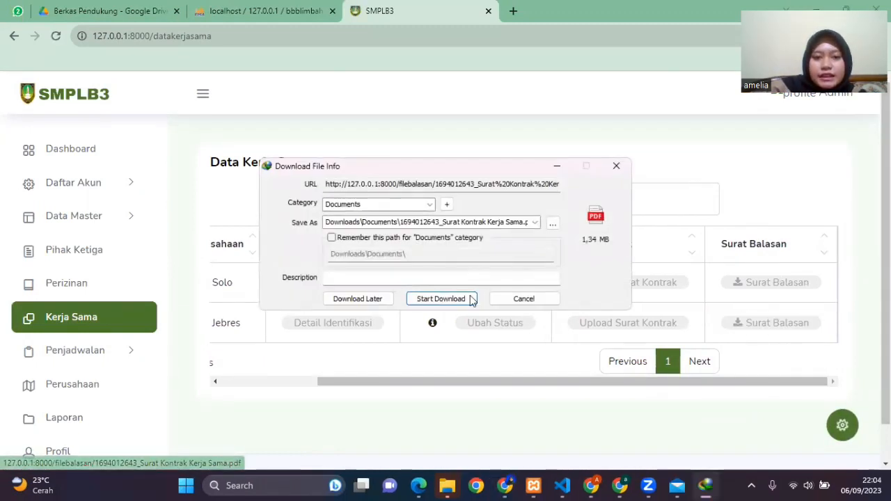
left_click(463, 300)
Step: Open the downloaded Surat Balasan PDF, skim through its pages, and minimize the viewer
left_click(352, 282)
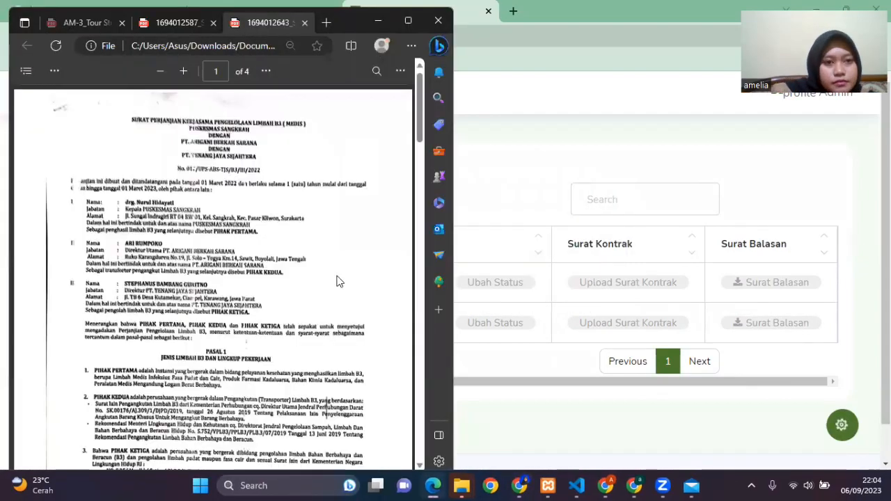
scroll(338, 282, "down", 10)
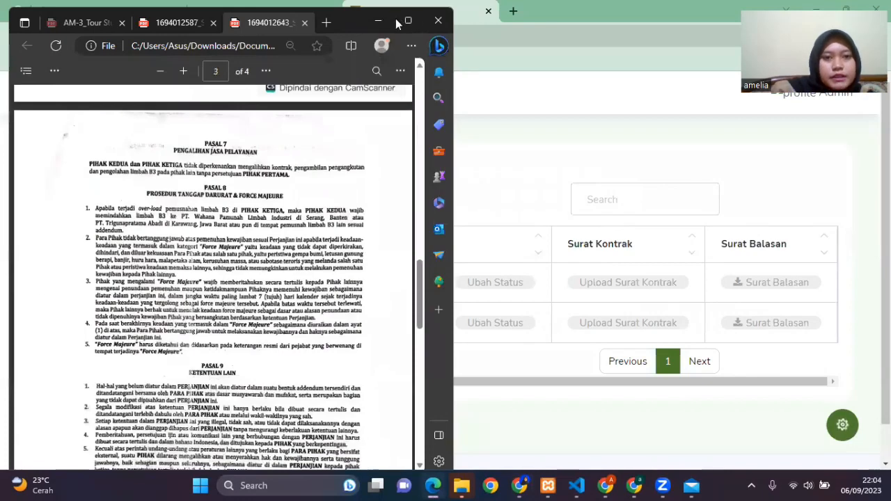
left_click(380, 20)
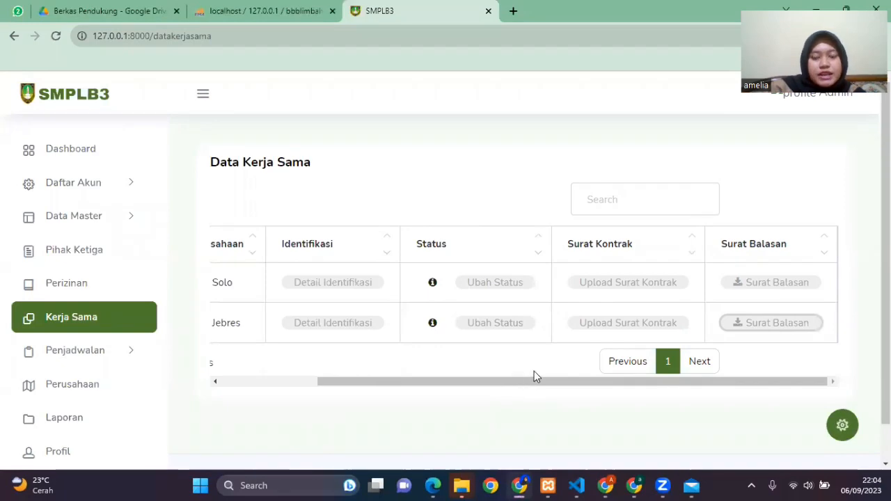
Step: Switch to the company's browser window and open the input page for generated waste from the dashboard's cooperation flow
left_click(608, 485)
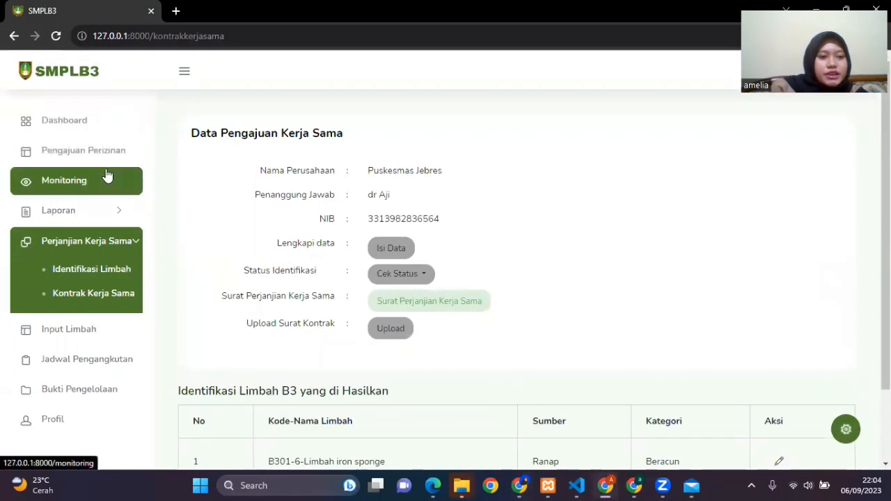
left_click(85, 124)
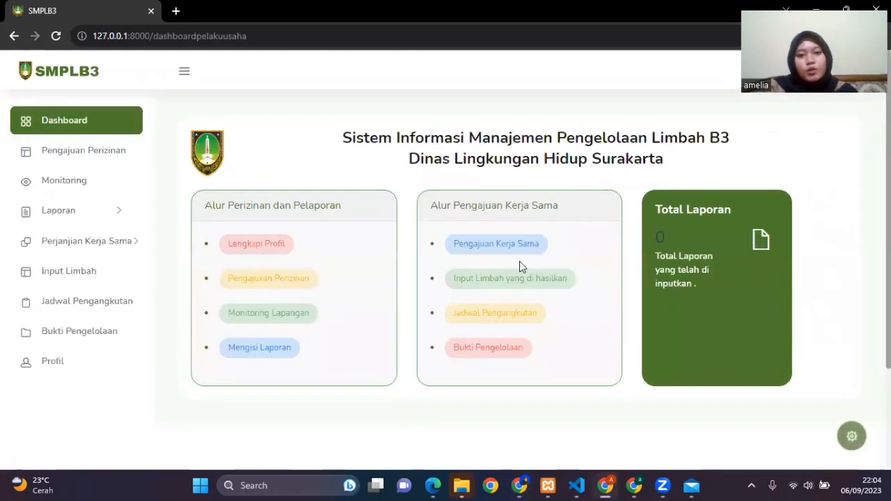
left_click(555, 286)
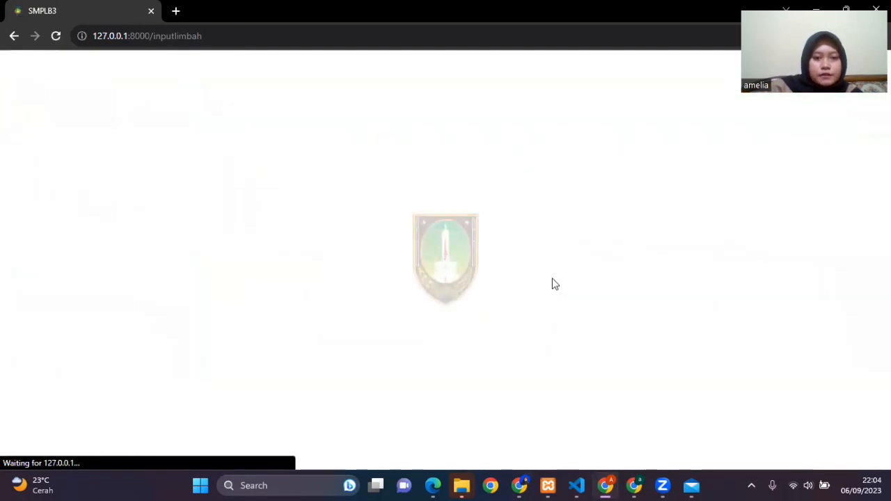
Step: Start a new waste entry with B301-6-Limbah iron sponge as the waste name and Ranap as the source
left_click(233, 171)
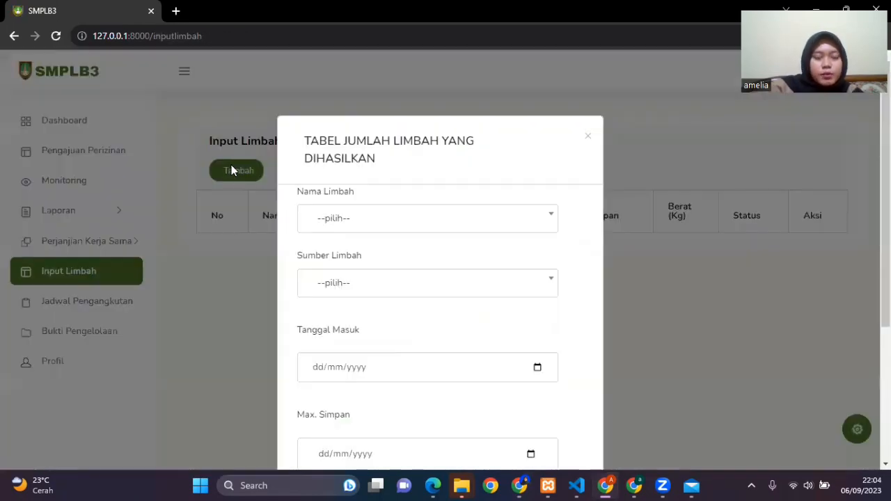
left_click(416, 220)
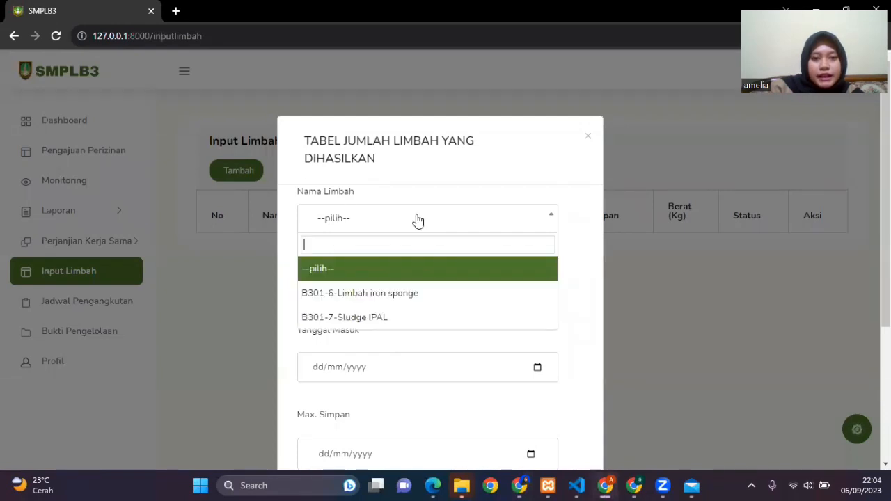
left_click(423, 307)
left_click(422, 291)
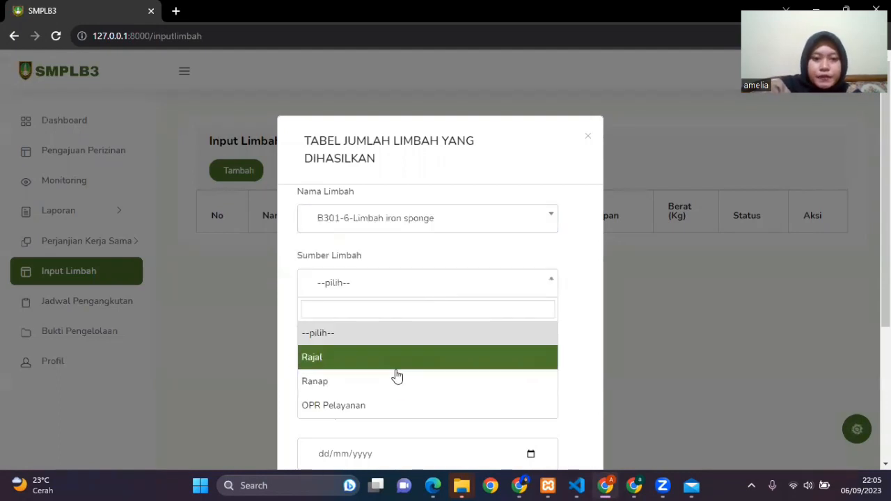
left_click(395, 382)
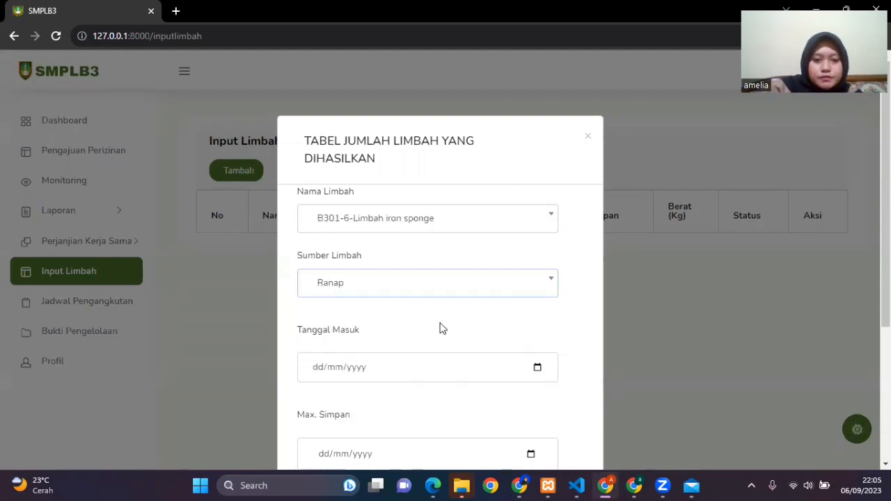
Step: Set the iron sponge waste entry's Tanggal Masuk to 06/09/2023
scroll(439, 326, "down", 1)
left_click(535, 302)
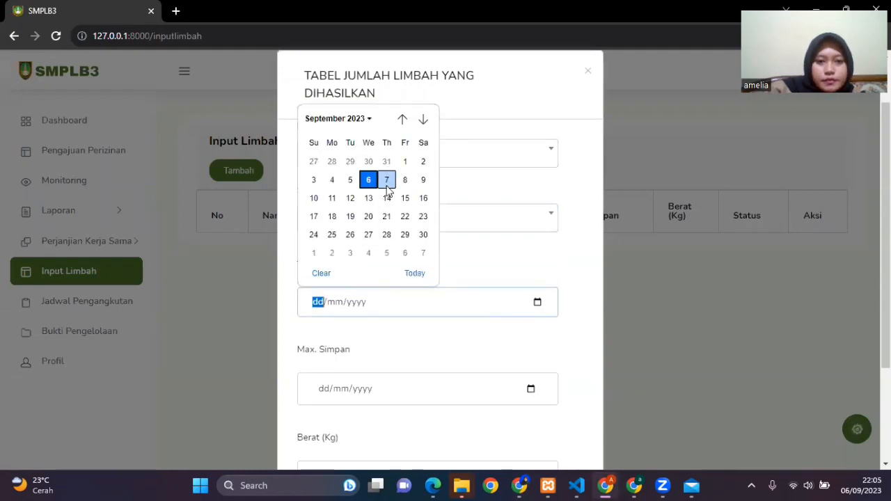
left_click(494, 268)
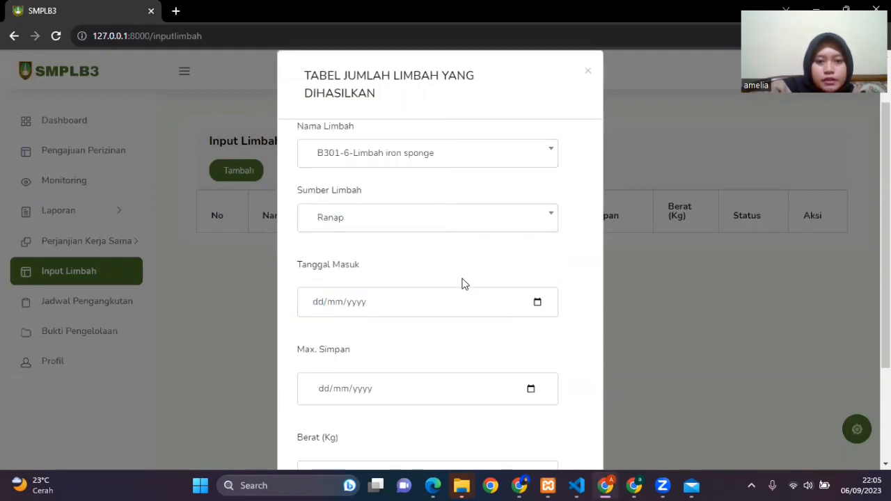
left_click(537, 304)
left_click(369, 180)
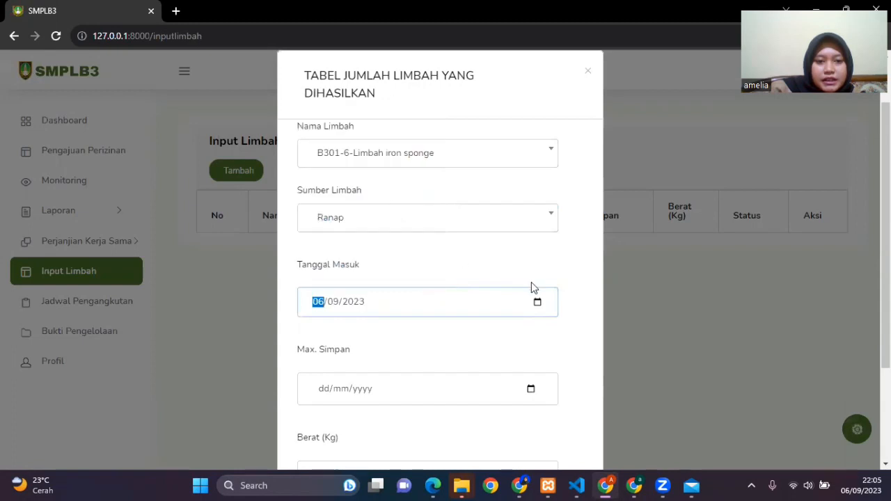
Step: Set the iron sponge waste entry's Max. Simpan date to 14/11/2023
scroll(532, 287, "down", 2)
left_click(531, 258)
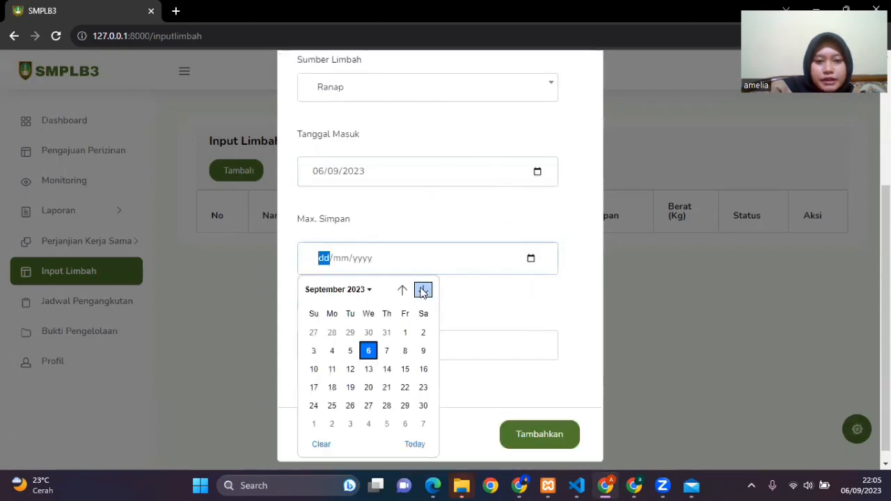
left_click(403, 290)
left_click(423, 289)
left_click(422, 290)
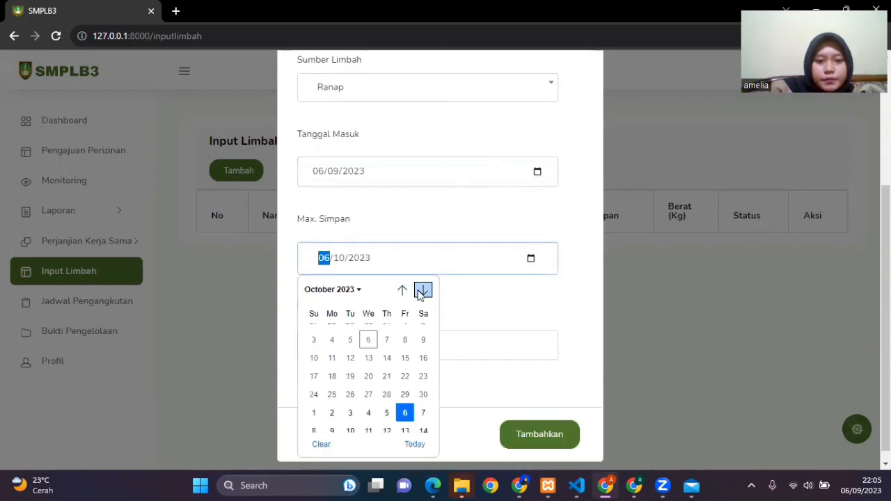
left_click(423, 289)
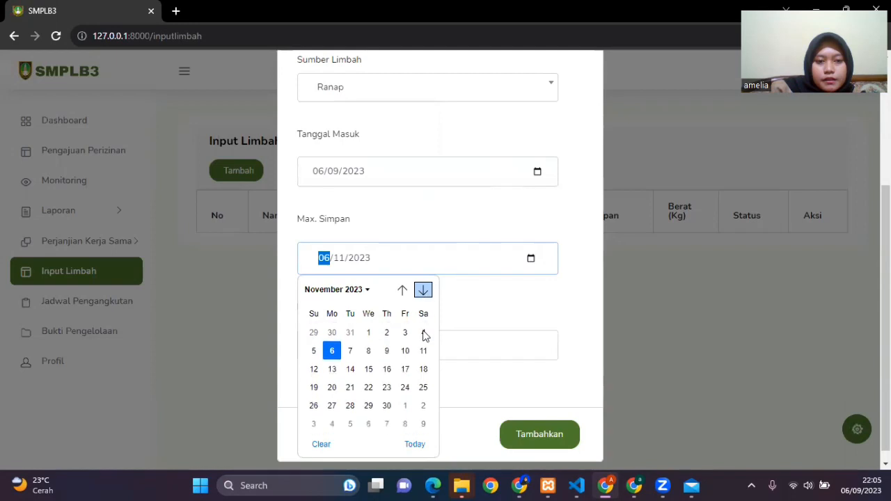
left_click(350, 369)
Step: Set the iron sponge waste's weight to 5 kg and add the entry to the waste table
left_click(388, 343)
left_click(389, 343)
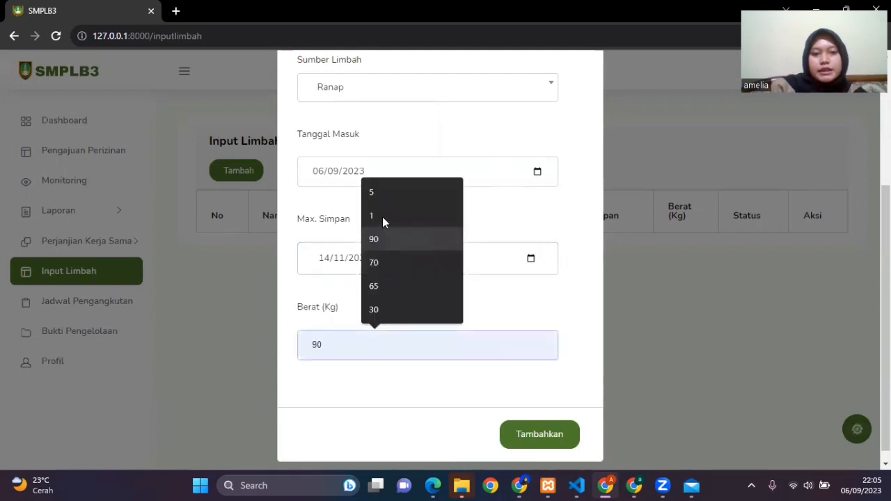
left_click(384, 200)
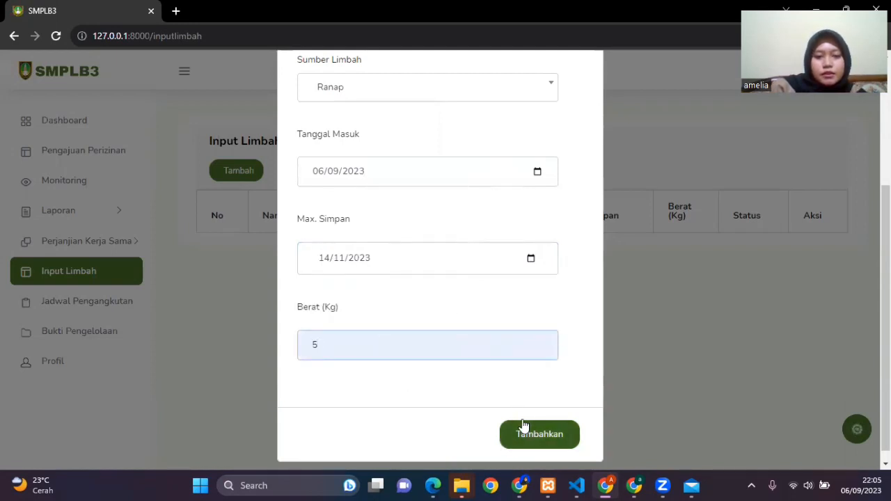
left_click(527, 433)
left_click(527, 432)
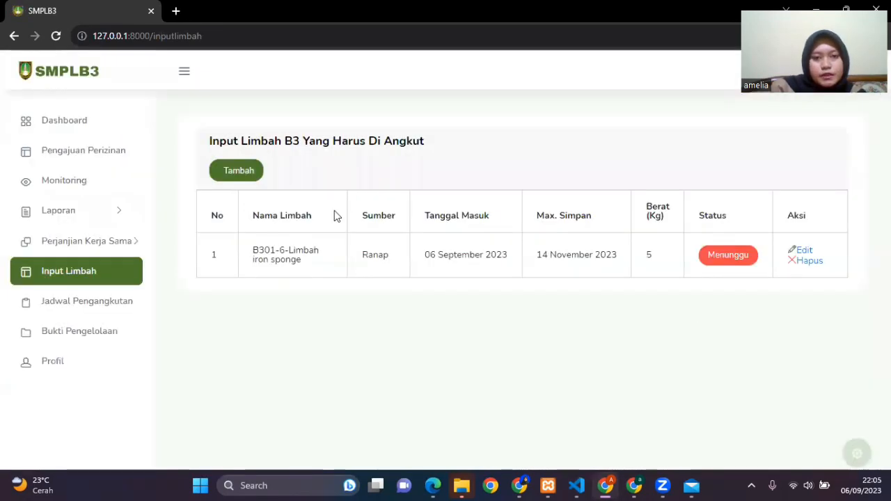
Step: Start a second waste entry with B301-7-Sludge IPAL as the waste name and Ranap as the source
left_click(241, 177)
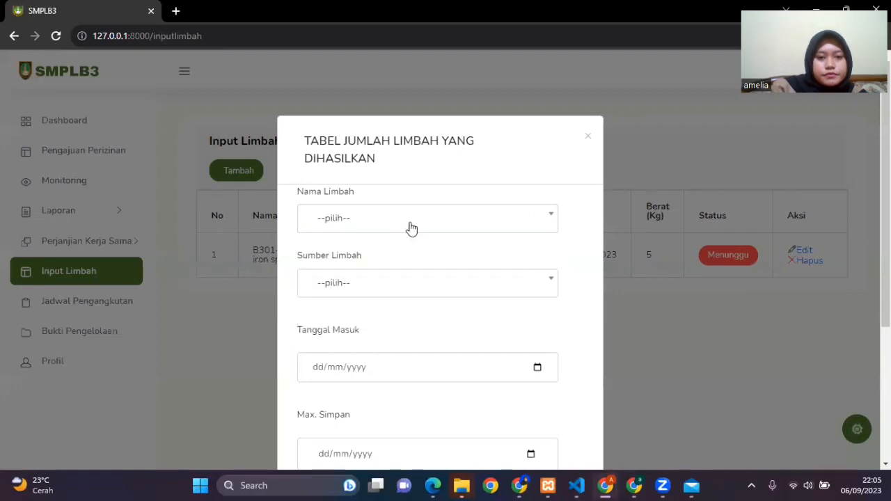
left_click(409, 229)
left_click(386, 316)
left_click(389, 283)
left_click(394, 376)
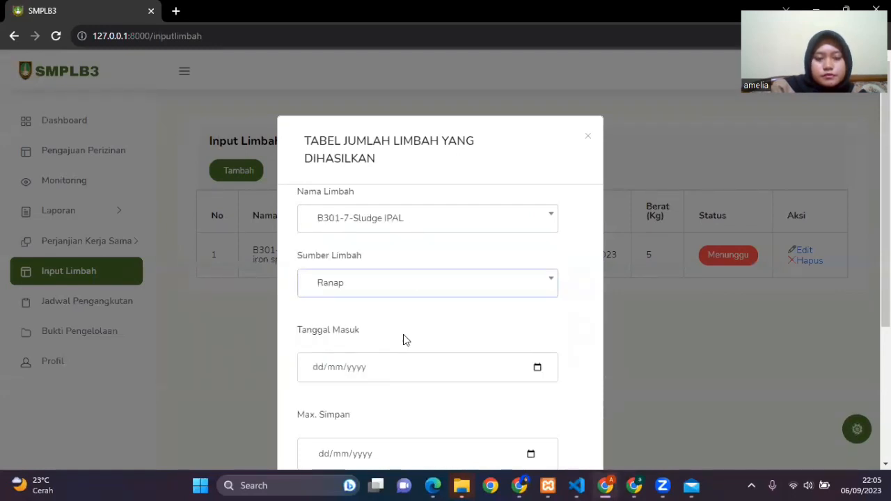
Step: Set the Sludge IPAL entry's Tanggal Masuk to 06/09/2023 and its Max. Simpan date to 20/12/2023
scroll(413, 379, "down", 3)
left_click(538, 173)
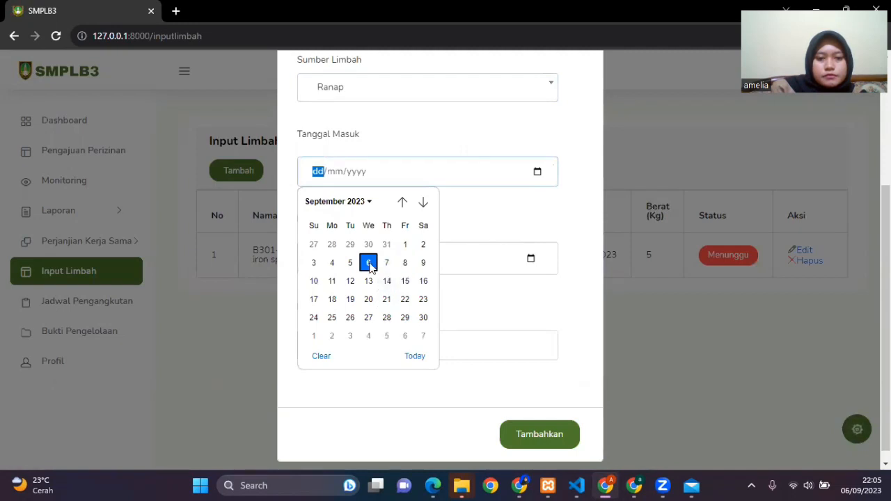
left_click(368, 263)
left_click(528, 261)
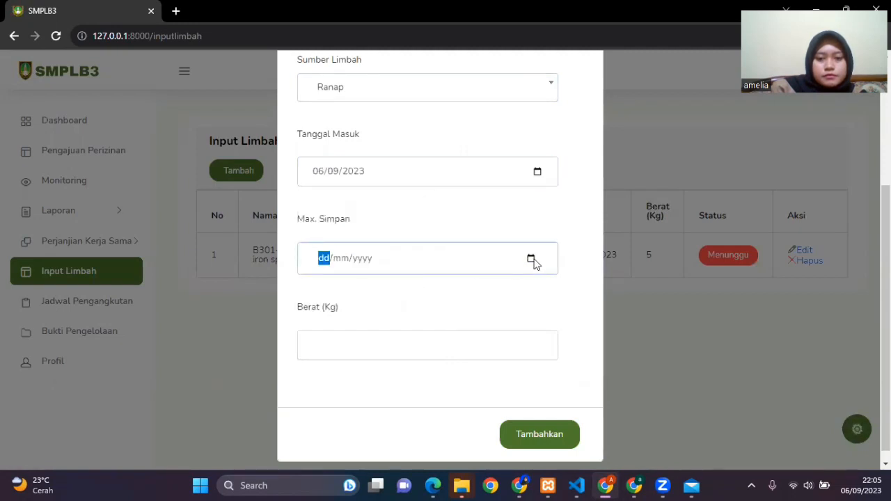
left_click(532, 260)
left_click(424, 289)
left_click(423, 289)
left_click(423, 290)
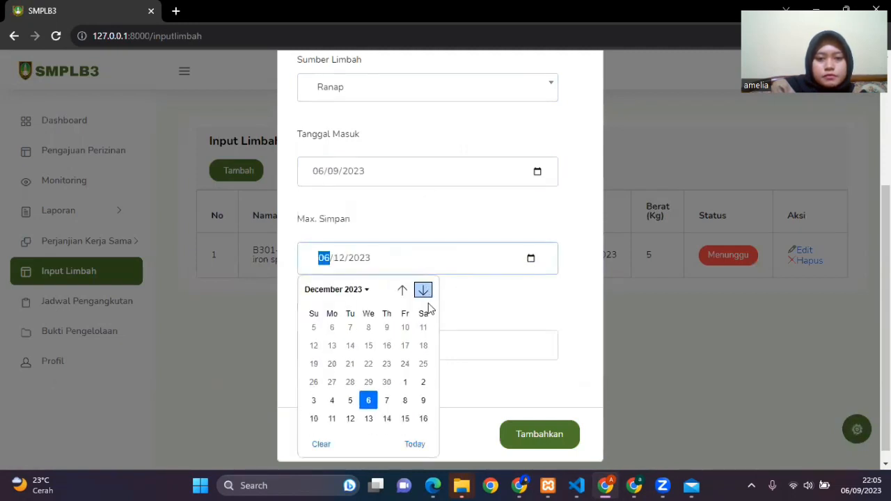
left_click(376, 385)
Step: Set the Sludge IPAL waste's weight to 1 kg and add the entry to the waste table
left_click(404, 343)
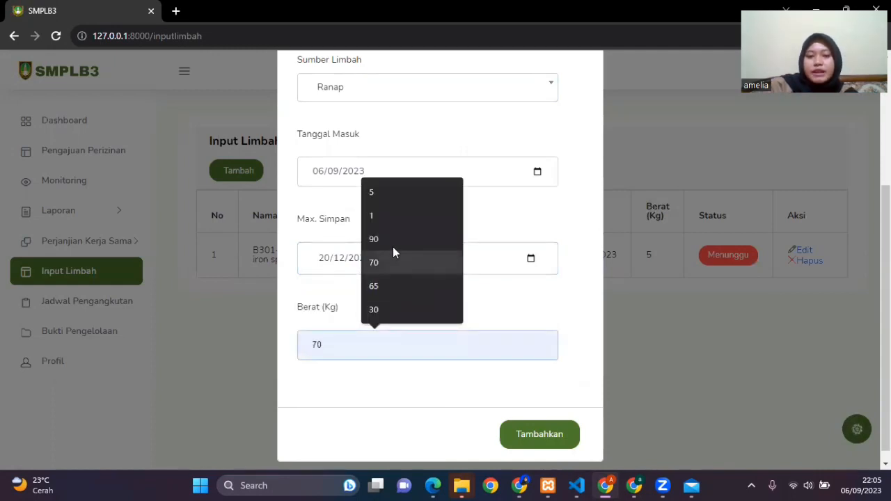
left_click(388, 213)
left_click(525, 445)
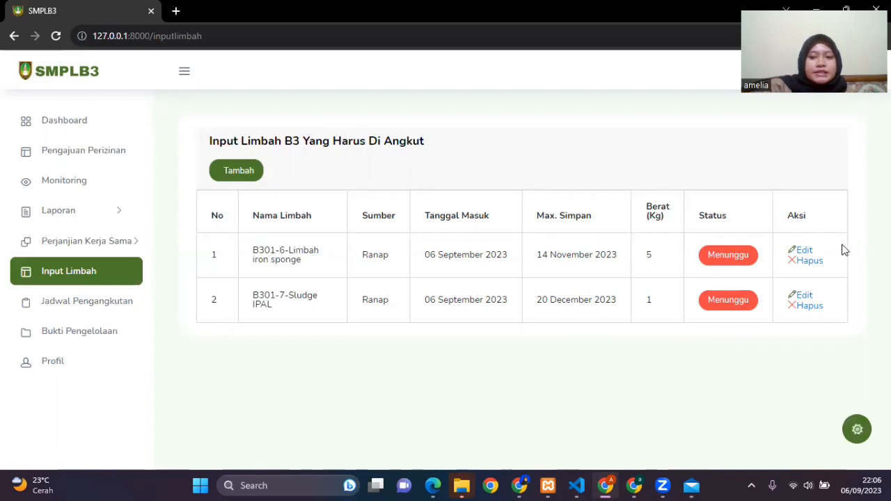
Step: Change the iron sponge waste entry's weight to 4 kg and save it, and delete that entry from the waste table
left_click(802, 252)
scroll(477, 293, "down", 2)
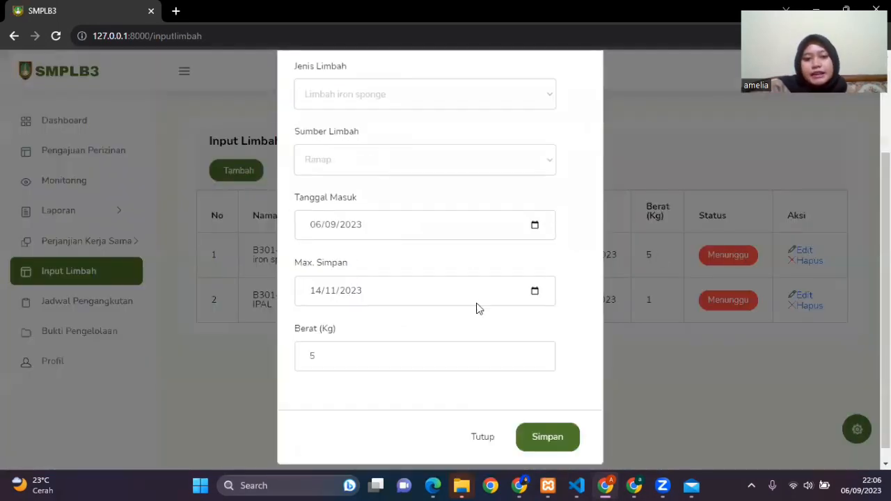
left_click(488, 357)
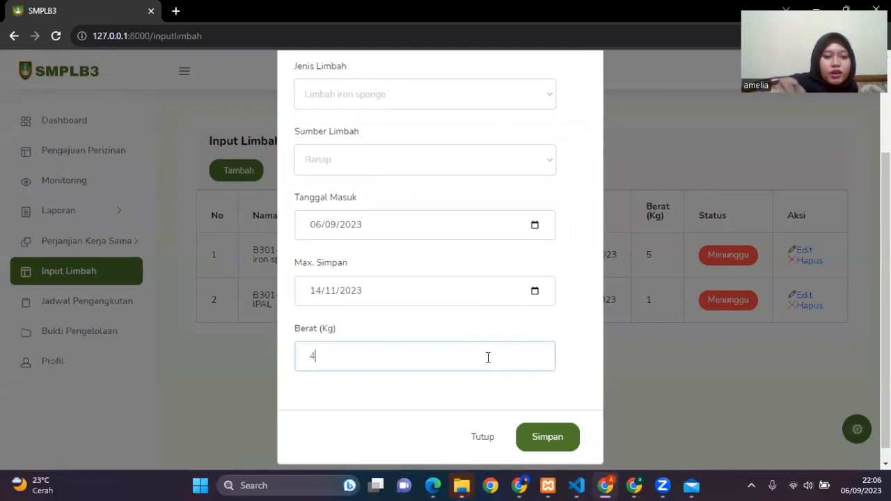
type("4")
left_click(555, 436)
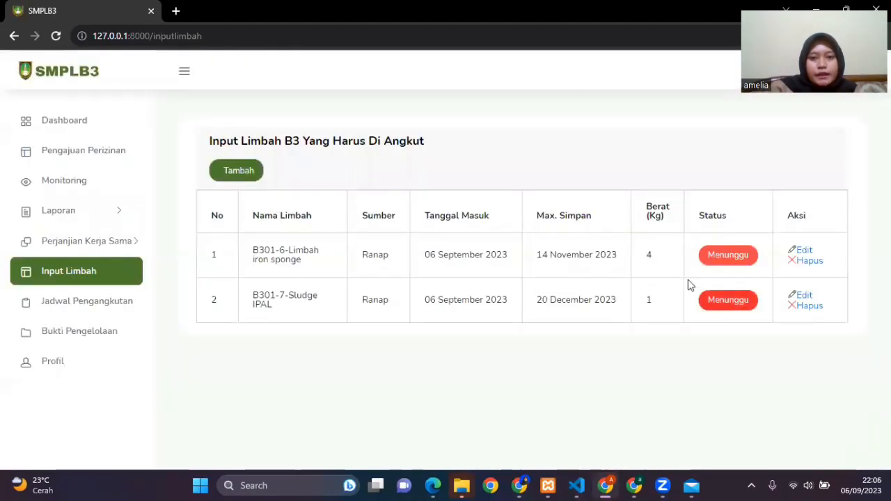
left_click(810, 262)
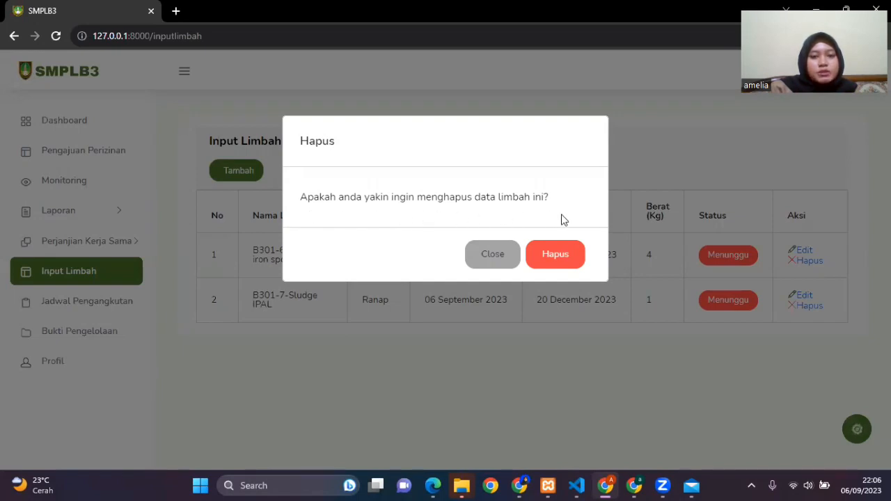
left_click(557, 255)
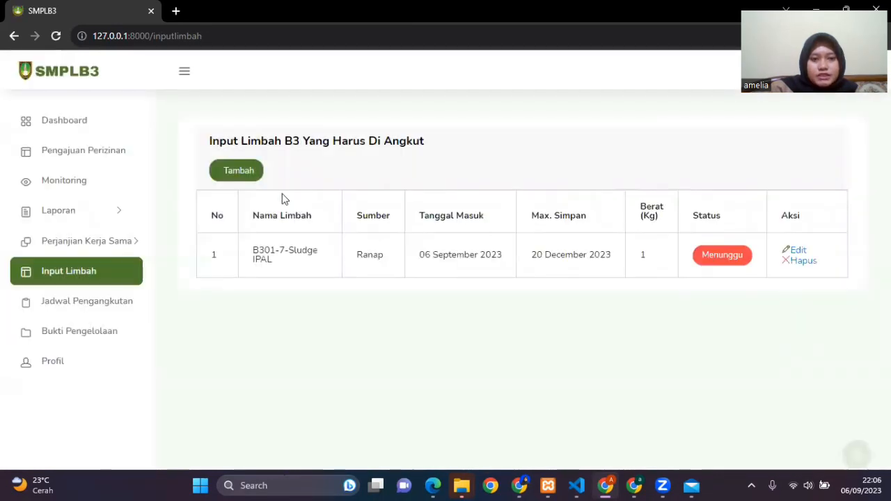
Step: Start a new waste entry with B301-6-Limbah iron sponge as the waste name and Rajal as the source
left_click(242, 174)
left_click(368, 218)
left_click(395, 296)
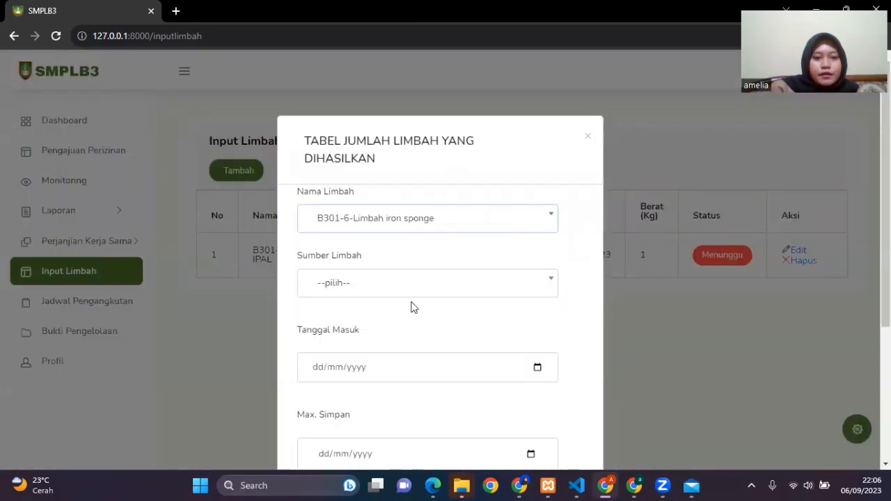
left_click(418, 288)
left_click(392, 357)
Step: Set the new iron sponge entry's Tanggal Masuk to 06/09/2023 and its Max. Simpan date to 16/11/2023
scroll(488, 278, "down", 2)
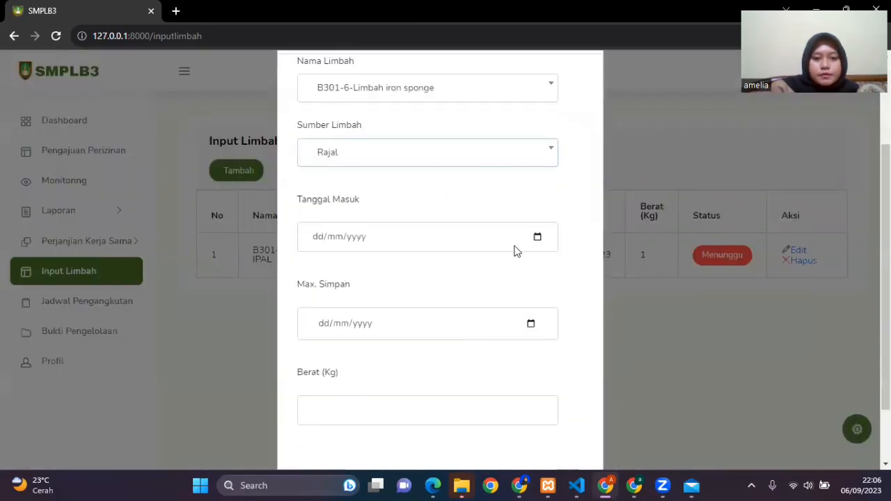
left_click(538, 237)
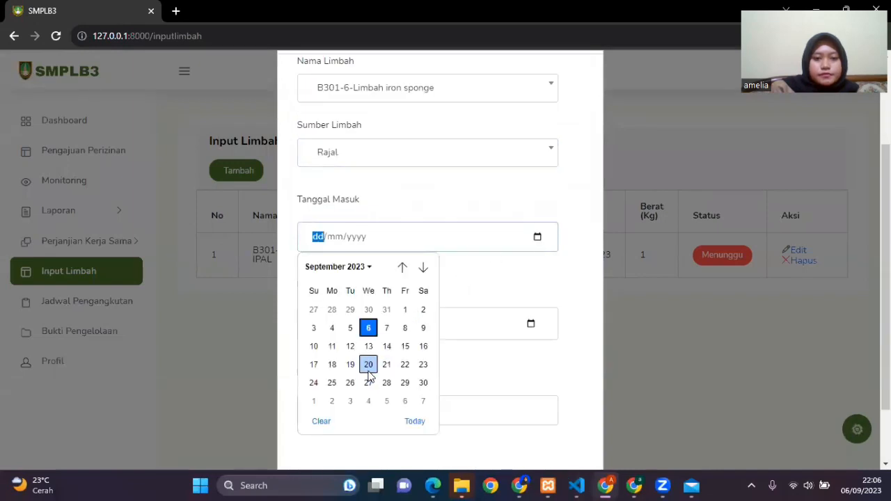
left_click(369, 328)
left_click(530, 323)
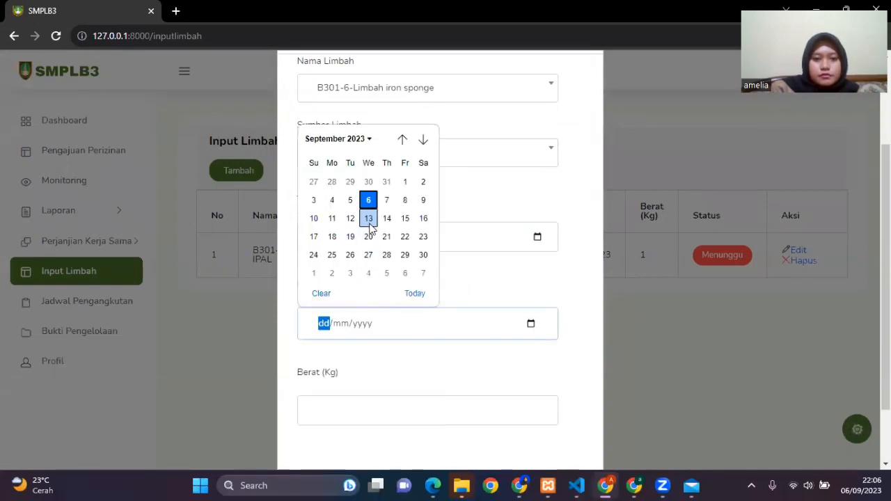
left_click(423, 139)
left_click(424, 139)
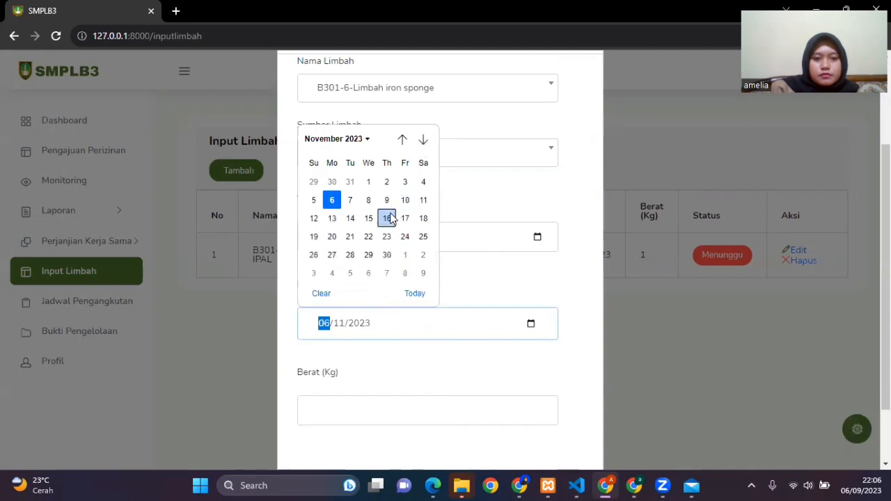
left_click(388, 216)
Step: Set the new iron sponge entry's weight to 4 kg and add it to the waste table
left_click(354, 404)
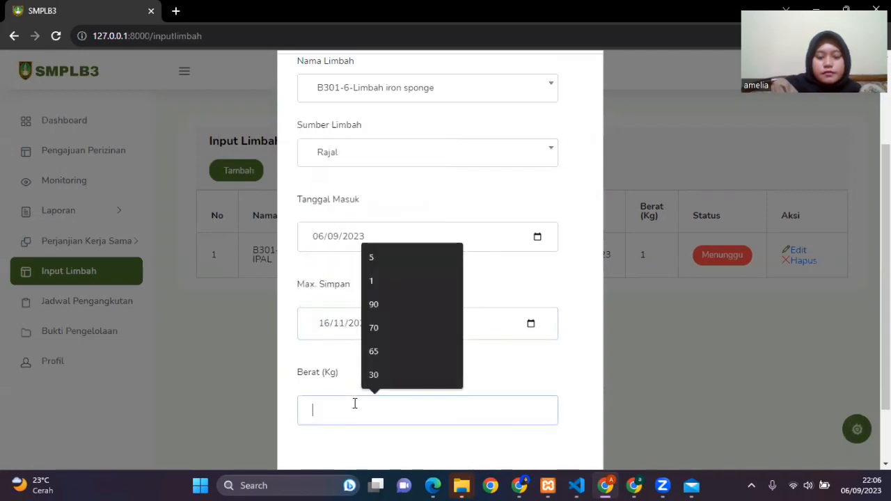
type("4")
scroll(477, 397, "down", 2)
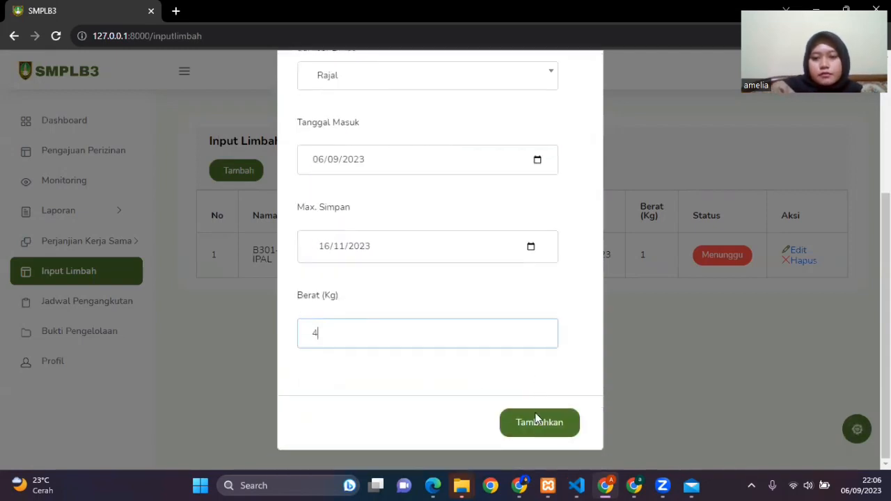
left_click(535, 426)
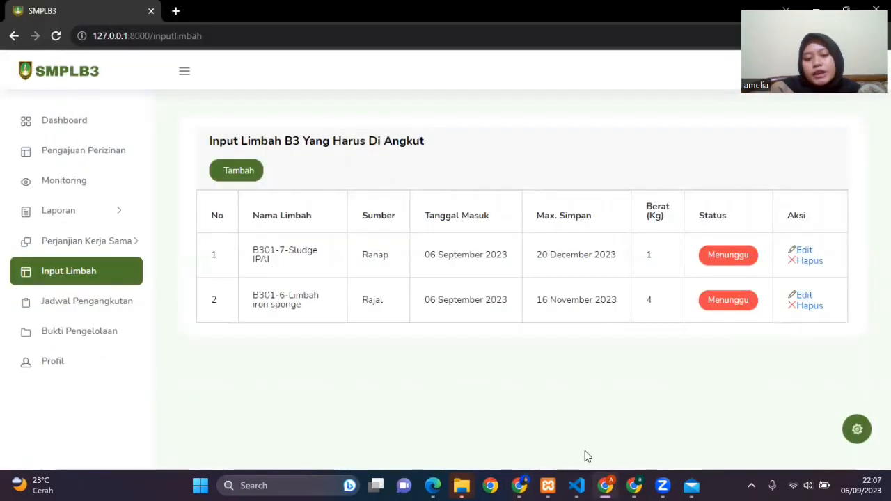
Step: Switch to the admin's browser window, refresh the data, and review Puskesmas Jebres's waste awaiting transport in the scheduling company data
left_click(520, 486)
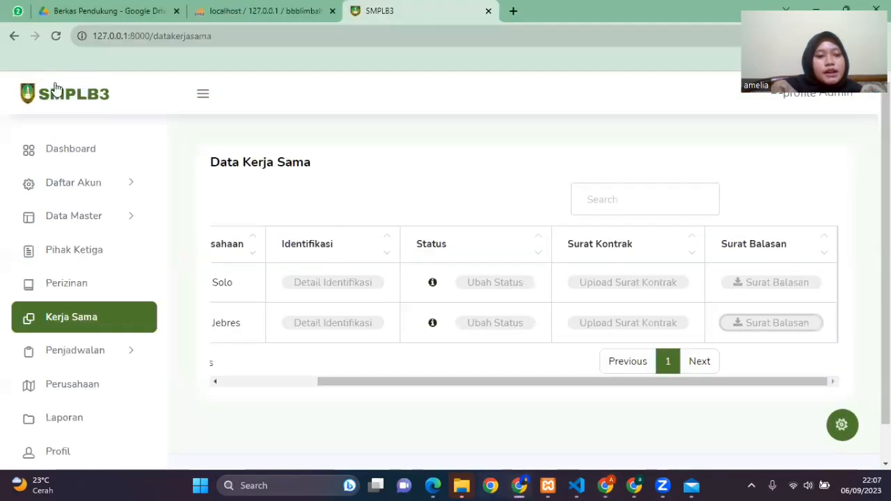
left_click(55, 36)
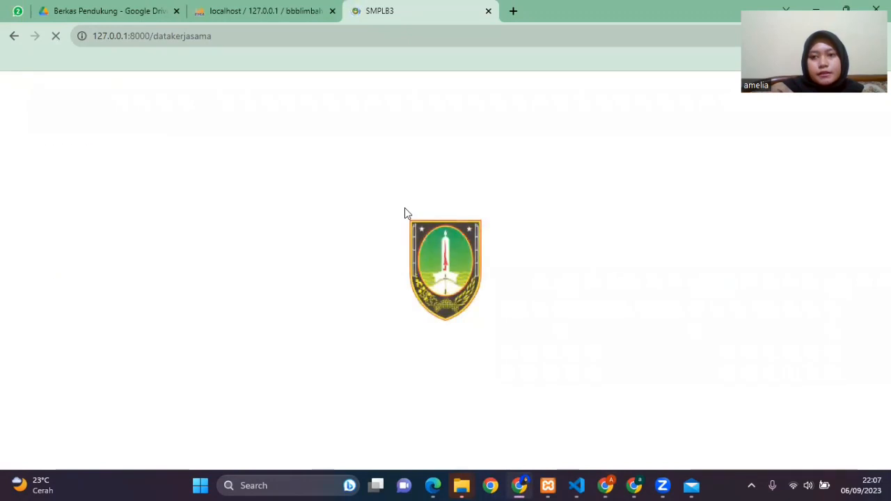
left_click(97, 350)
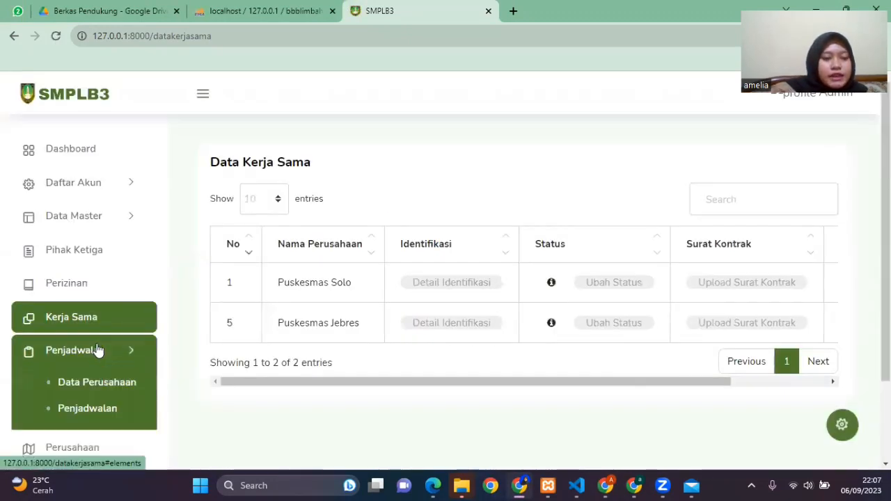
left_click(120, 392)
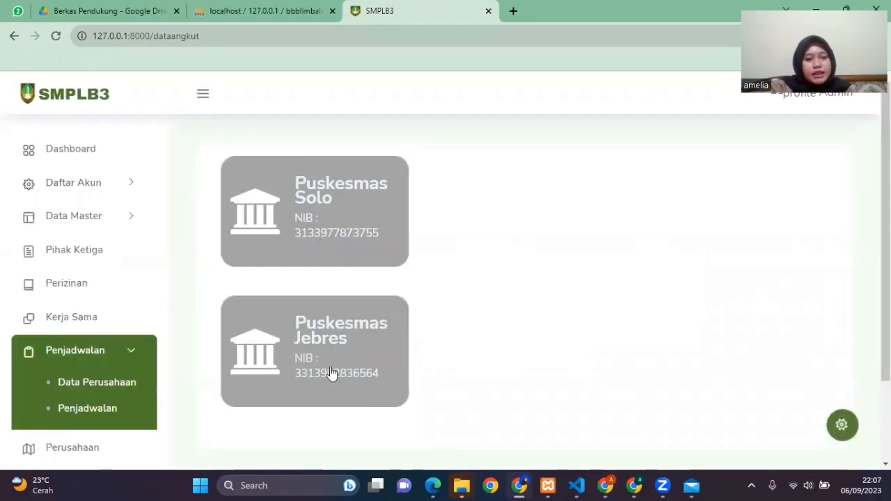
left_click(346, 341)
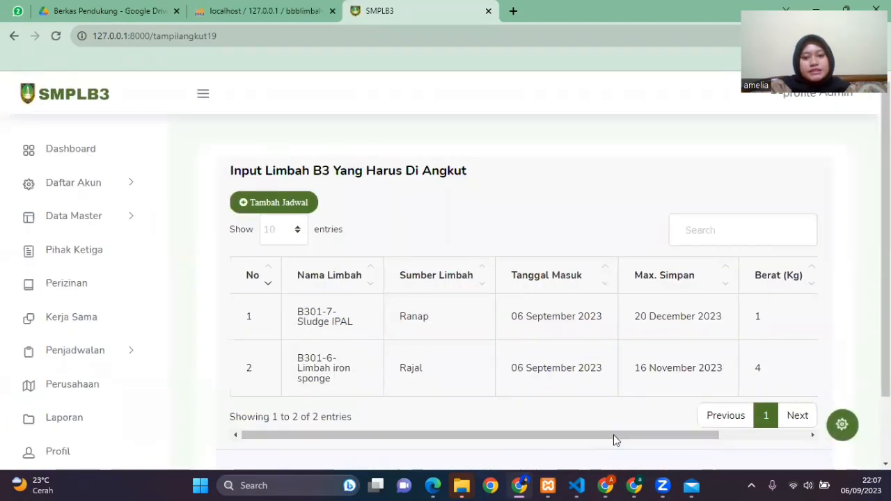
left_click_drag(613, 434, 748, 440)
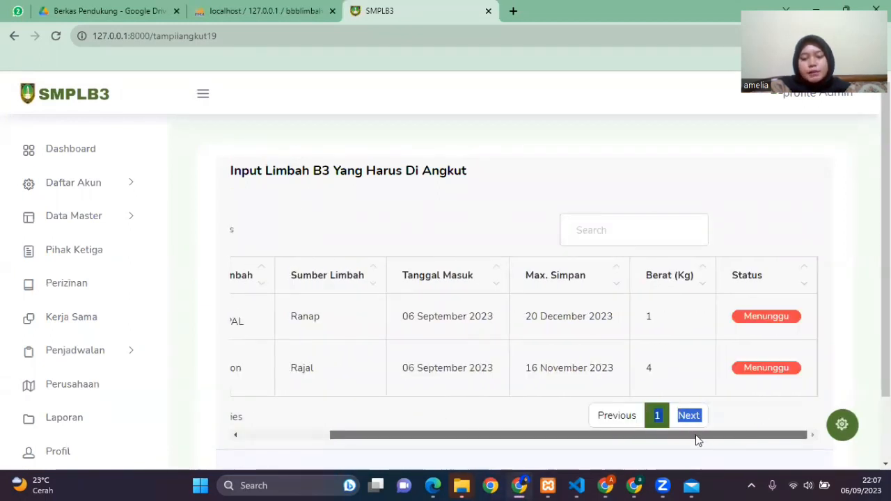
left_click_drag(697, 437, 656, 427)
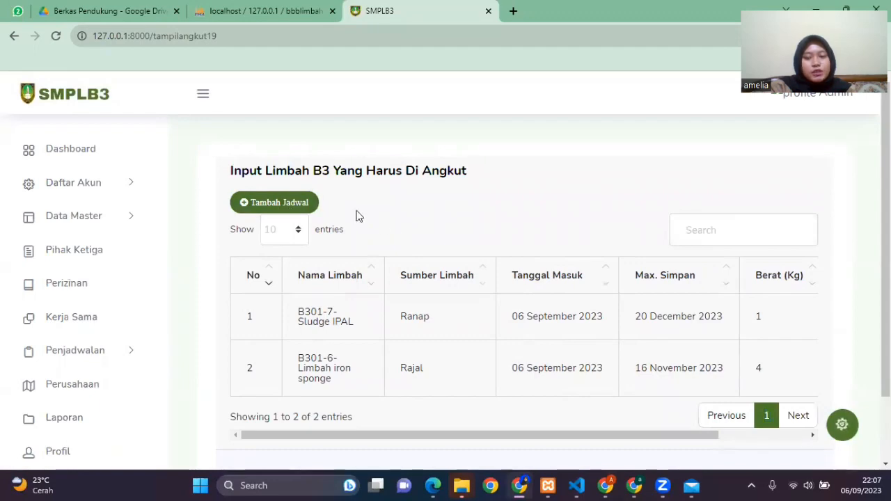
scroll(390, 223, "down", 1)
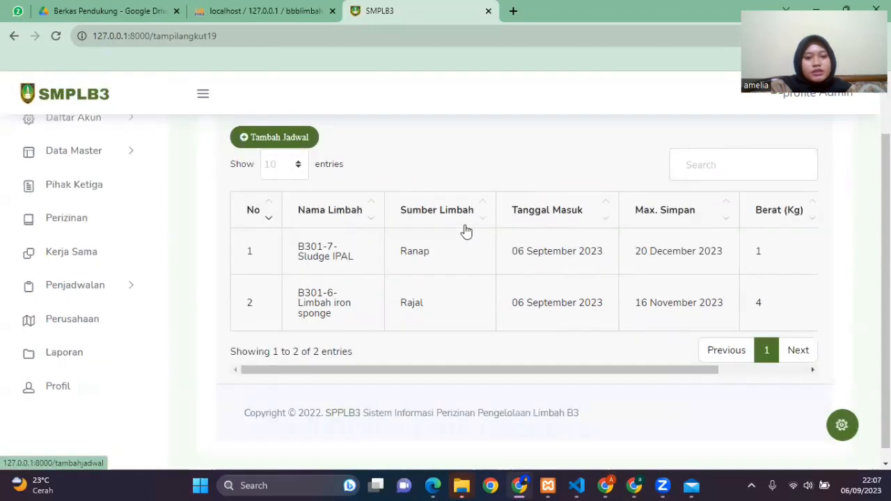
scroll(473, 247, "up", 1)
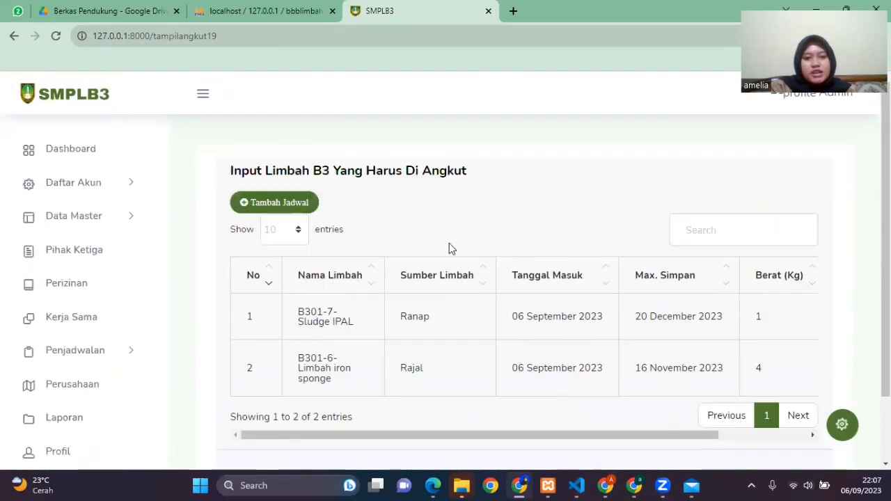
Step: Start a new transport schedule for Puskesmas Jebres with 27/09/2023 as the Tanggal Angkut
left_click(300, 214)
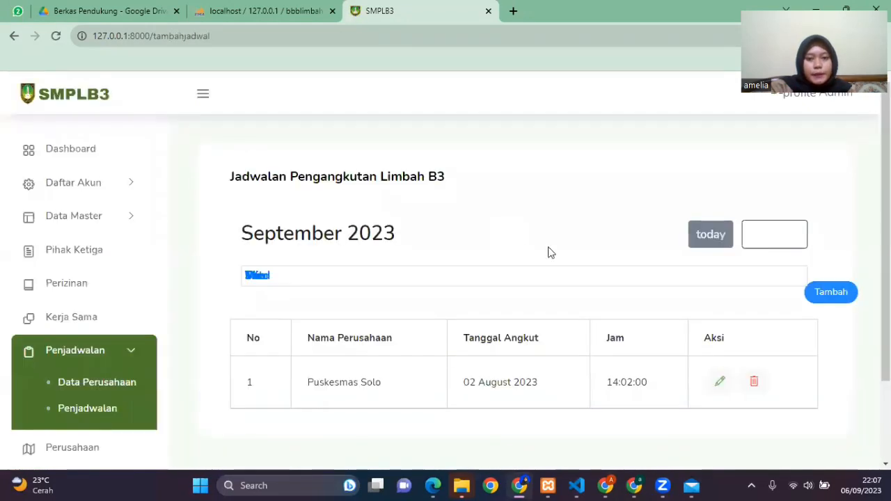
left_click(832, 293)
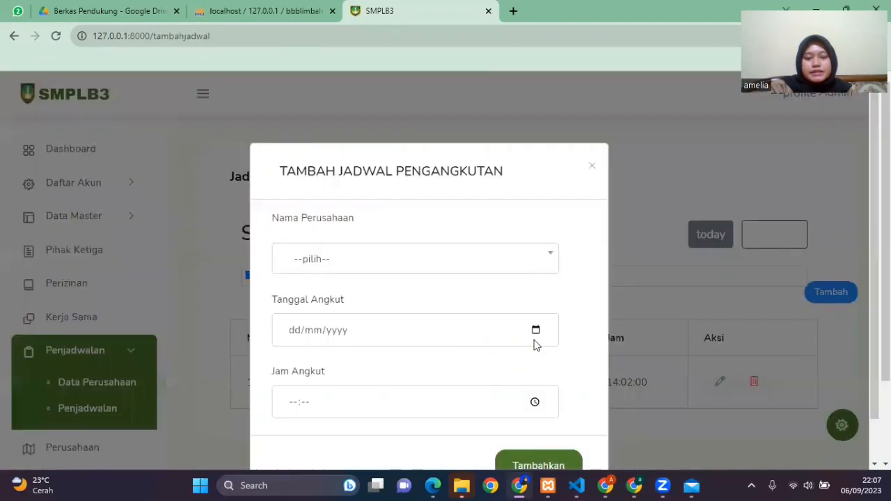
left_click(431, 262)
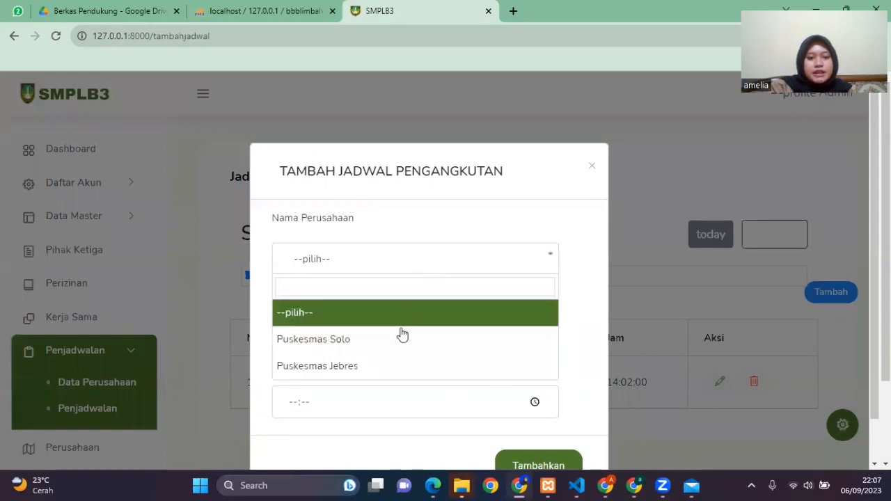
left_click(380, 367)
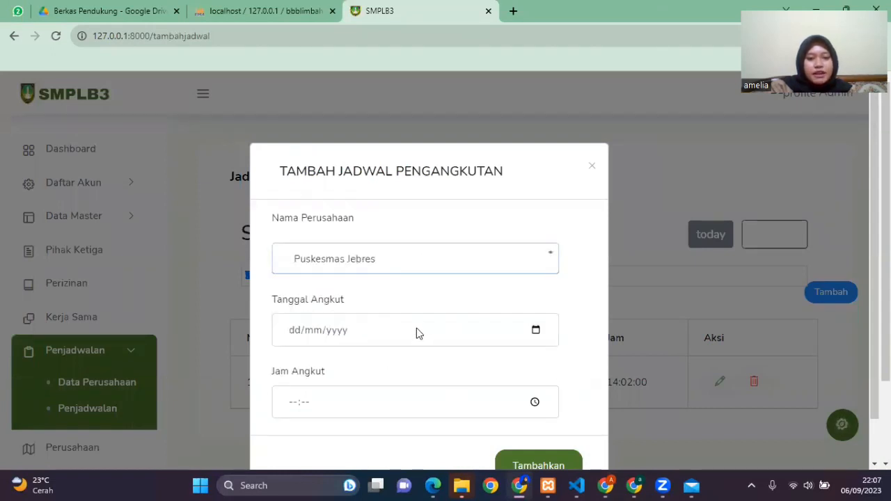
left_click(536, 284)
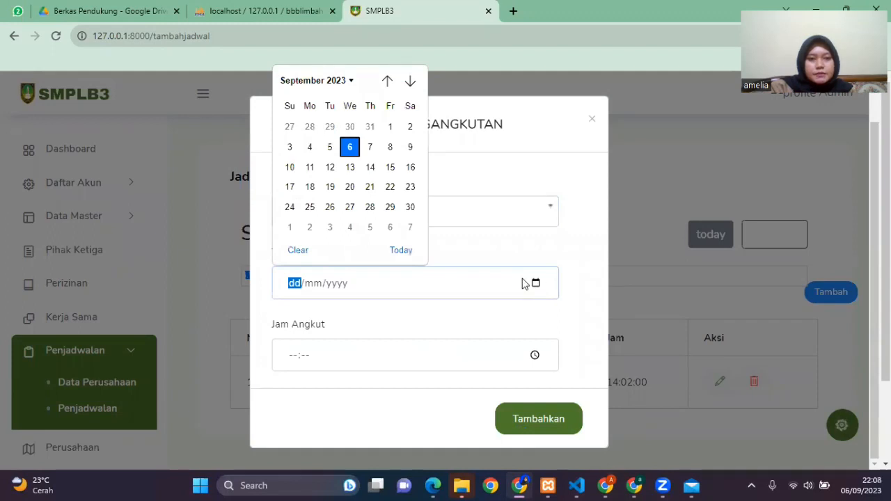
left_click(349, 207)
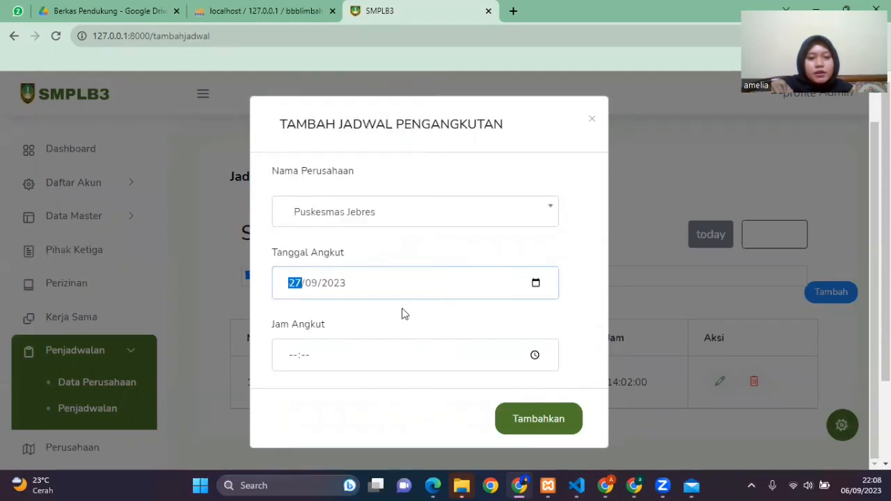
Step: Set the Puskesmas Jebres schedule's Jam Angkut to 08:00 and add it to the transport schedule
left_click(534, 355)
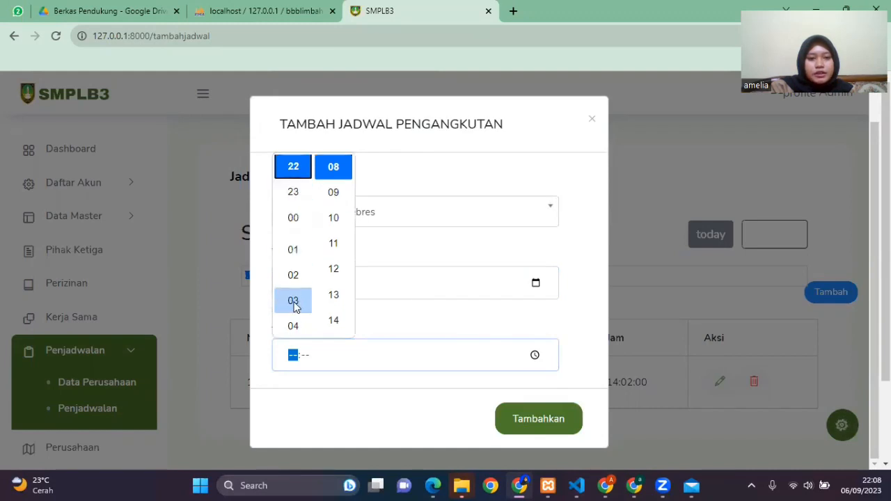
scroll(295, 303, "up", 3)
scroll(296, 298, "up", 4)
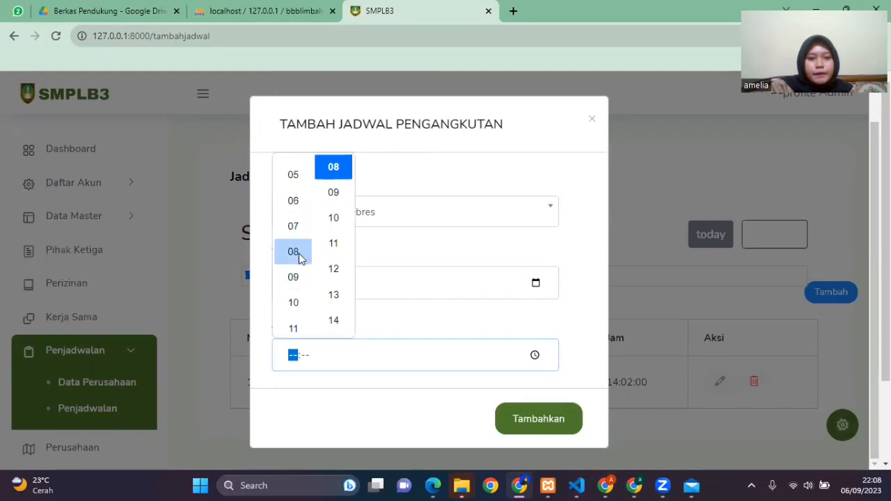
left_click(294, 253)
scroll(334, 241, "up", 4)
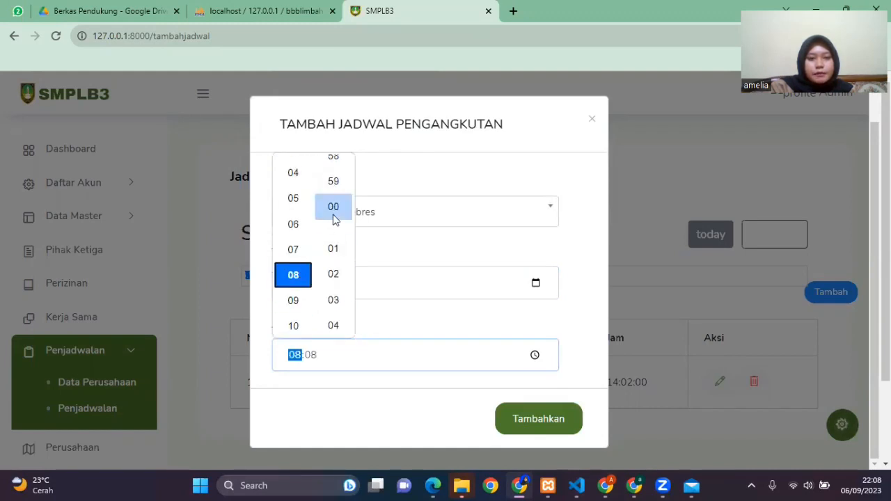
left_click(334, 209)
left_click(527, 420)
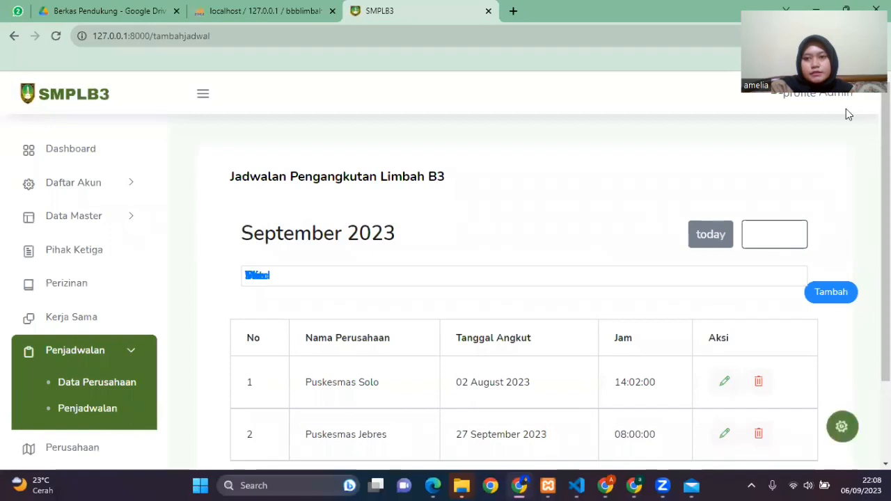
Step: Restore and maximize the browser window to redraw the schedule calendar, and examine the September 2023 transport dates
left_click(846, 10)
left_click(400, 12)
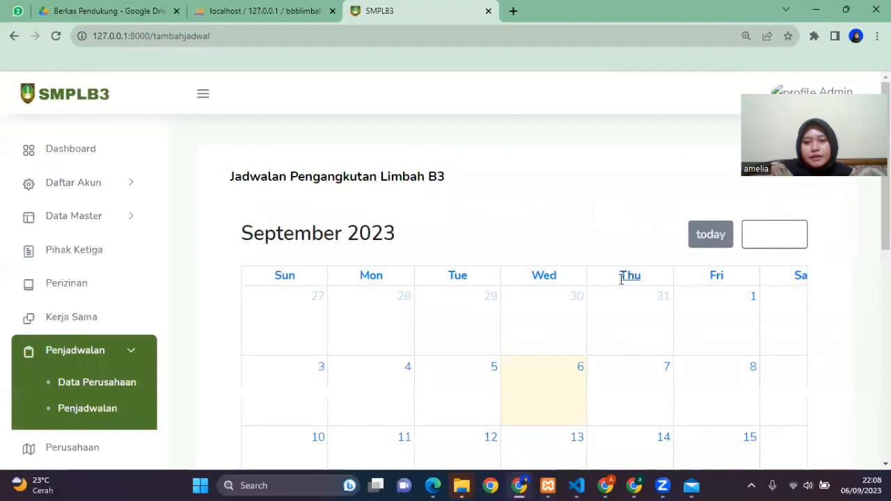
scroll(633, 306, "down", 5)
scroll(601, 302, "up", 4)
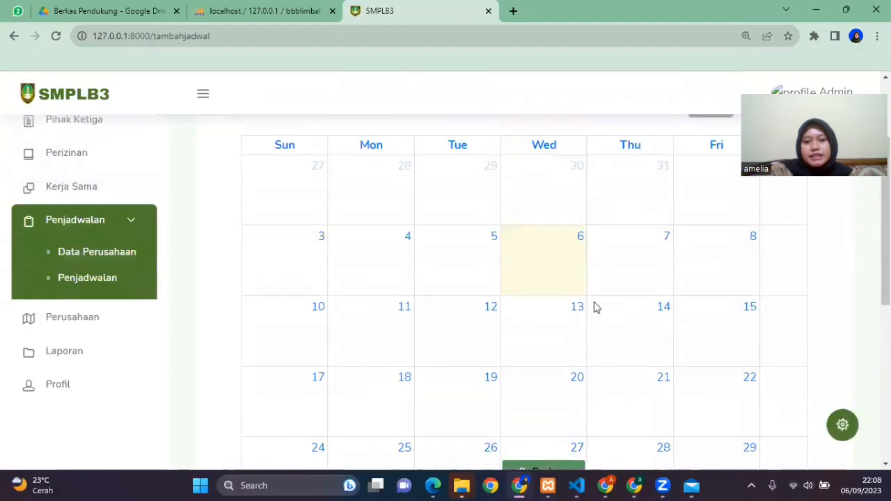
scroll(523, 268, "up", 2)
scroll(632, 229, "down", 5)
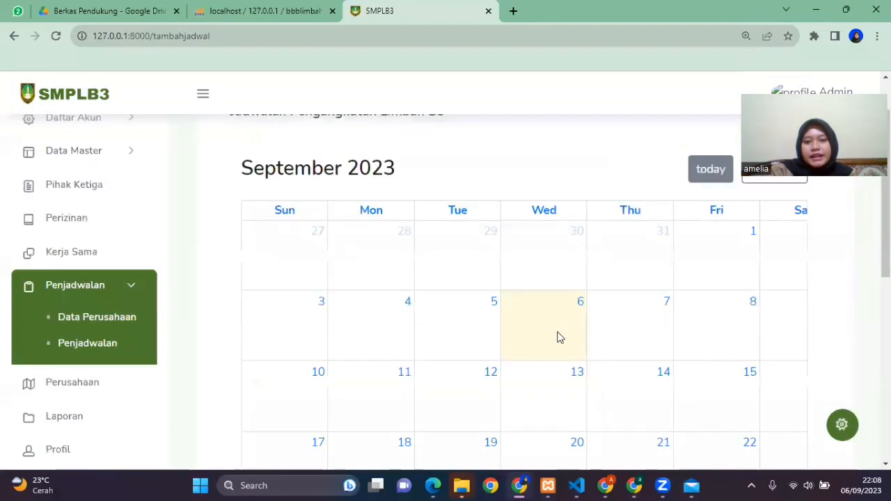
Step: Check the new Puskesmas Jebres schedule in the admin's transport list and in the company window's Jadwal Pengangkutan page
scroll(585, 327, "down", 2)
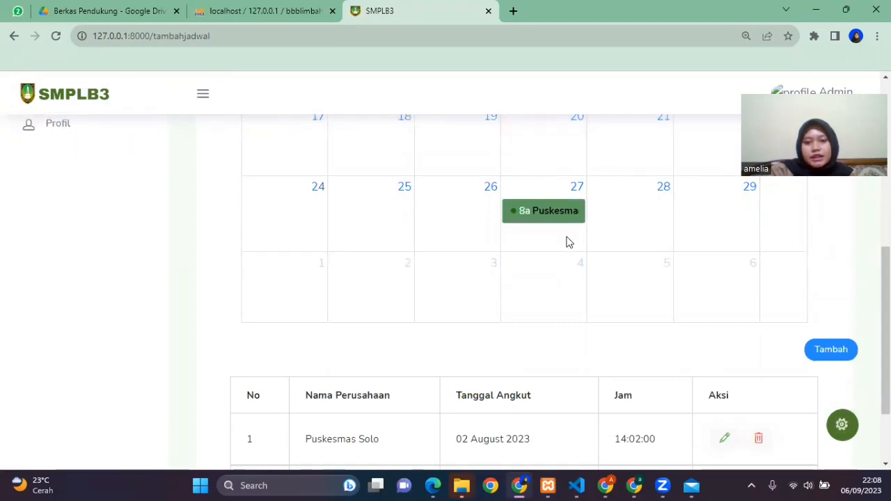
scroll(595, 234, "down", 2)
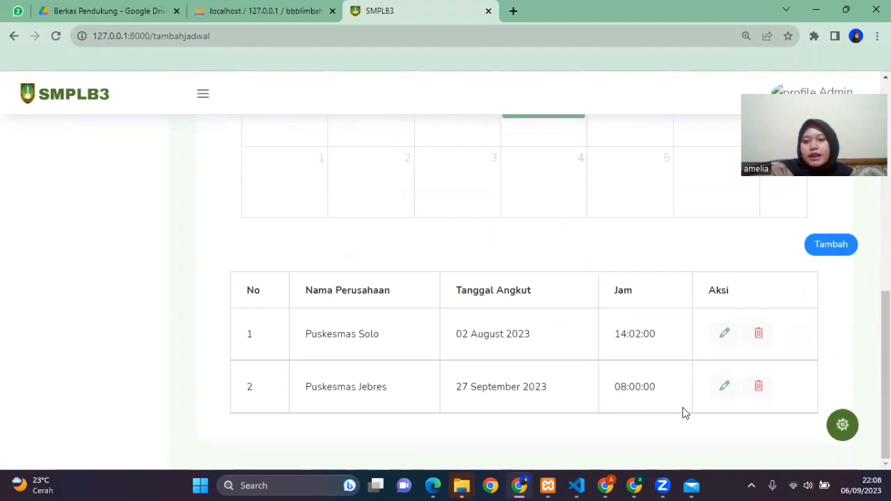
key("alt+Tab")
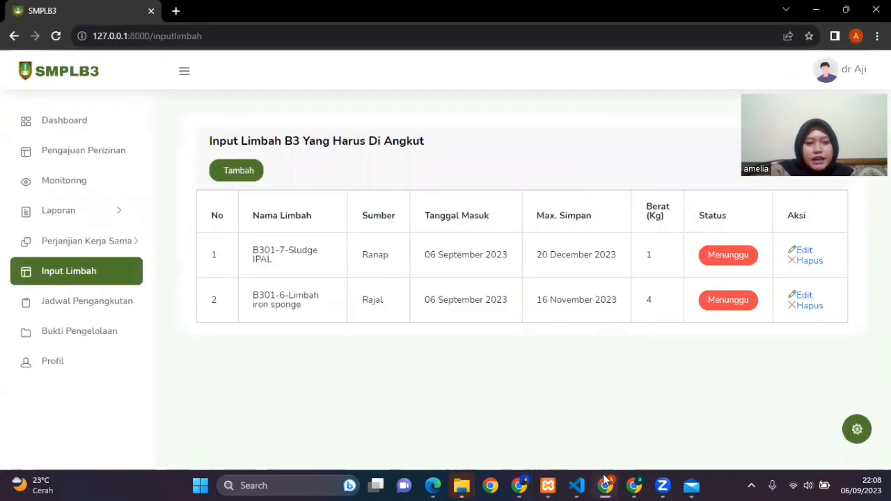
left_click(56, 38)
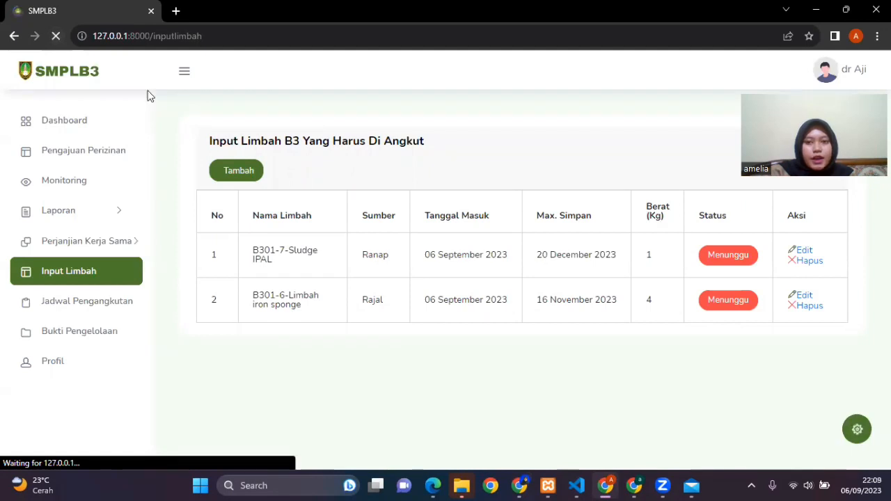
left_click(120, 302)
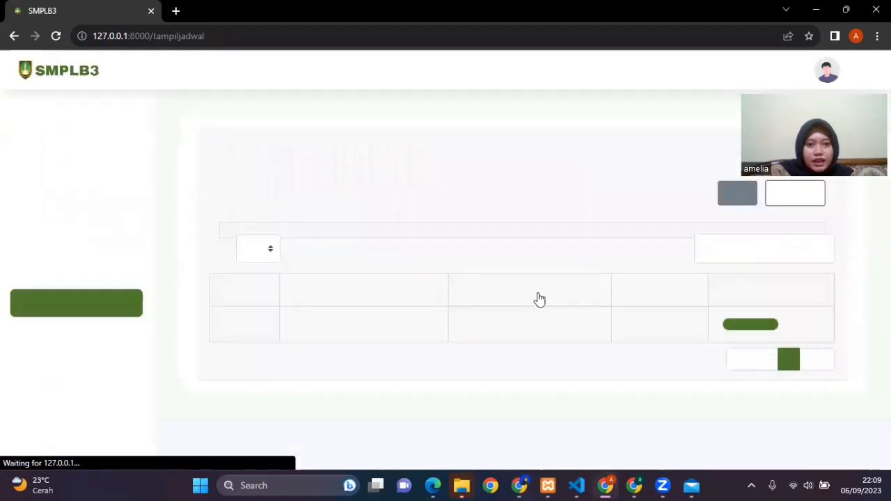
left_click(842, 10)
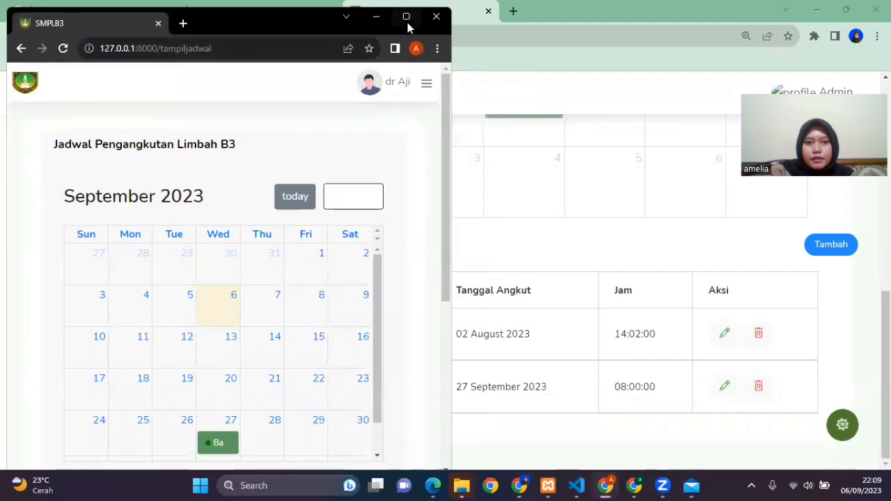
left_click(407, 17)
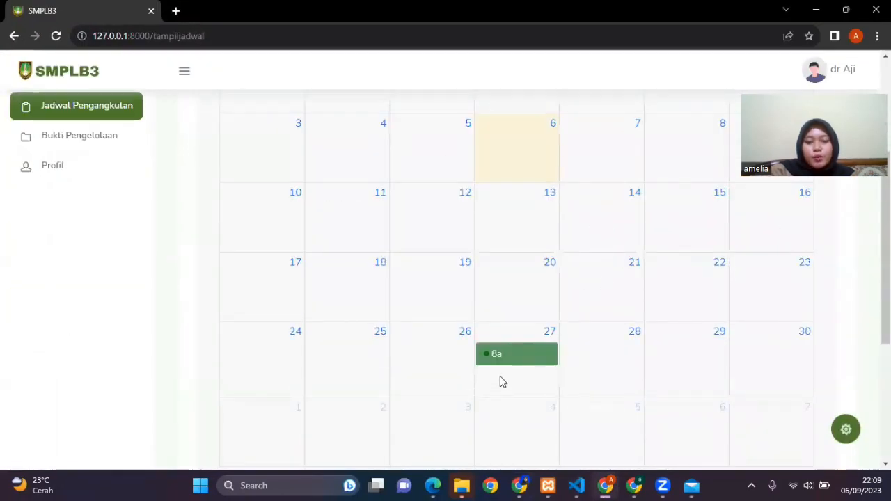
scroll(505, 374, "down", 3)
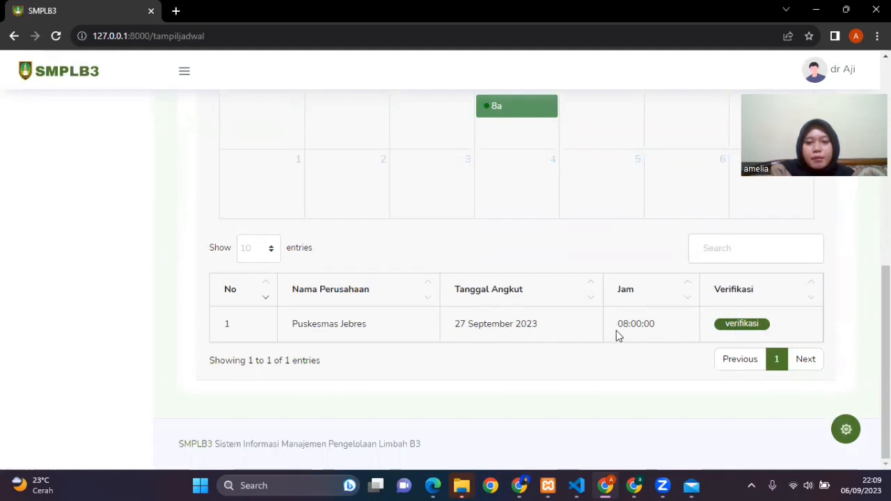
Step: Verify the Puskesmas Jebres transport schedule by changing the transport status of the B301-6-Limbah iron sponge entry
left_click(753, 327)
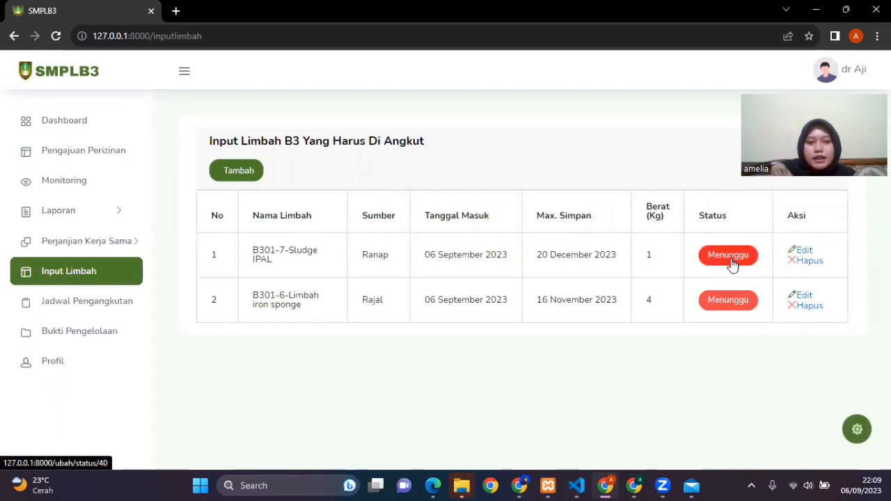
left_click(742, 302)
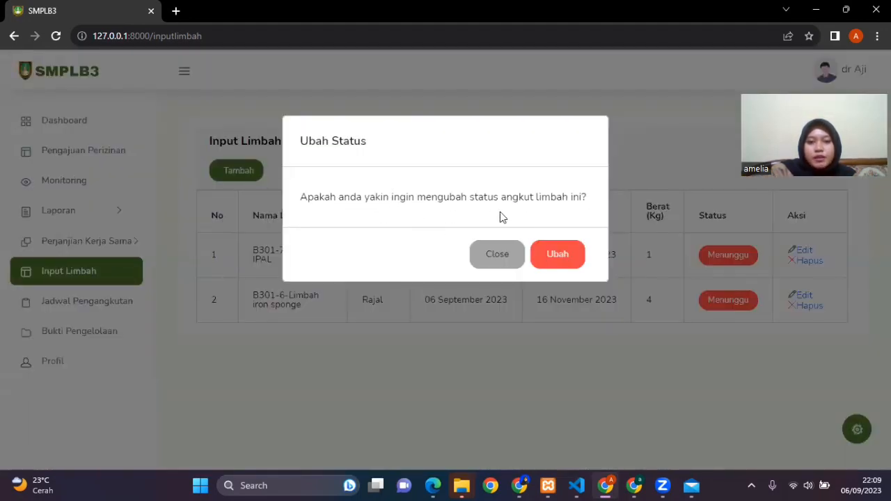
left_click(561, 258)
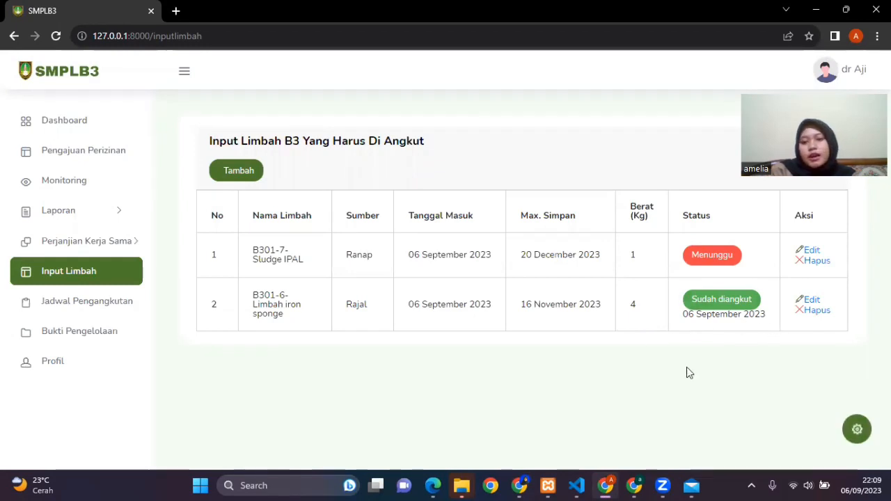
Step: Switch to the admin's browser window, return to Puskesmas Jebres's waste awaiting transport, and check each entry's Status
mouse_move(611, 485)
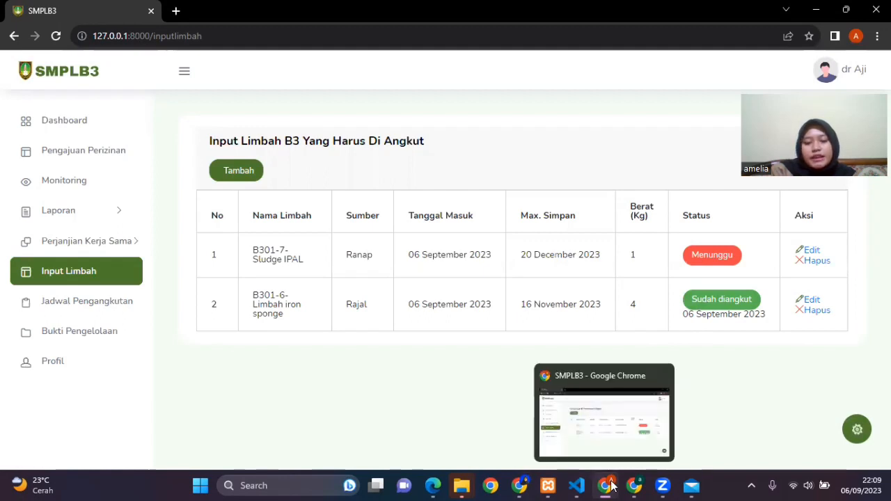
left_click(522, 485)
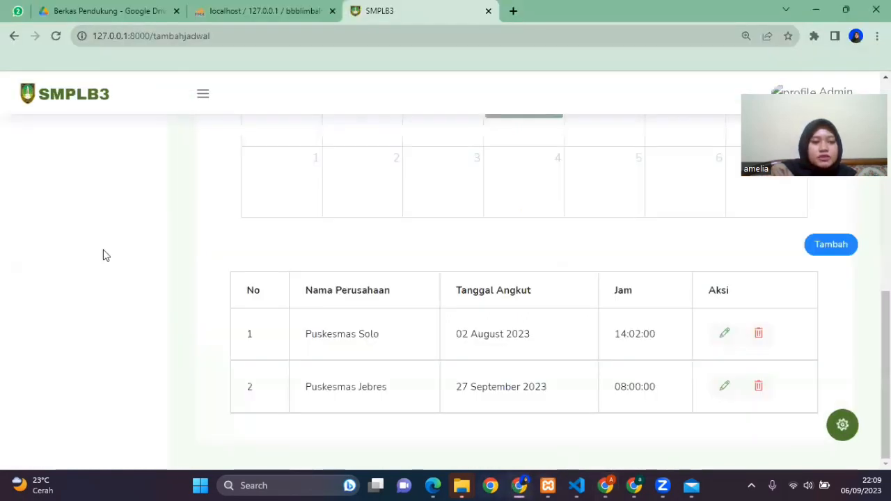
scroll(105, 243, "up", 5)
left_click(112, 220)
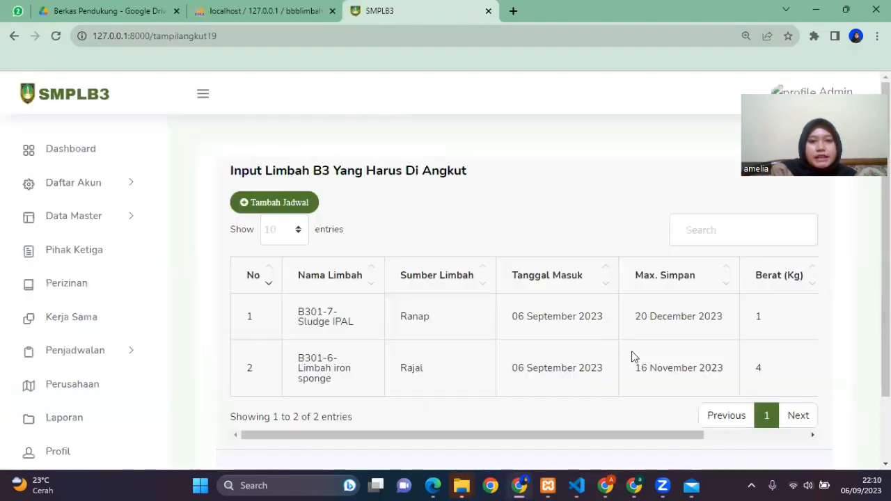
scroll(612, 437, "right", 2)
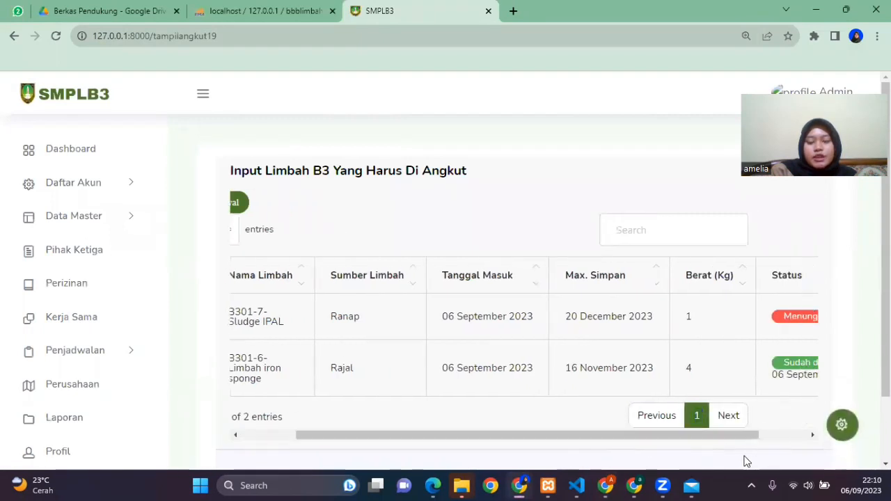
left_click_drag(706, 439, 803, 441)
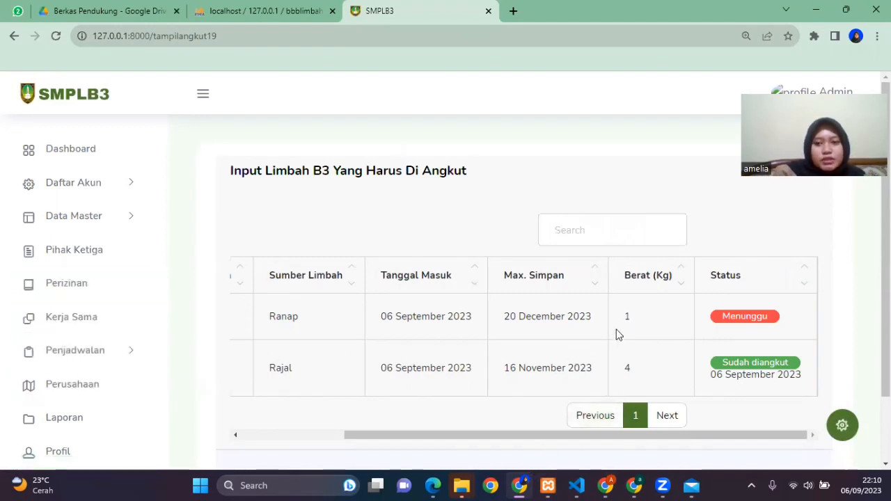
Step: Switch to the waste processor's browser window and open its Dashboard
left_click(606, 485)
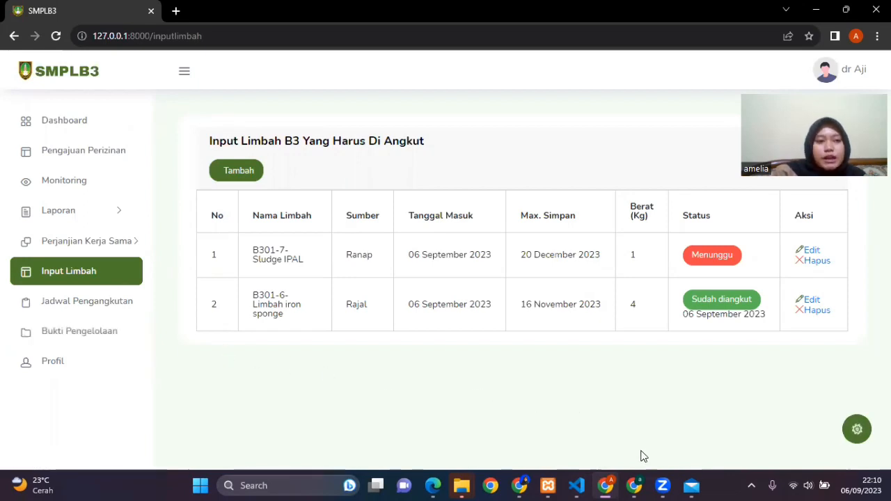
mouse_move(637, 487)
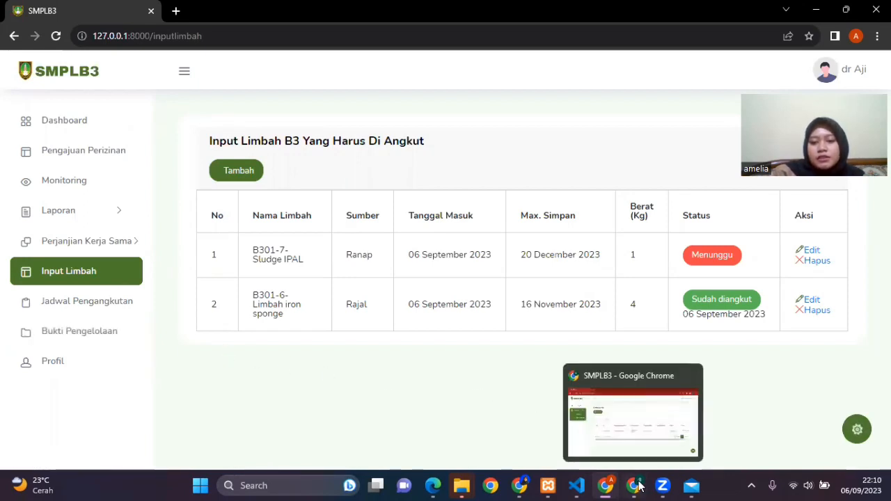
left_click(641, 420)
left_click(63, 123)
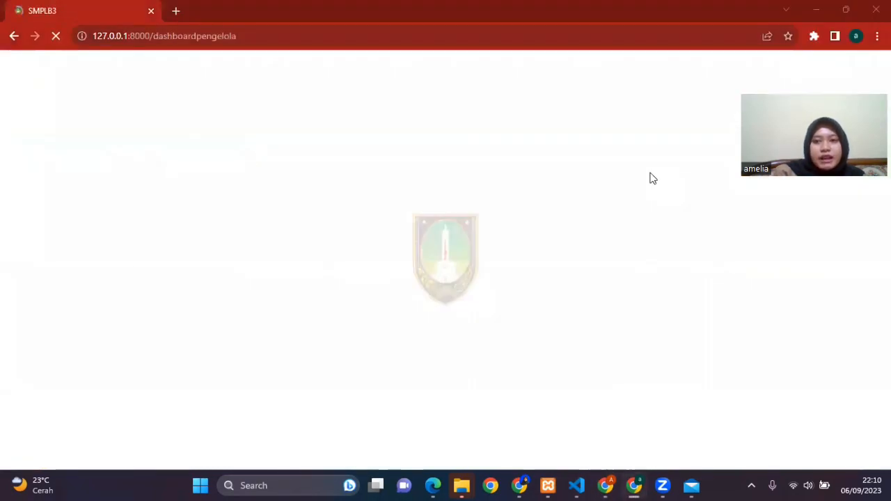
left_click(877, 36)
left_click_drag(839, 151, 829, 57)
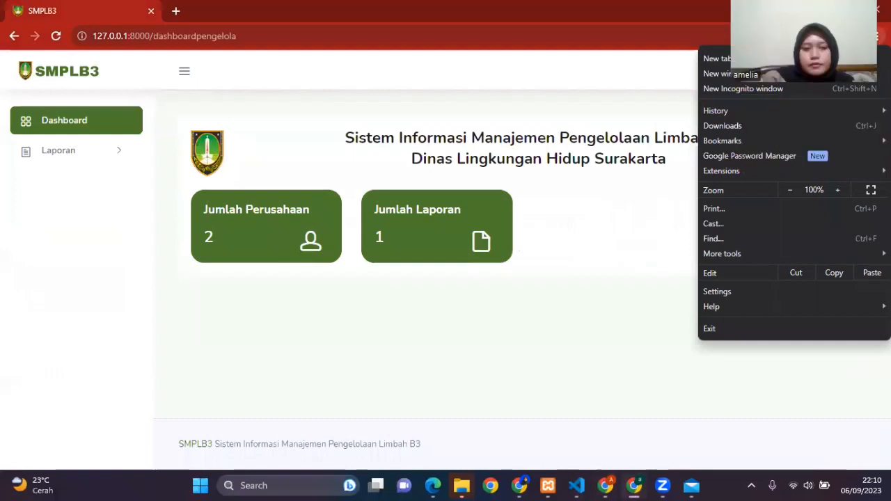
left_click(491, 124)
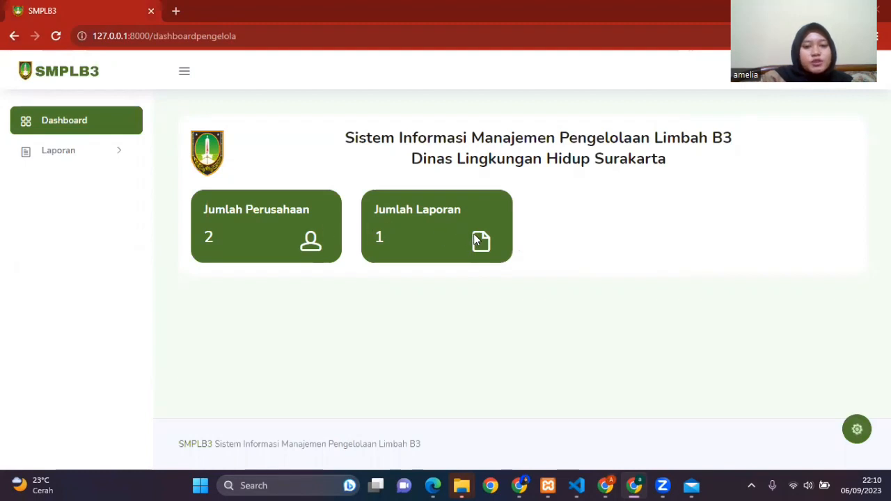
Step: Start a new entry in the processor's Data Laporan for Puskesmas Jebres with B301-6-Limbah iron sponge as the Nama Limbah
left_click(129, 164)
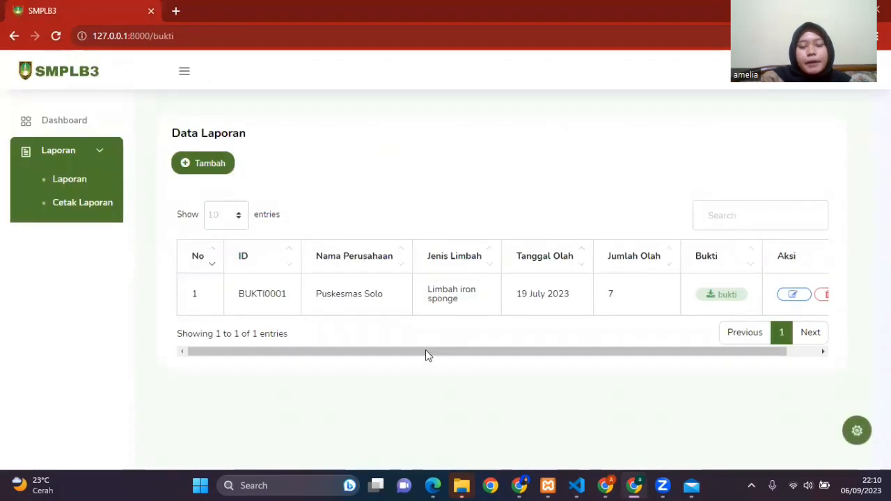
scroll(425, 353, "right", 1)
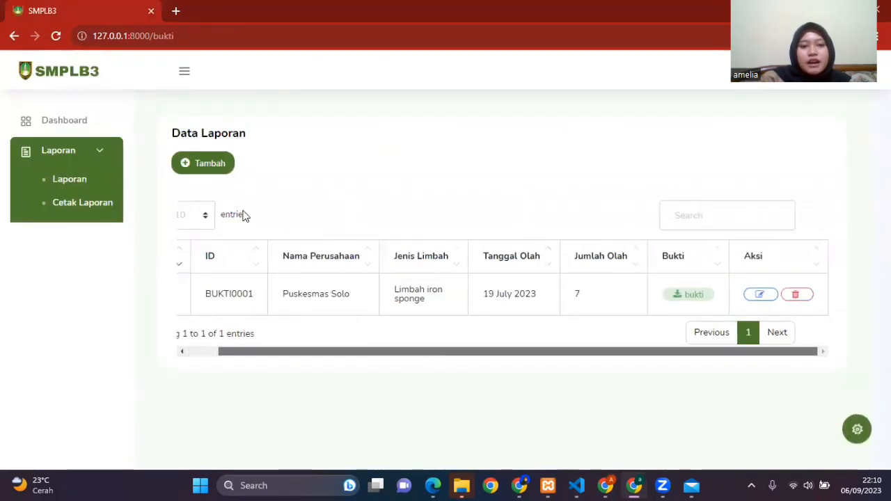
left_click(211, 166)
left_click(410, 226)
left_click(408, 273)
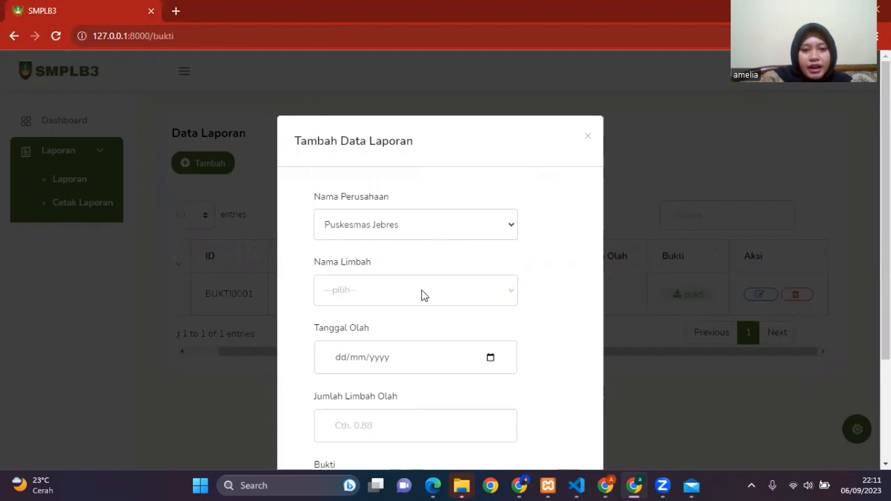
left_click(425, 293)
left_click(424, 102)
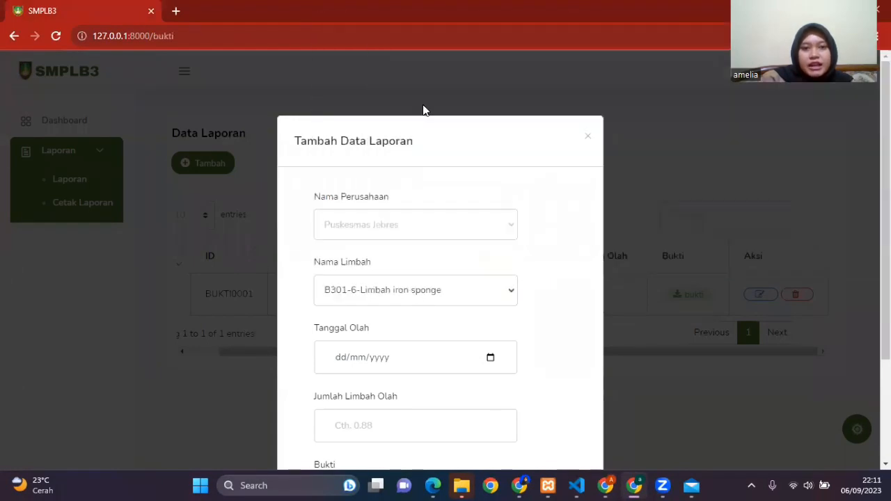
Step: Set the report's Tanggal Olah to 27/09/2023 and its Jumlah Limbah Olah to 4
left_click(491, 356)
left_click(490, 358)
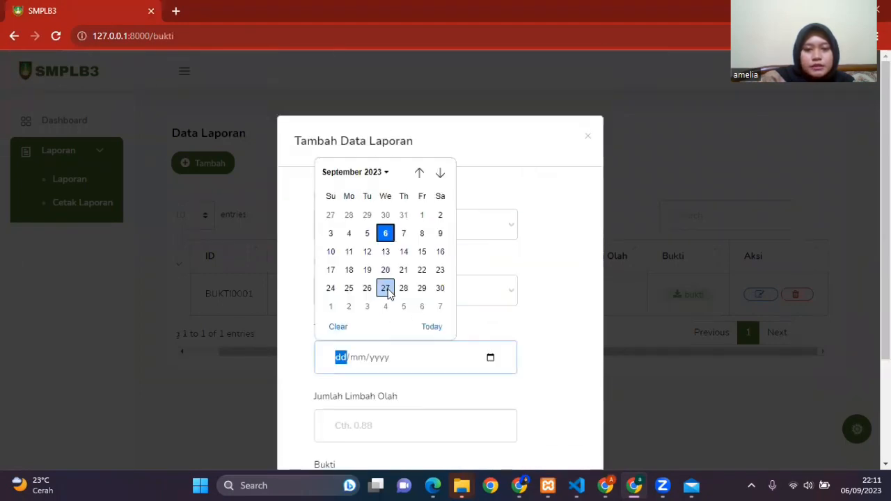
left_click(385, 288)
scroll(434, 352, "down", 2)
left_click(394, 290)
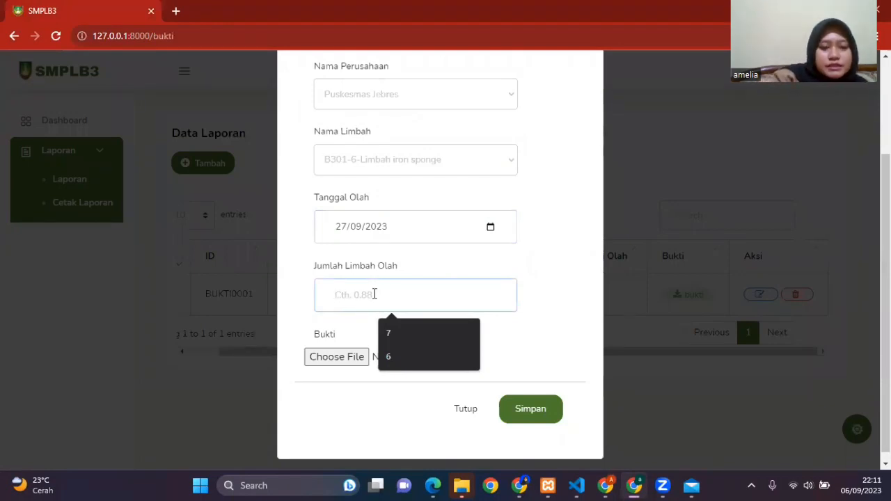
type("3")
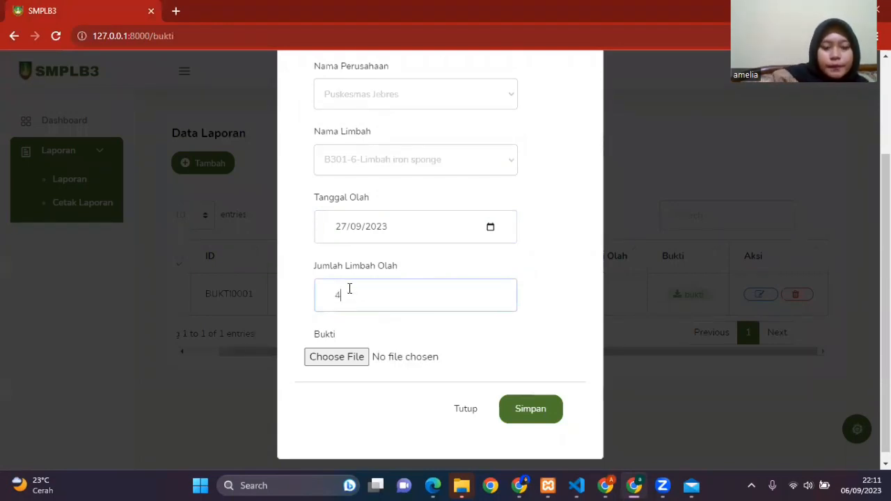
Step: Attach bukti.pdf from the Pengajuan Kerja Sama folder in TUGAS AKHIR on drive E as the report's Bukti, and save the report
left_click(324, 359)
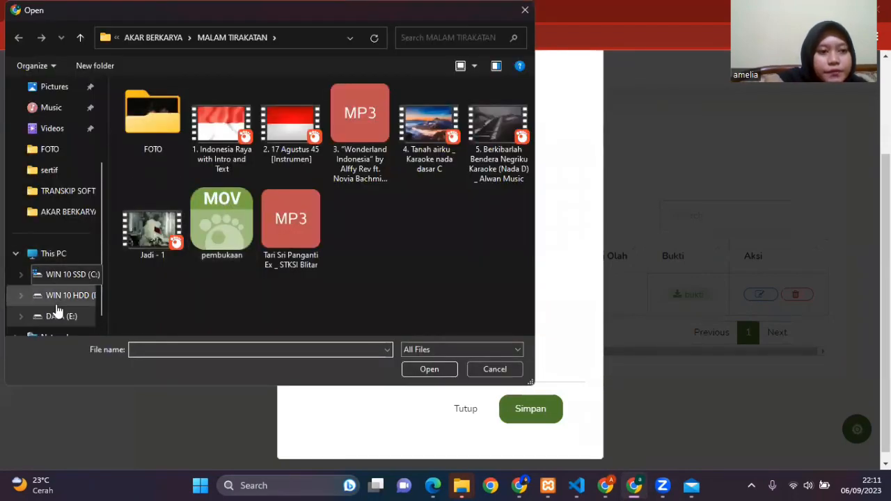
left_click(69, 317)
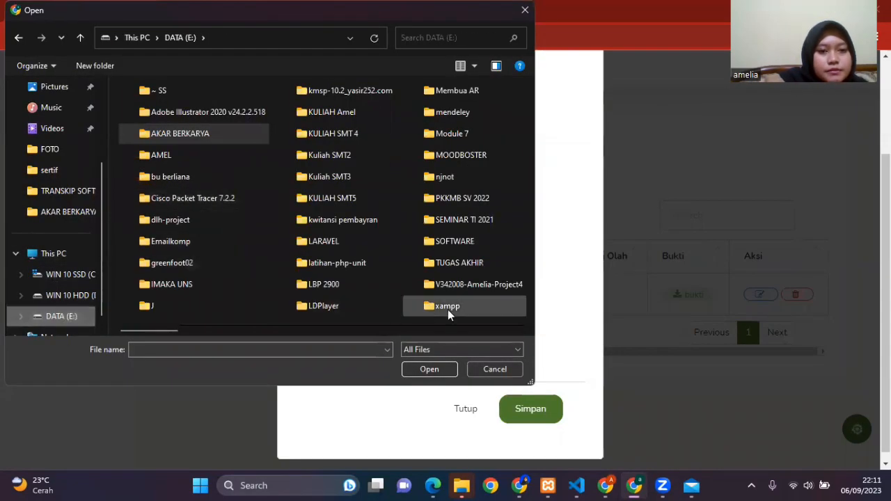
left_click_drag(154, 332, 280, 353)
double_click(183, 262)
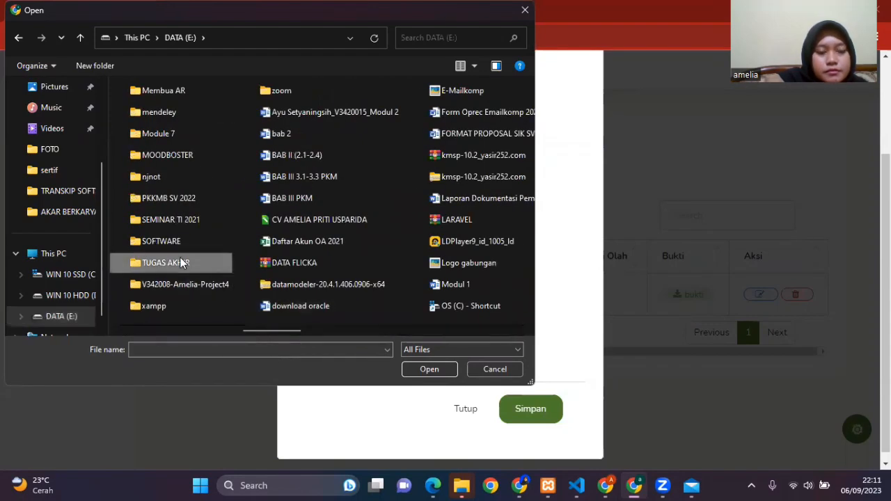
double_click(174, 188)
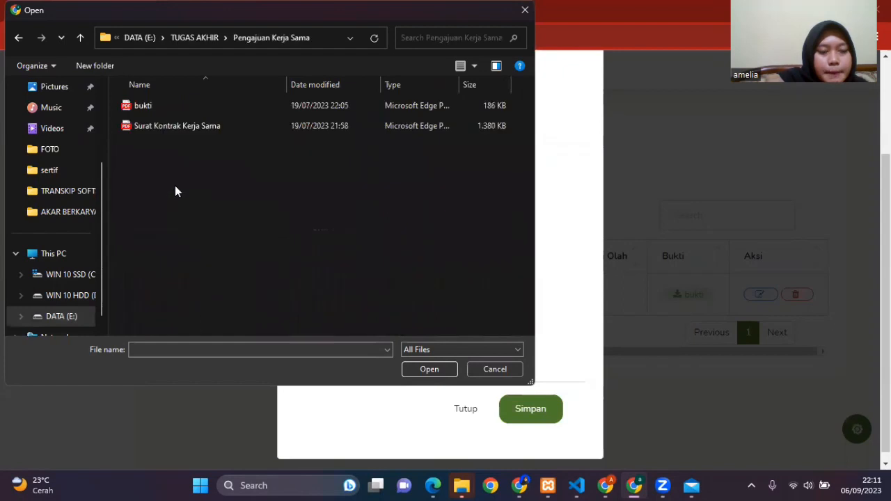
left_click(171, 113)
double_click(171, 113)
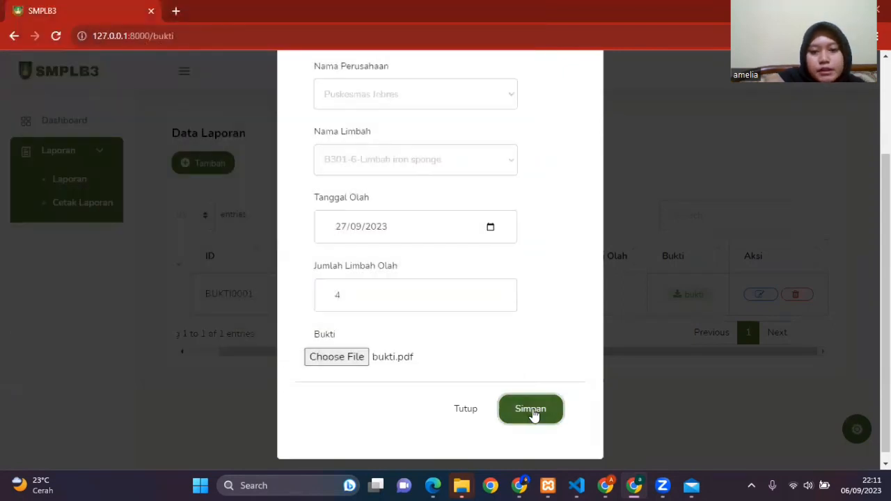
left_click(530, 410)
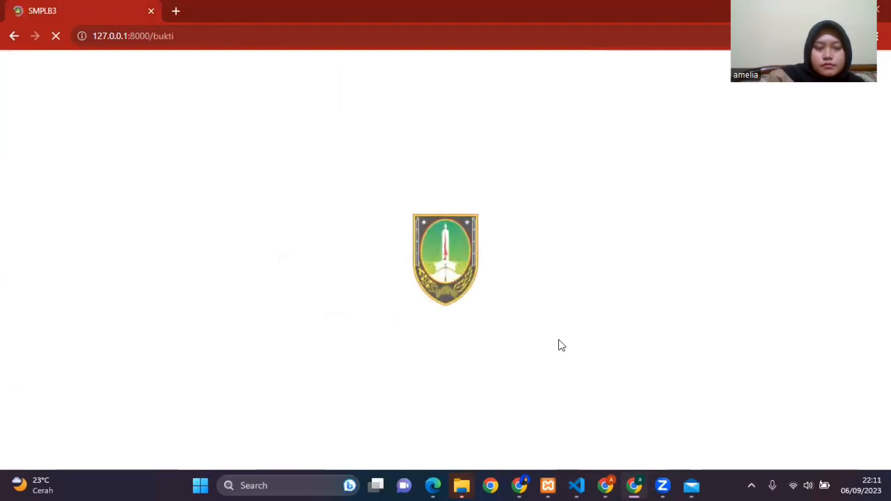
left_click_drag(600, 396, 671, 399)
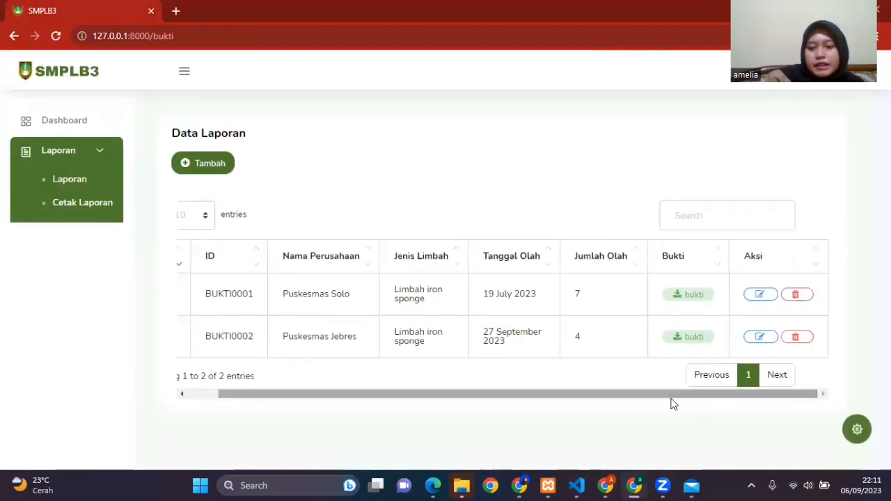
Step: Download the bukti file of the Puskesmas Jebres report from Data Laporan, and open the PDF to check its contents
left_click(694, 337)
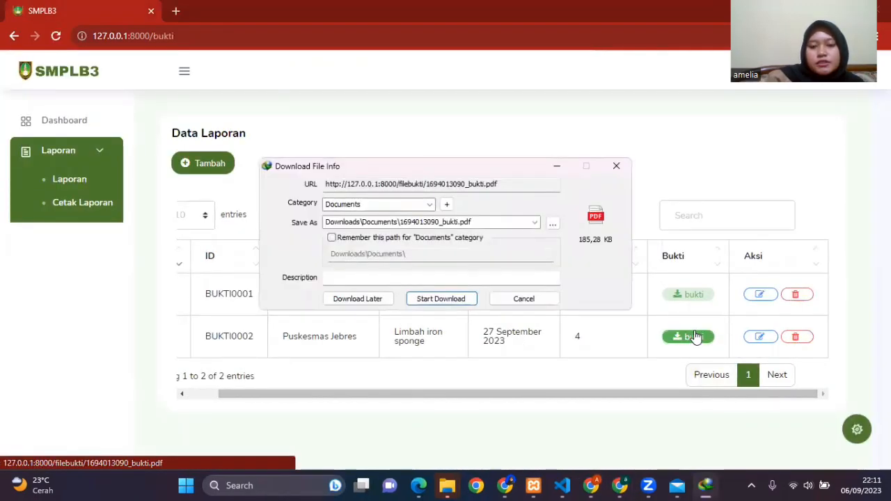
left_click(443, 299)
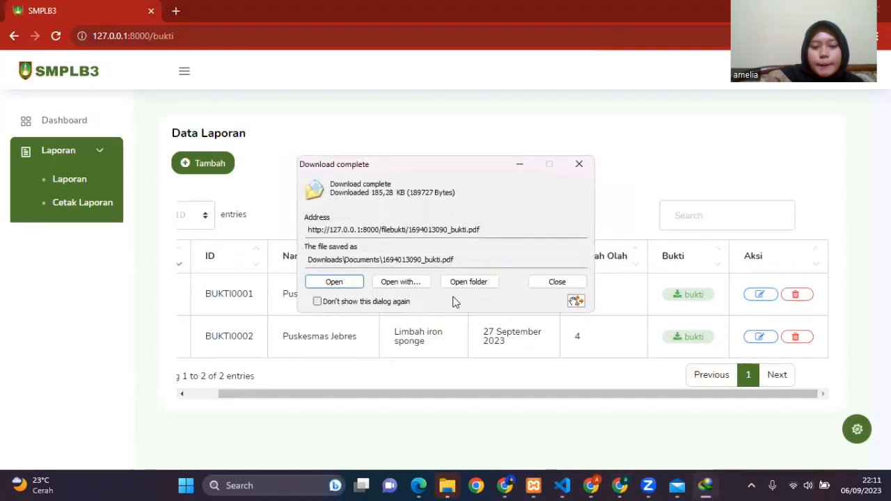
left_click(343, 283)
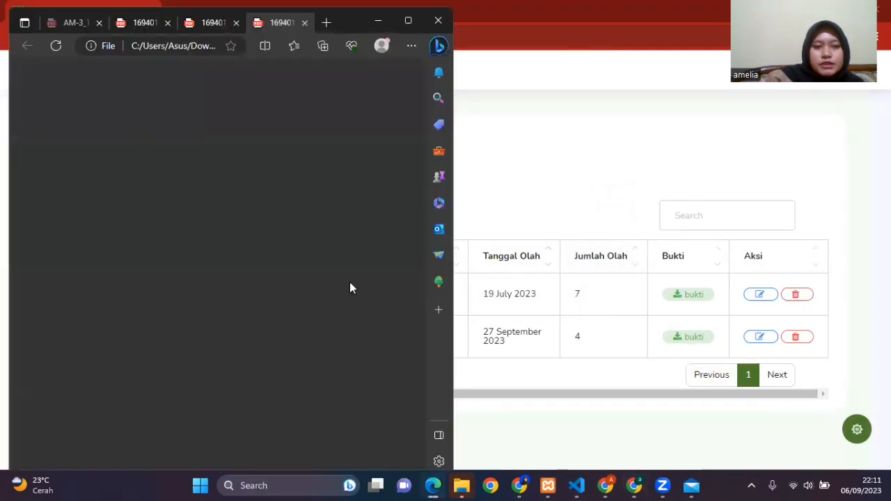
scroll(352, 291, "down", 5)
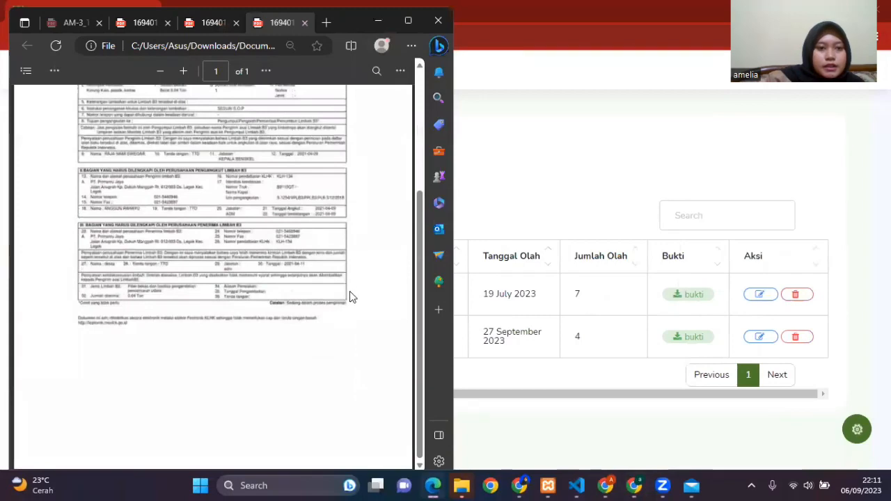
scroll(350, 293, "up", 3)
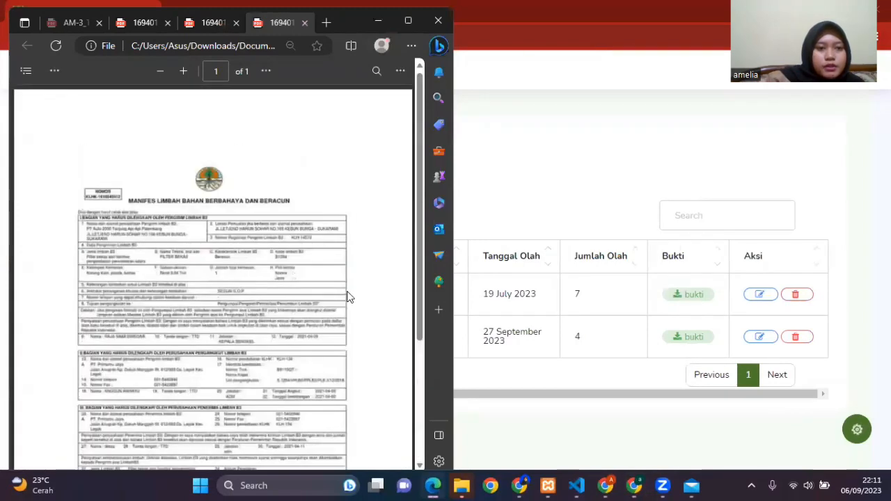
left_click(378, 21)
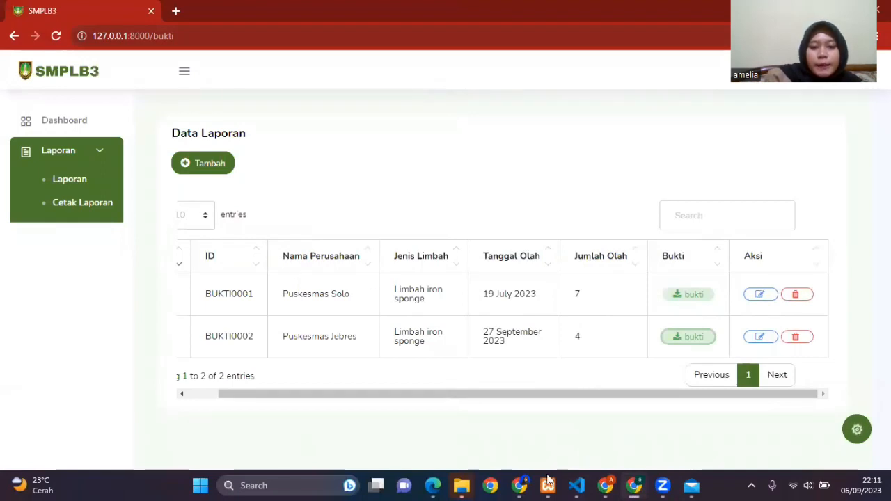
Step: In the company's refreshed browser window, download the Bukti Pengelolaan file for B301-6-Limbah iron sponge and view the PDF
left_click(605, 486)
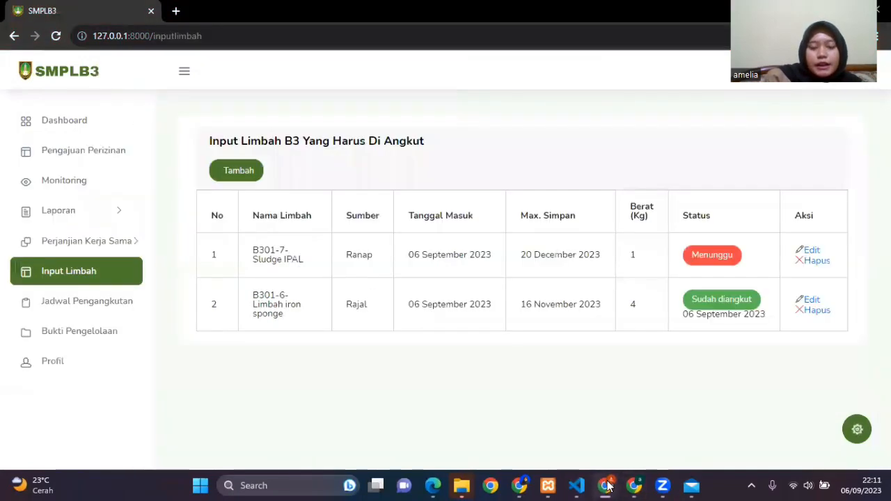
left_click(56, 36)
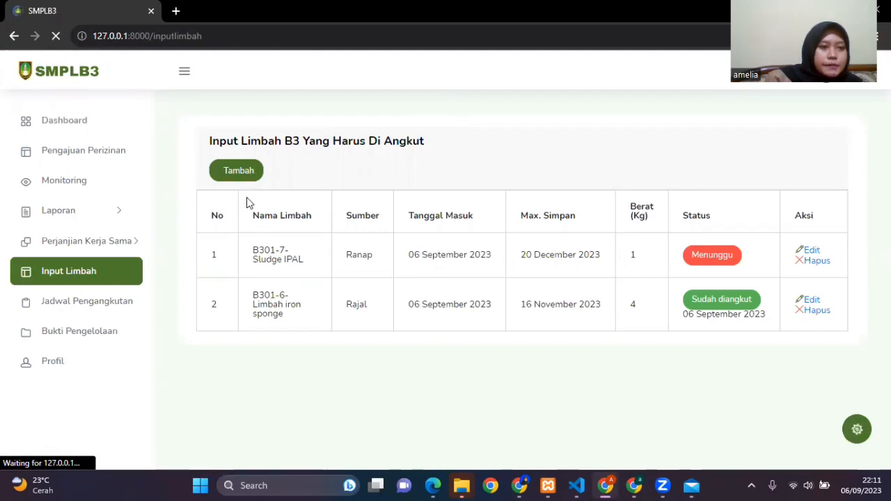
left_click(127, 332)
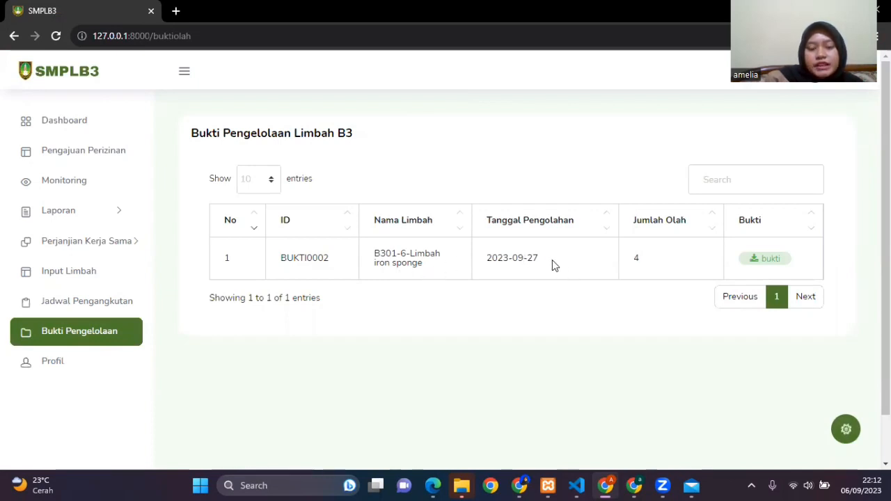
left_click(759, 265)
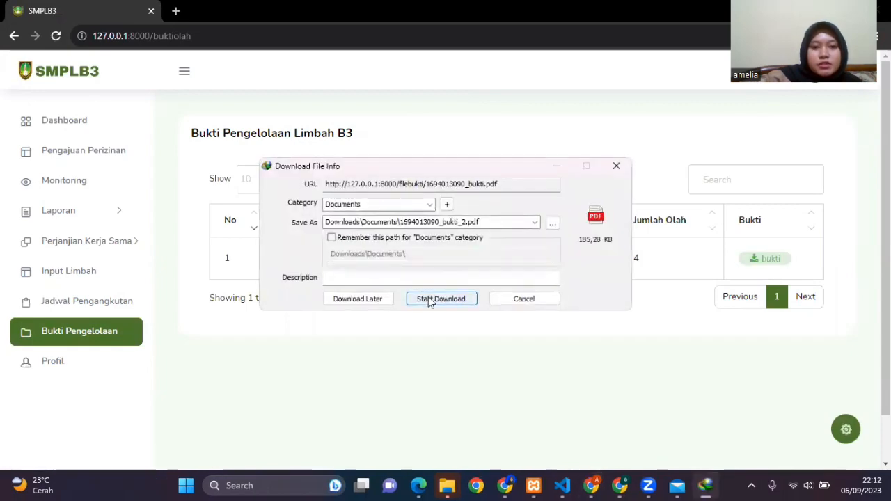
left_click(438, 300)
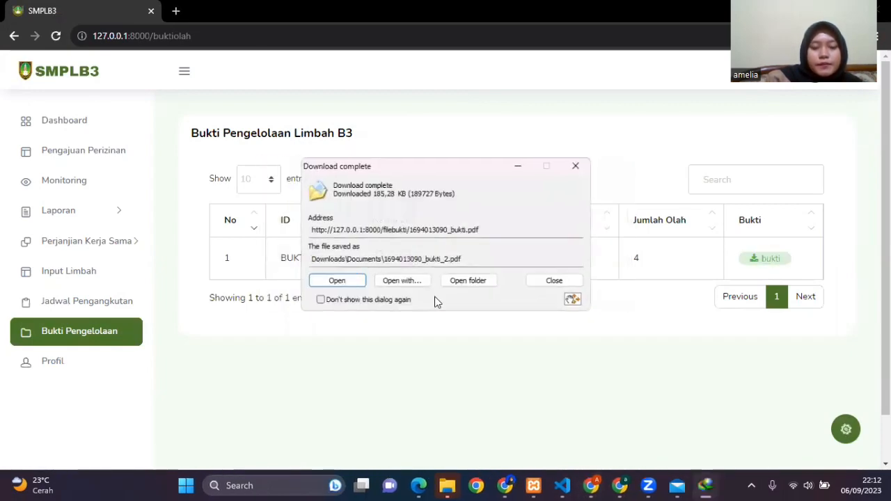
left_click(343, 279)
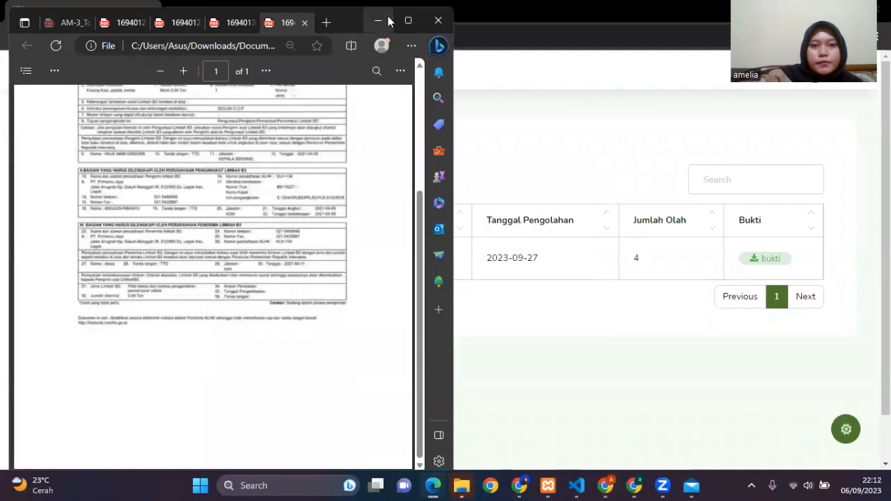
left_click(378, 20)
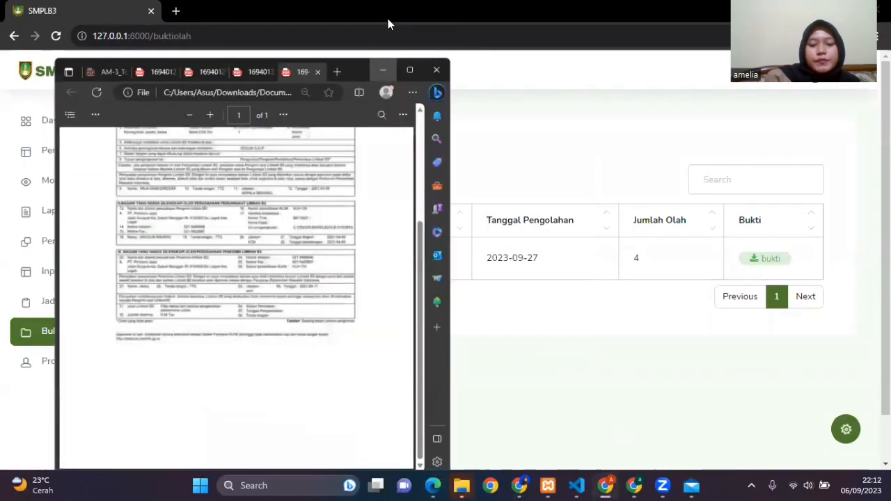
Step: Switch to the processor's browser window and filter Cetak Laporan from 01/09/2023 to 30/09/2023
left_click(635, 485)
left_click(67, 204)
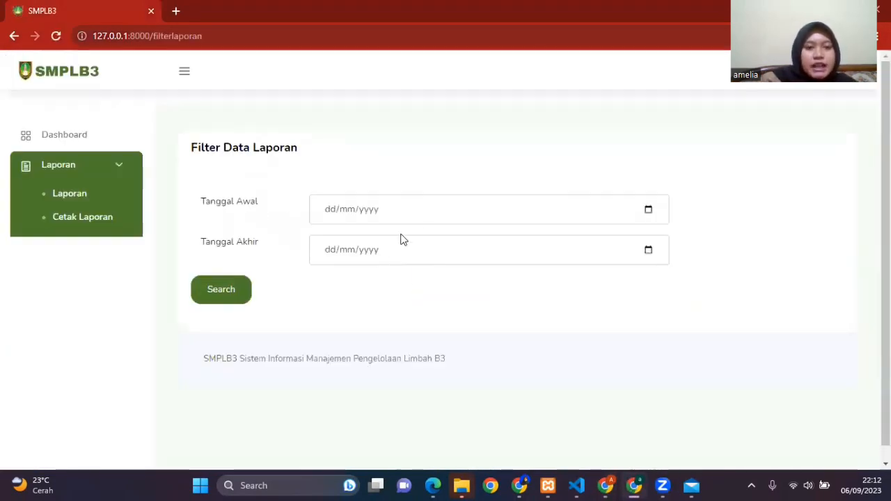
left_click(648, 211)
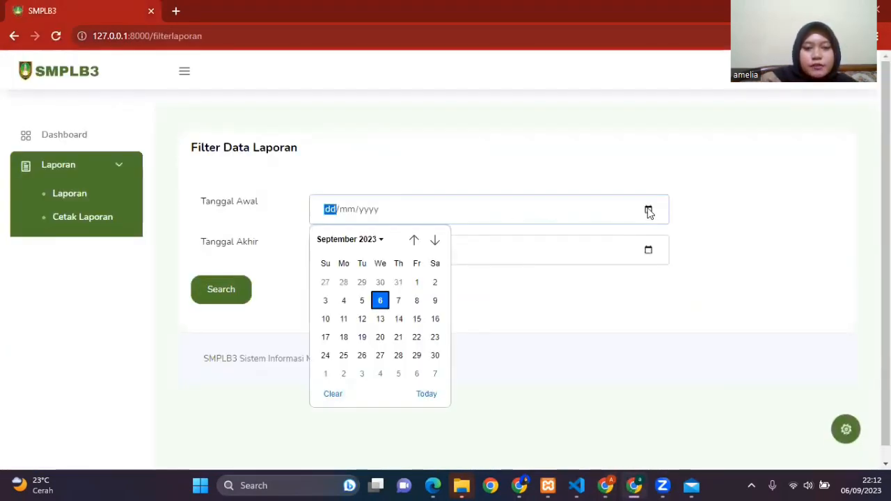
left_click(417, 282)
left_click(648, 250)
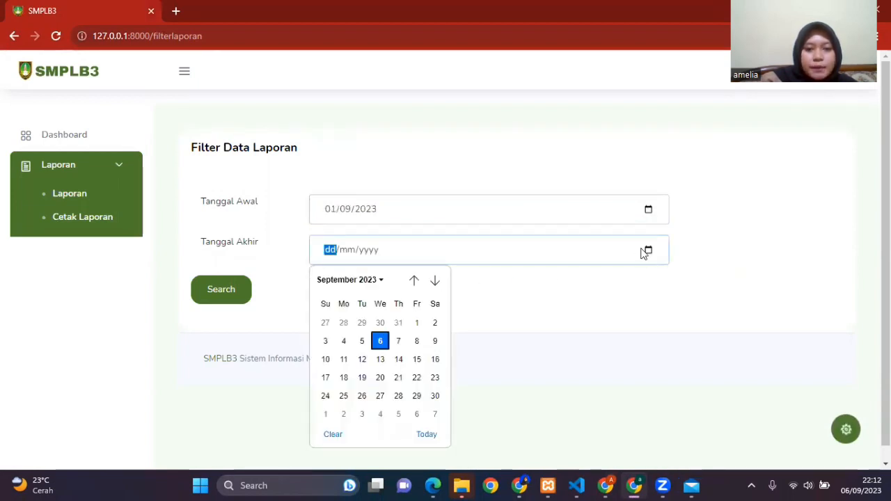
left_click(436, 395)
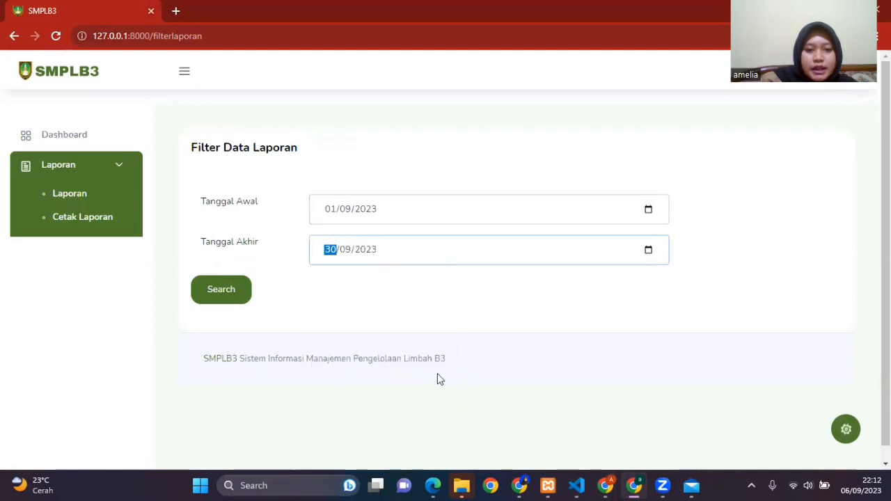
left_click(219, 291)
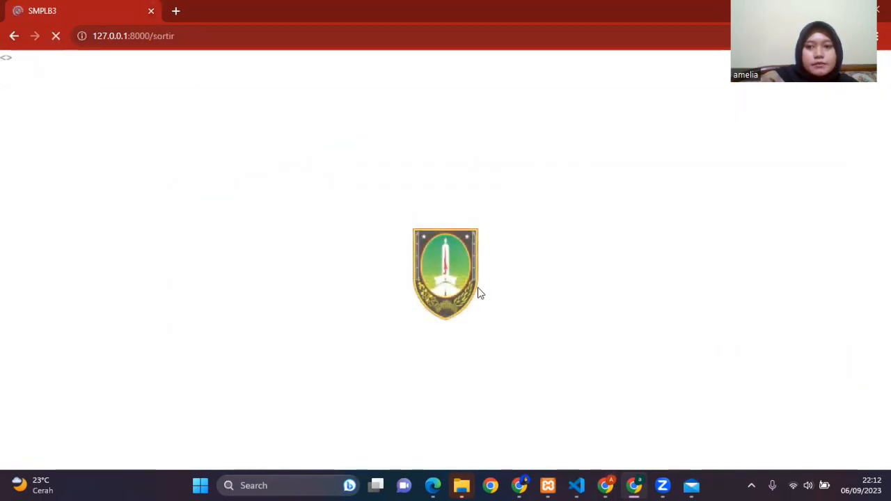
Step: Export the filtered processing report to Excel, and open the downloaded workbook to check it
scroll(477, 293, "down", 3)
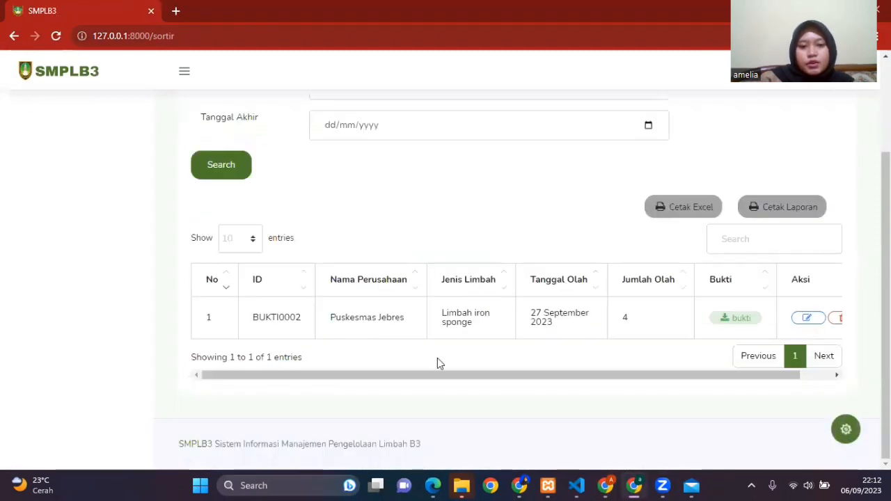
scroll(414, 385, "right", 2)
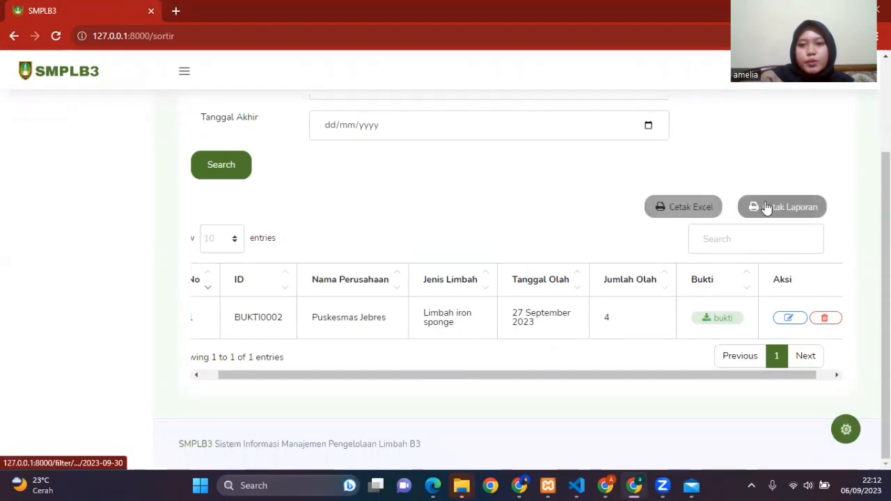
left_click(692, 208)
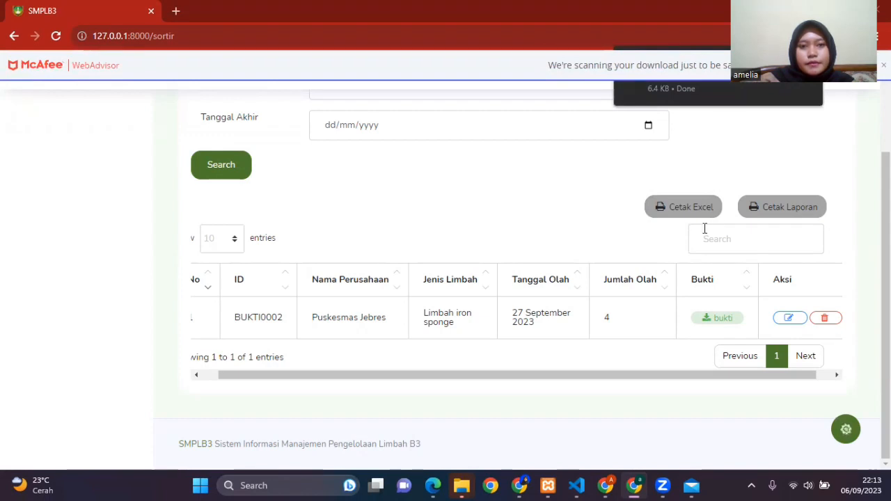
left_click(669, 93)
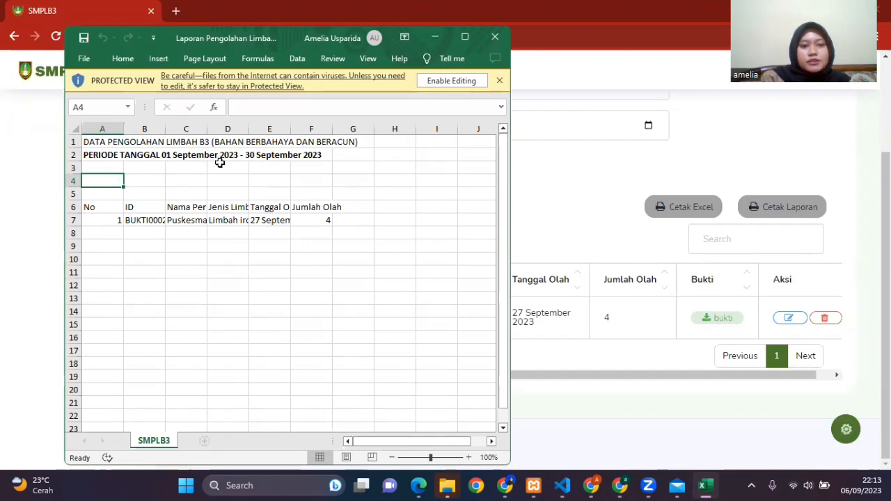
left_click(435, 36)
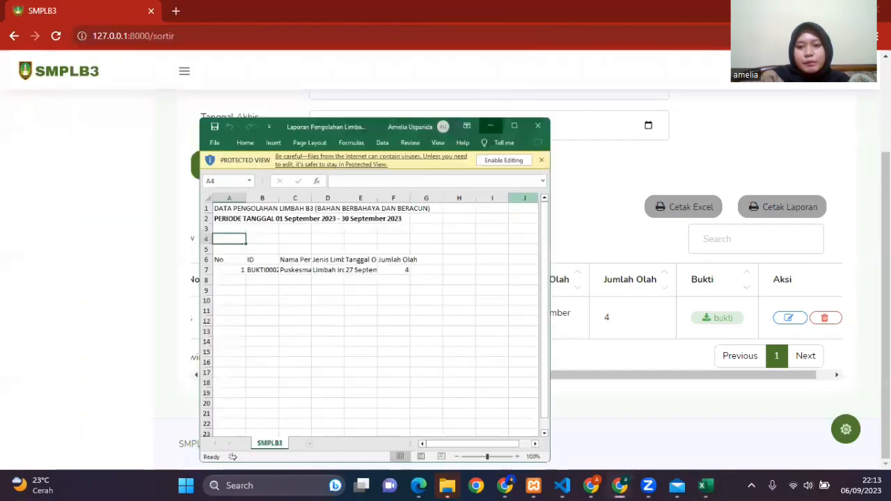
Step: Print the filtered report to a PDF file named SMPLB3 in Downloads, and return to the processor's Dashboard
left_click(800, 206)
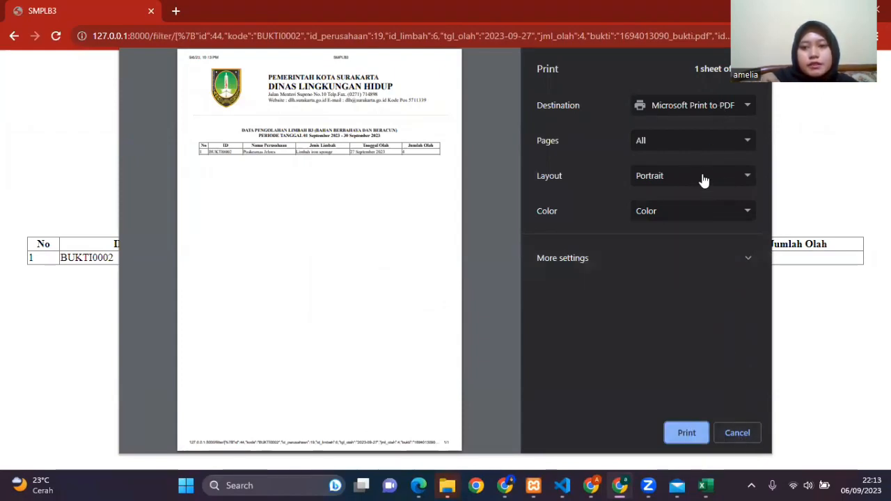
left_click(701, 108)
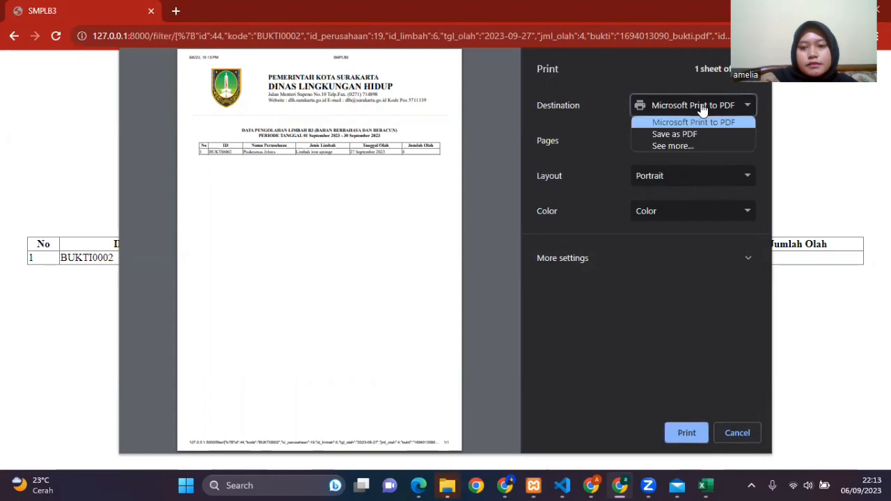
left_click(702, 136)
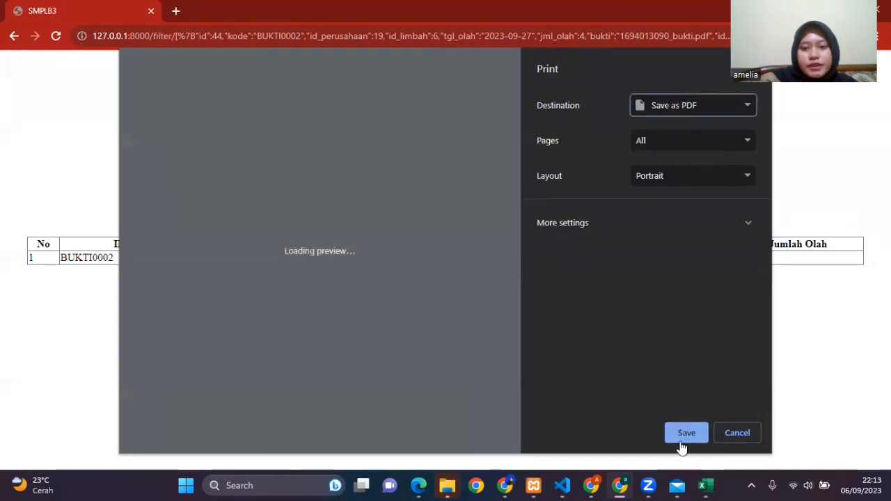
left_click(682, 437)
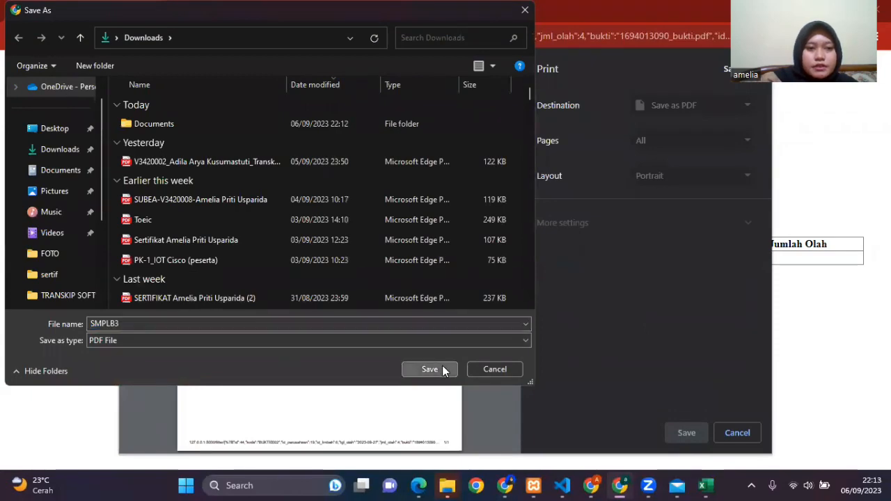
left_click(443, 367)
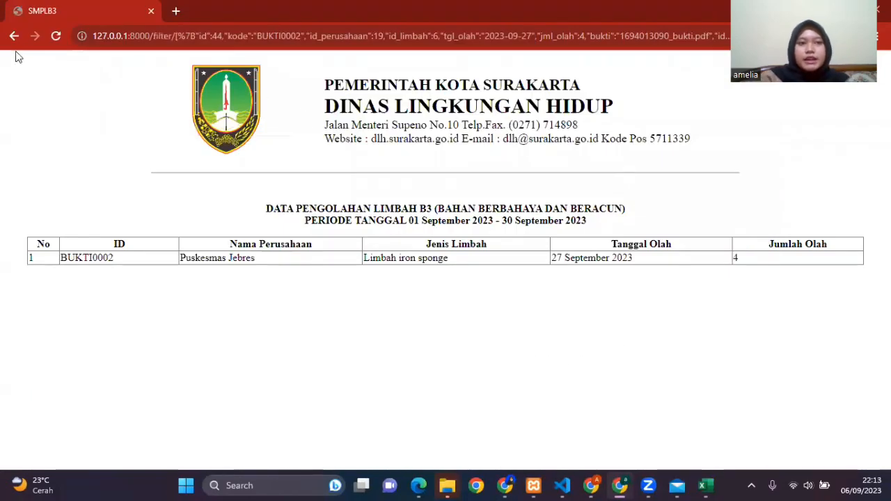
left_click(14, 35)
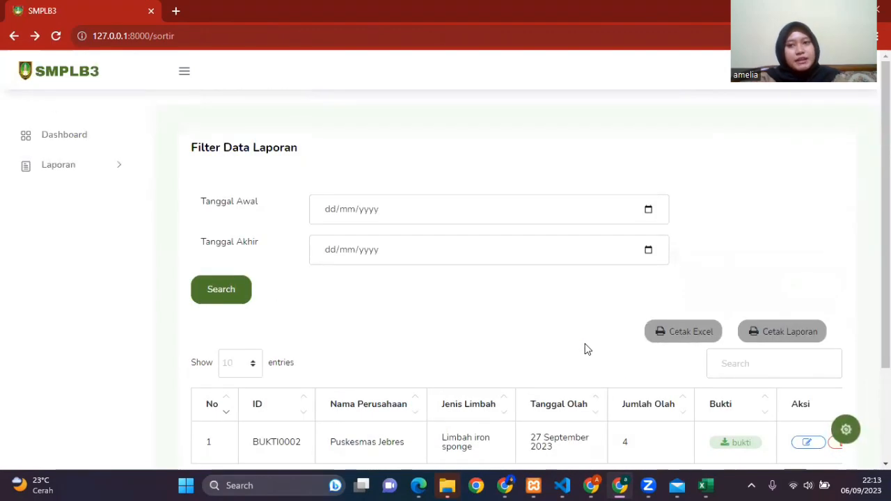
left_click(64, 135)
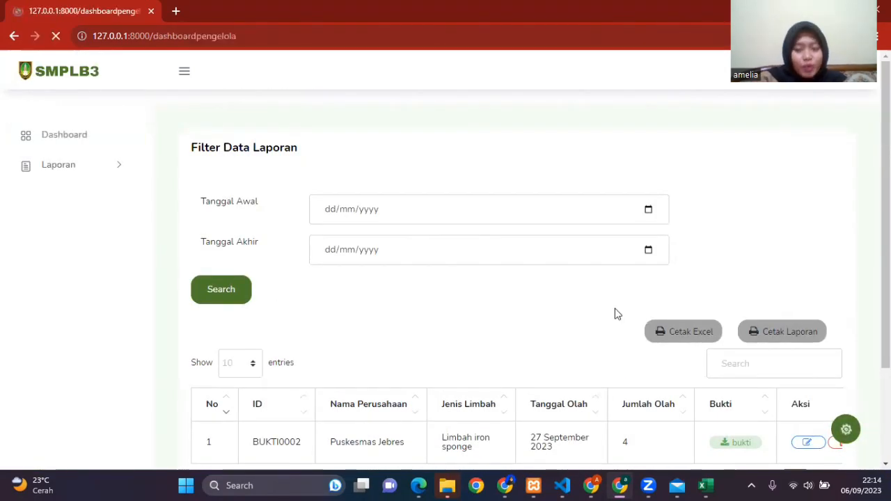